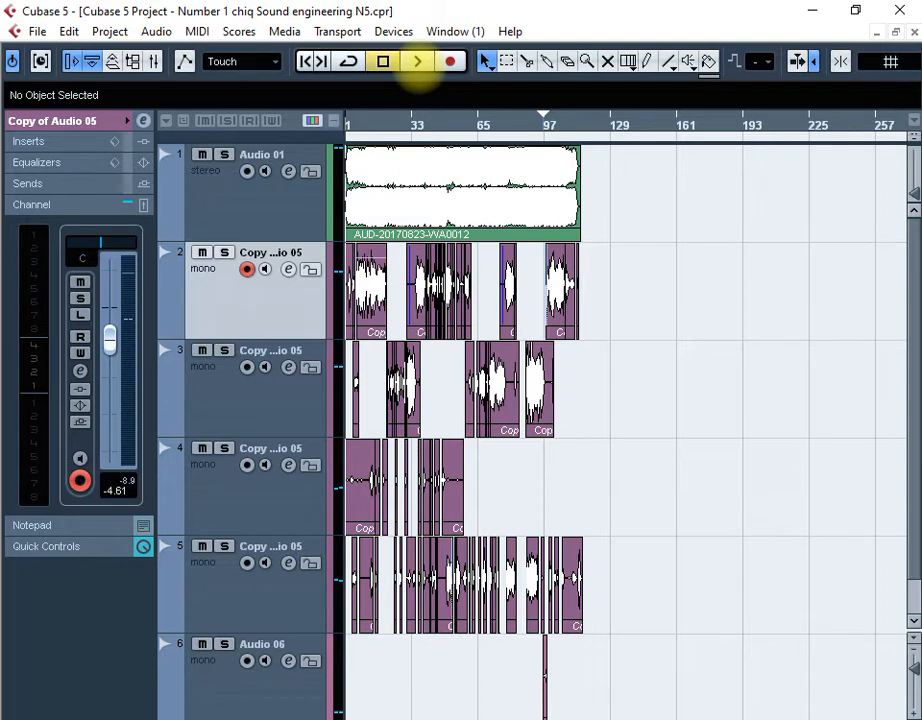
Play the opening bars of the project, stop playback, and check the channel fader levels in the mixer
click(417, 61)
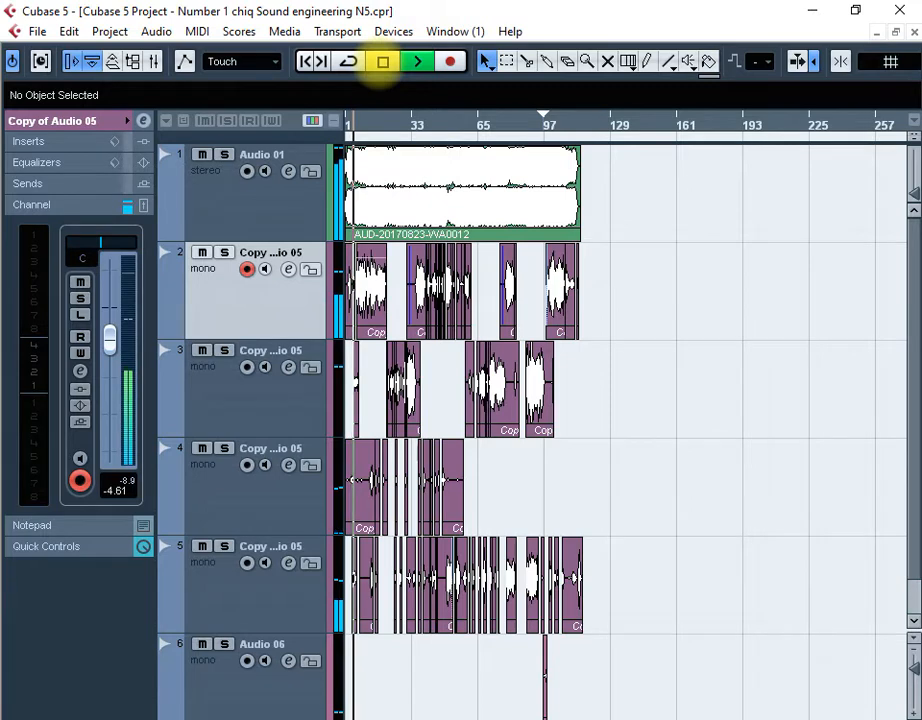
click(383, 62)
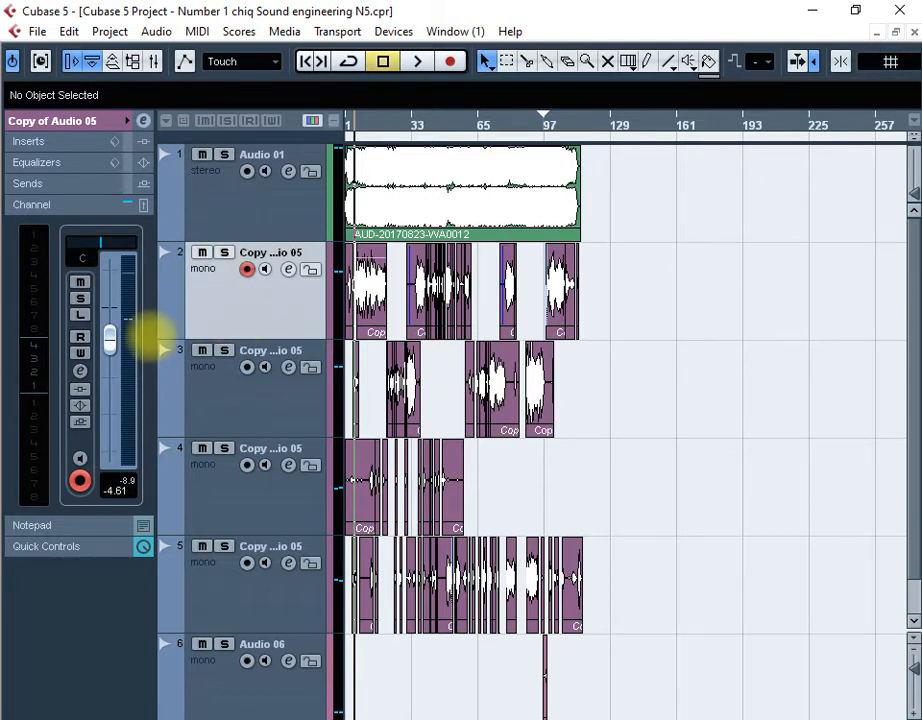
click(238, 198)
click(238, 312)
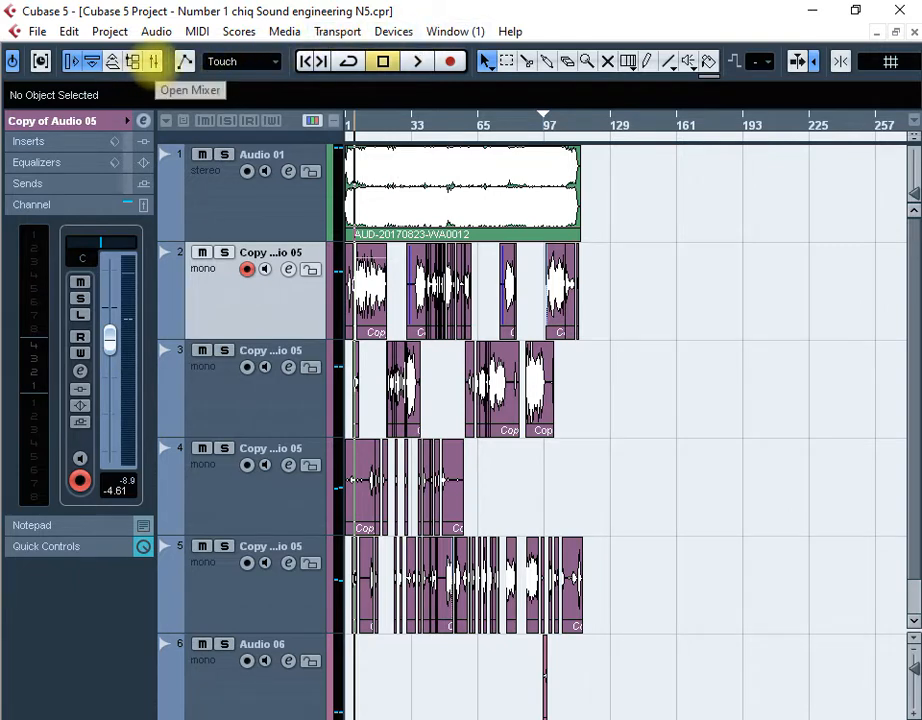
click(153, 61)
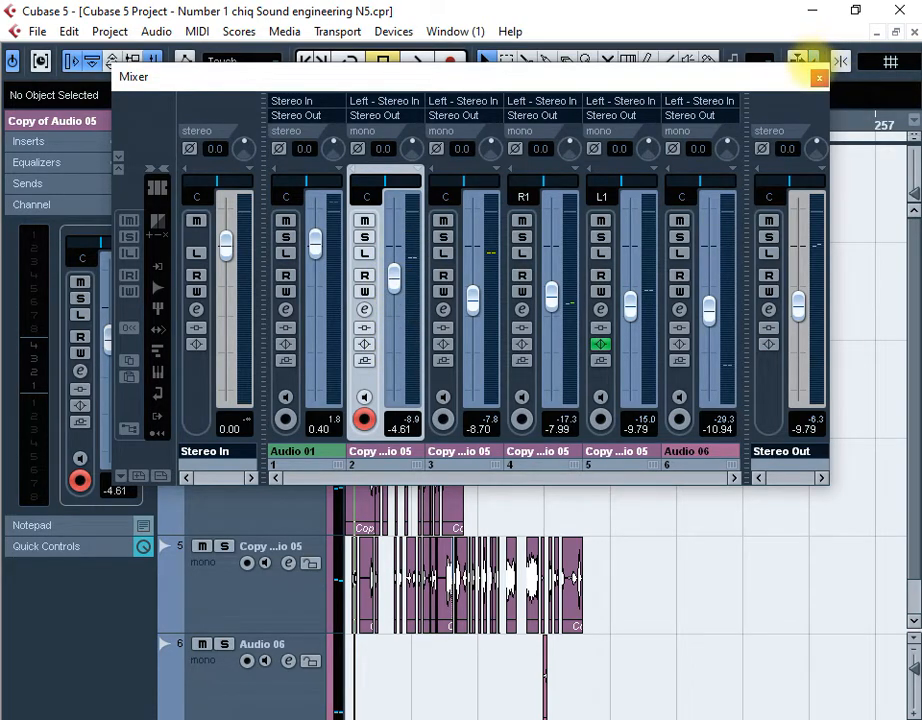
click(819, 77)
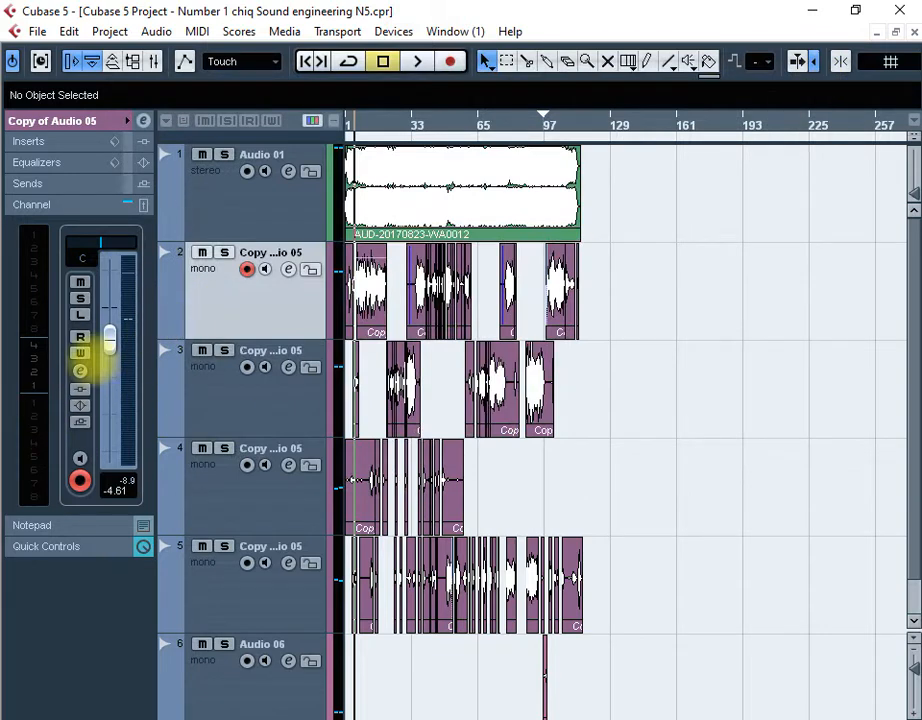
Raise the volume fader of track 2 to 4.07 while listening to the project, and stop playback
click(212, 200)
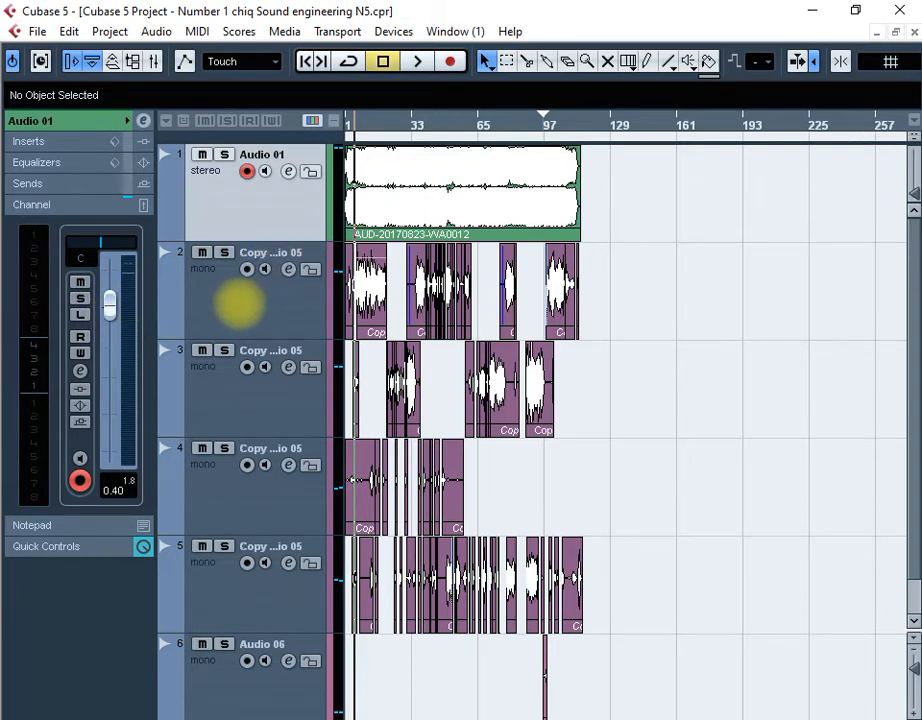
click(237, 304)
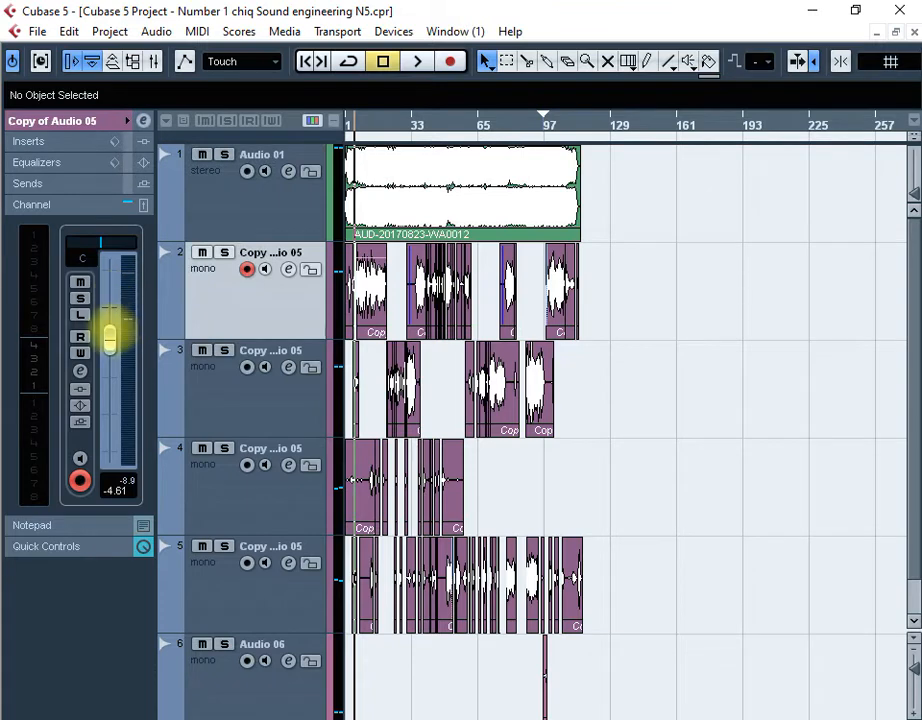
drag(109, 338, 109, 294)
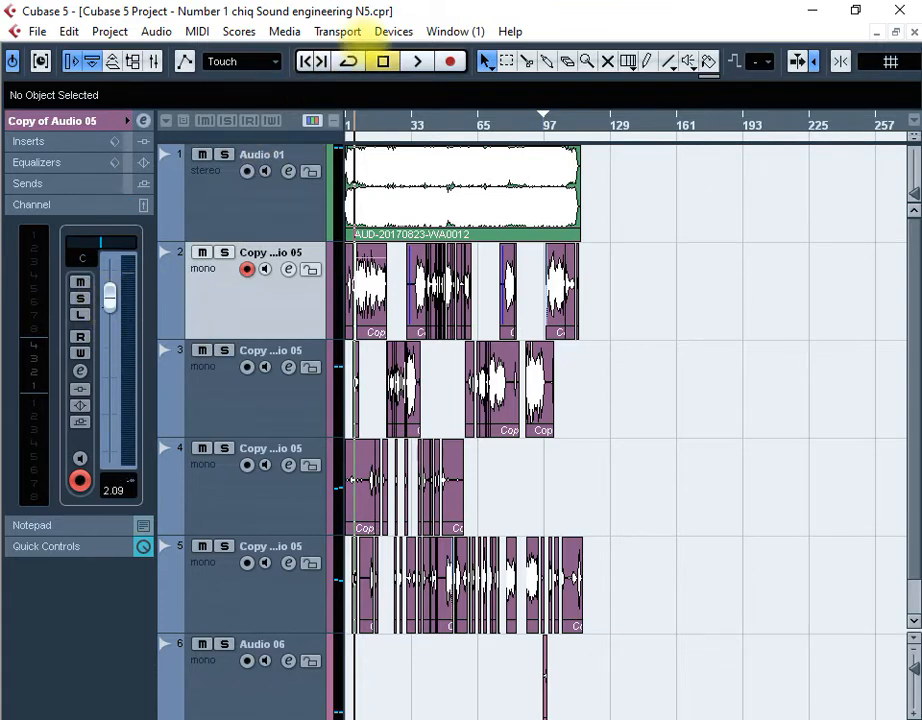
click(415, 62)
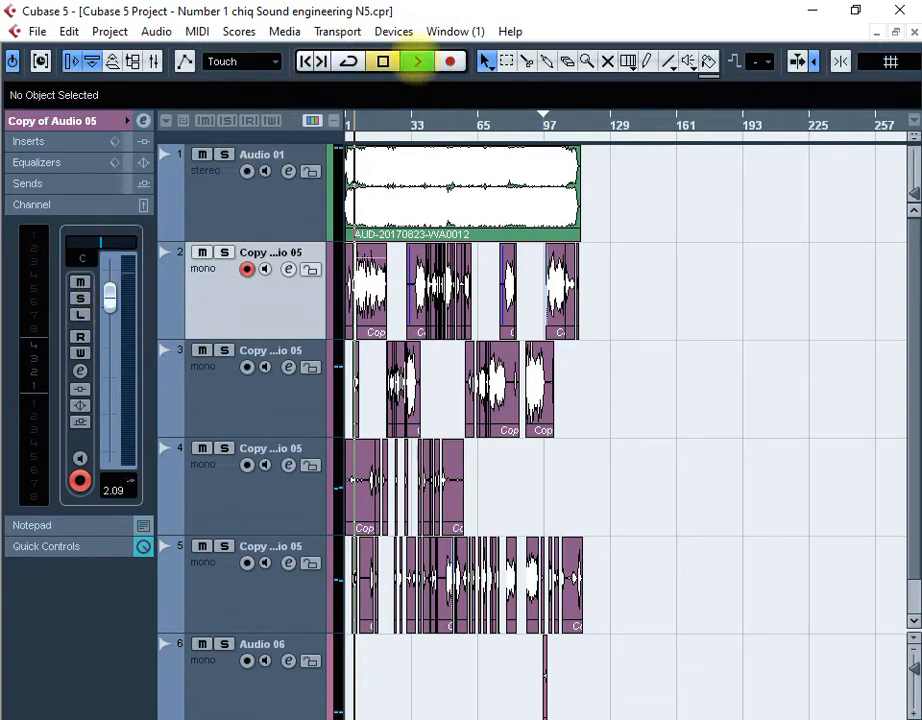
mouse_move(109, 295)
mouse_down()
mouse_move(109, 267)
mouse_move(109, 283)
mouse_up()
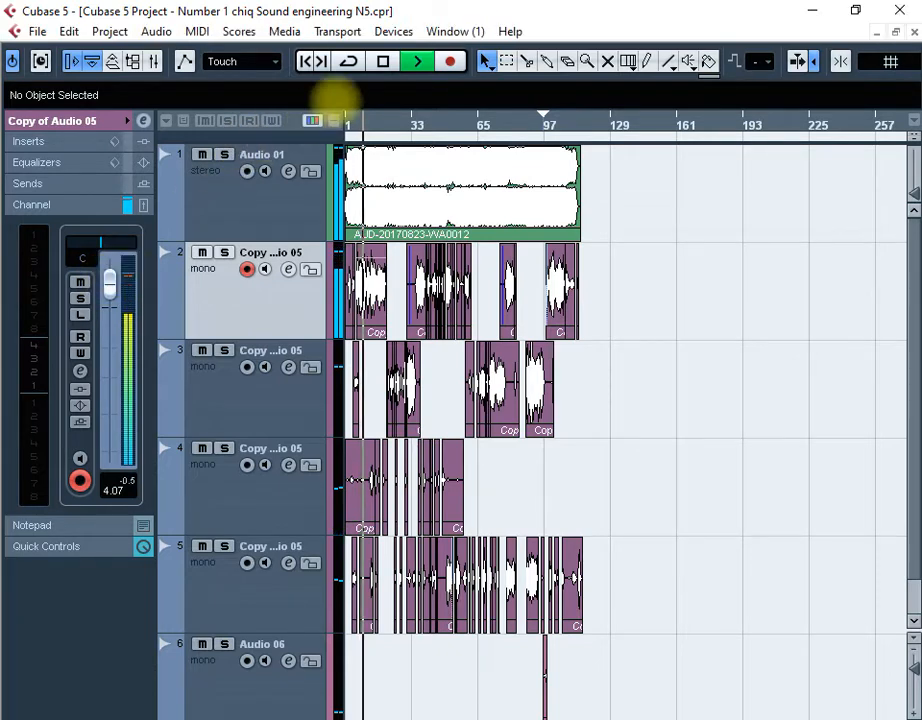
click(382, 62)
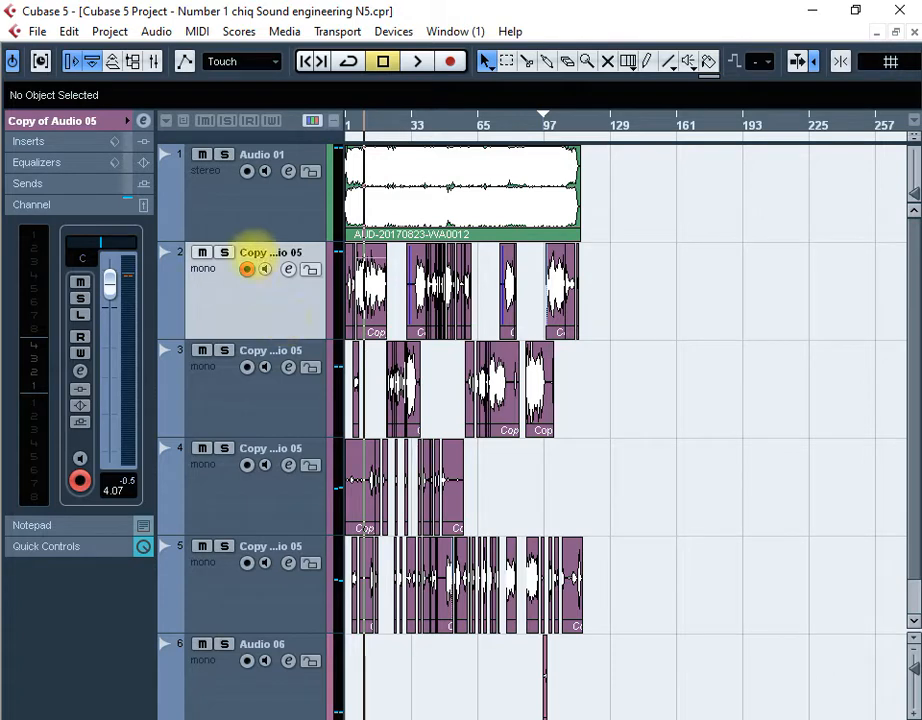
click(233, 215)
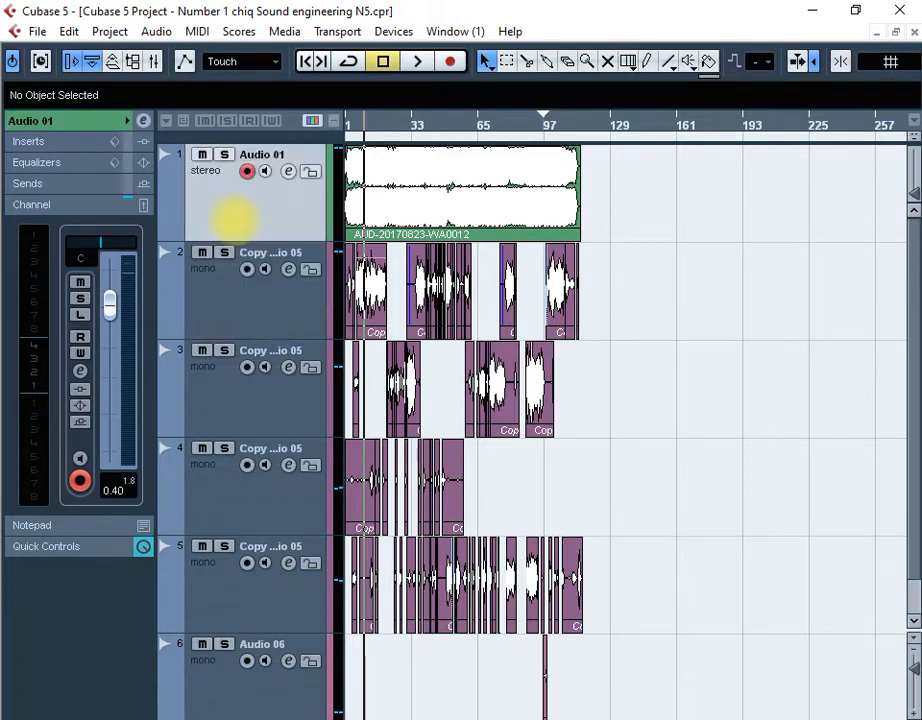
click(245, 303)
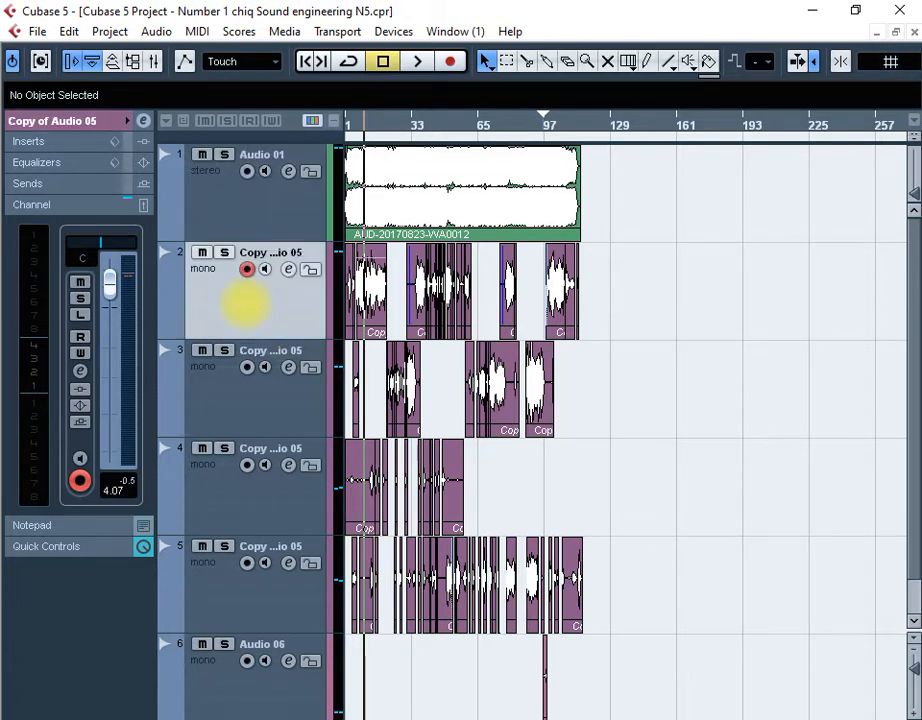
right_click(248, 214)
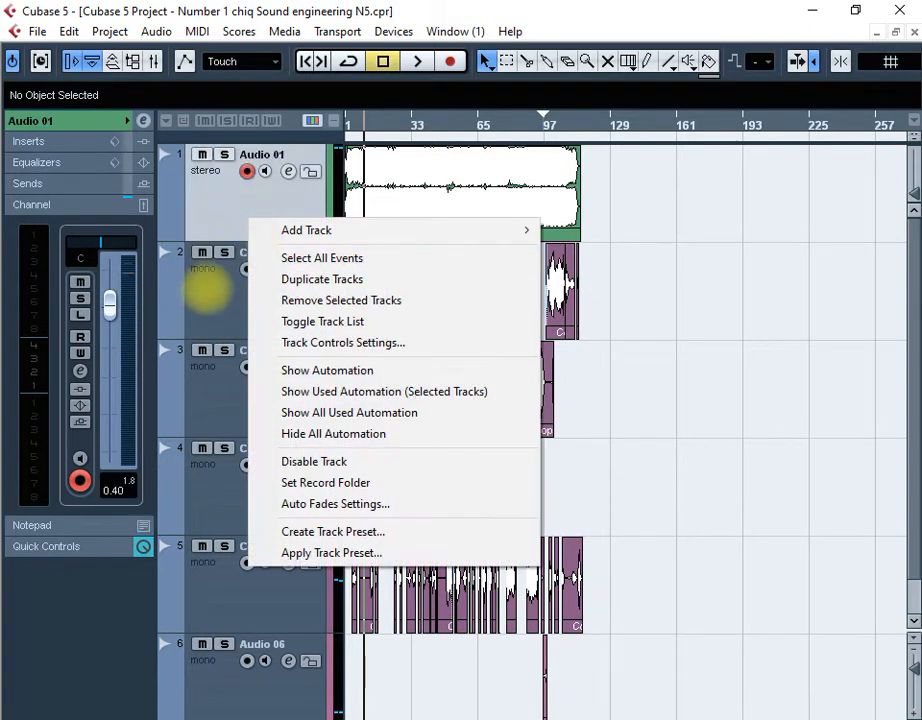
click(206, 286)
click(226, 298)
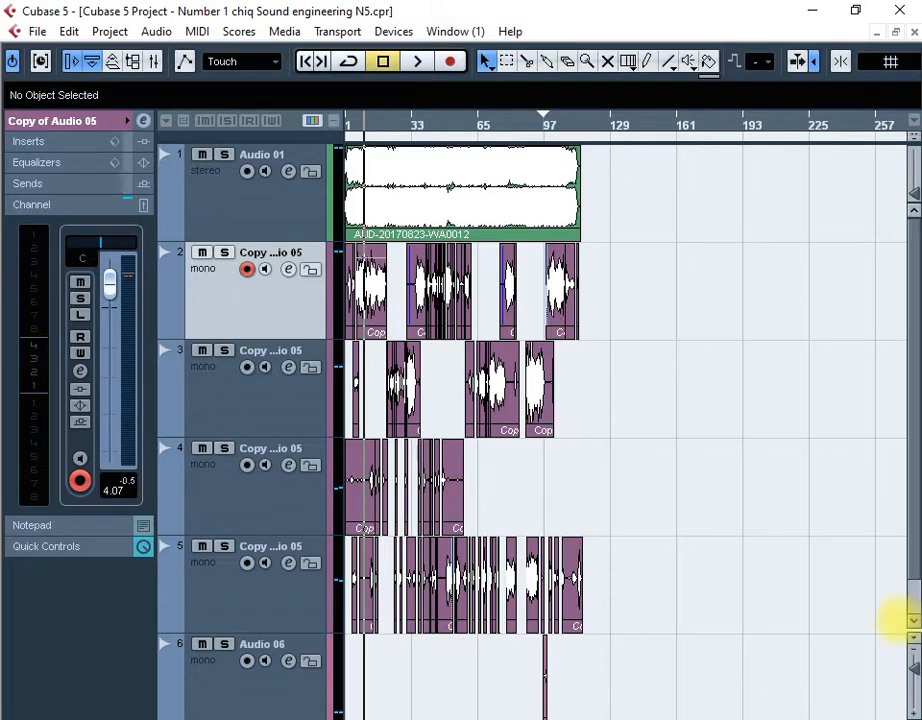
Switch to the PowerPoint slide show to review the processes involved in mixing with a DAW, and return to Cubase 5
click(921, 497)
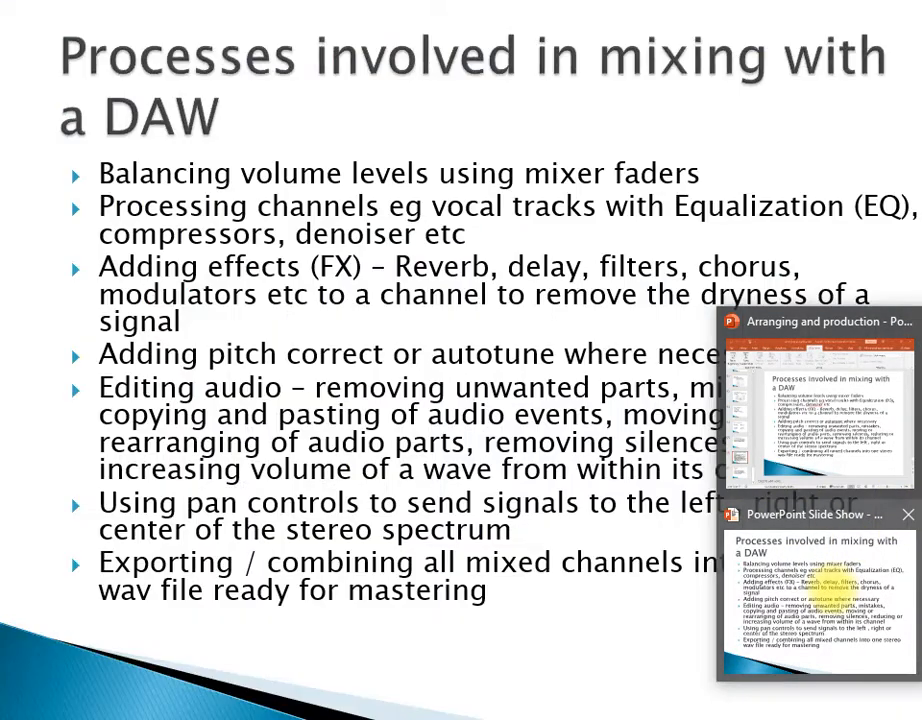
click(815, 590)
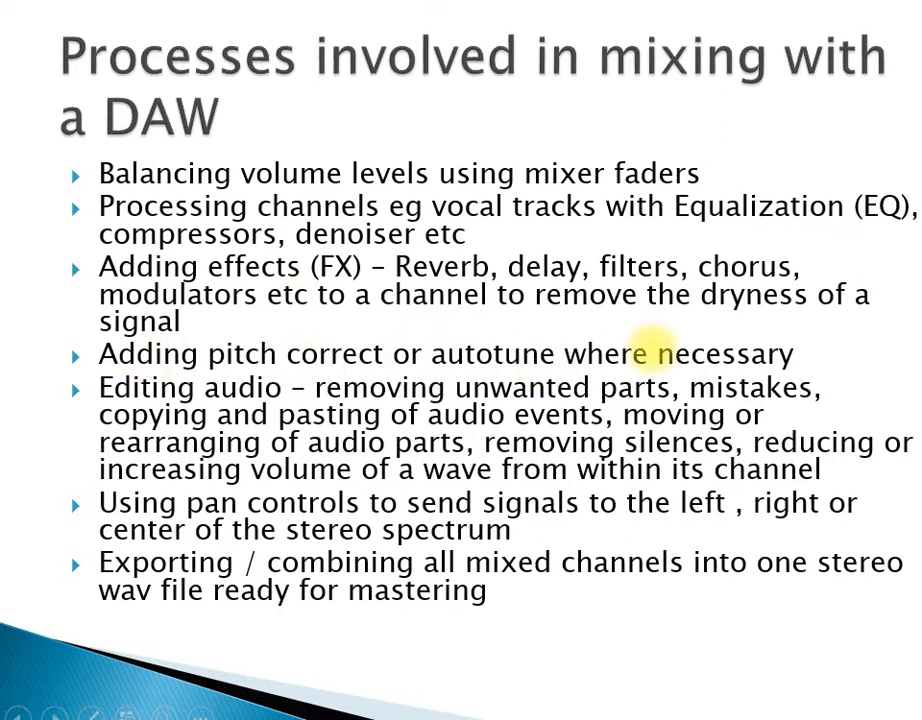
mouse_move(921, 449)
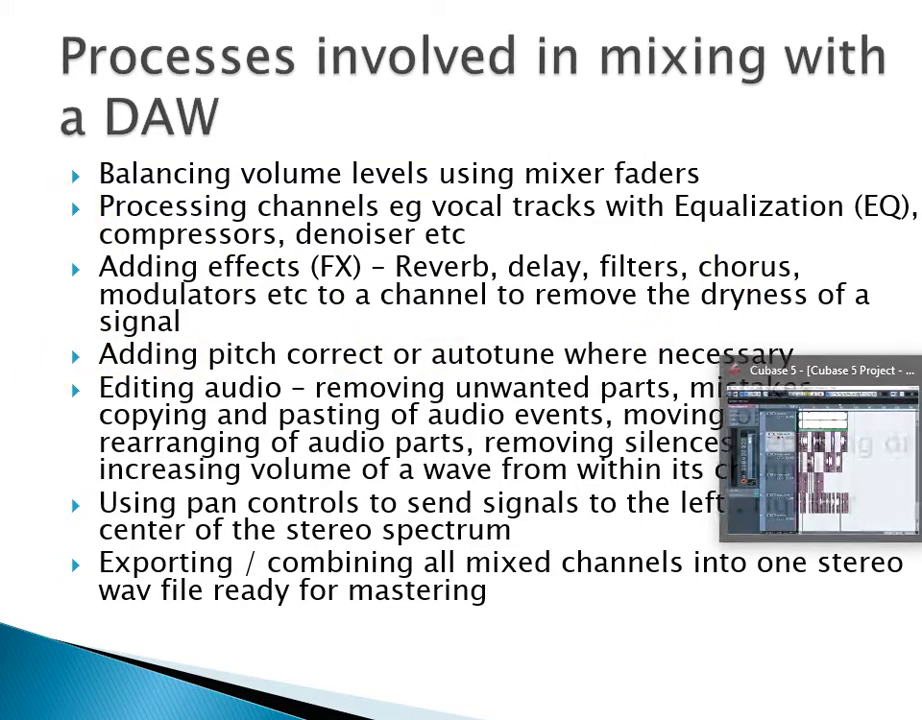
key(alt+Tab)
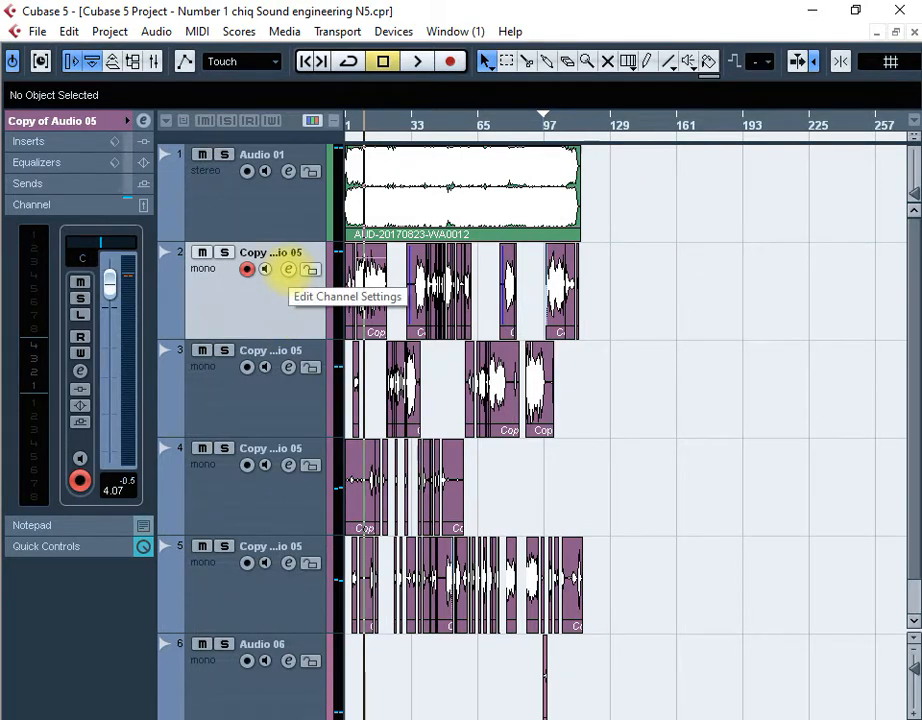
Open the channel settings of track 2 and load the Pitch Correct effect in its first insert slot
click(288, 270)
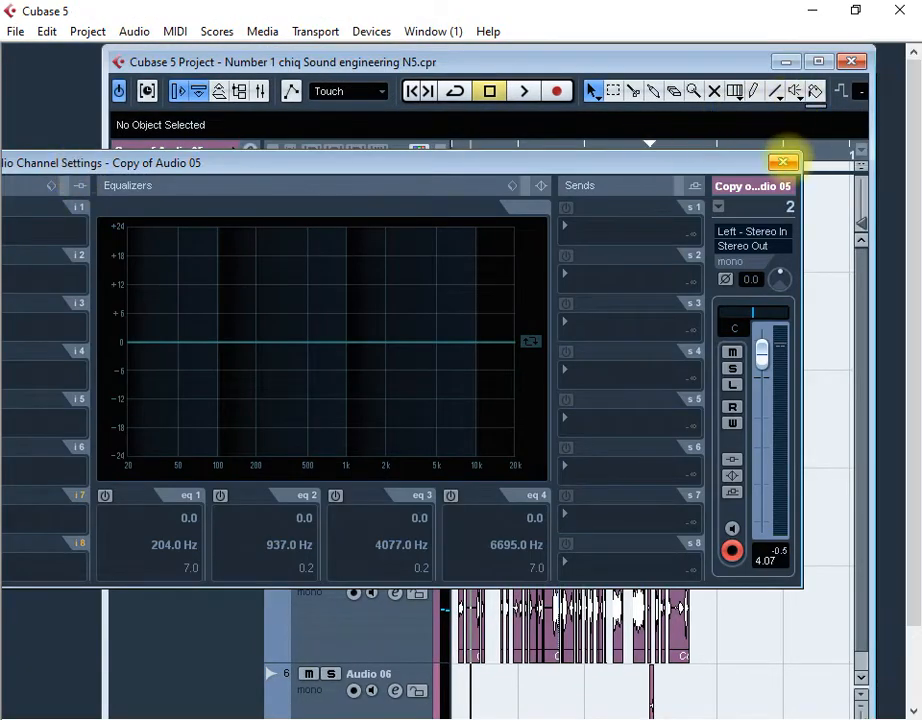
click(784, 161)
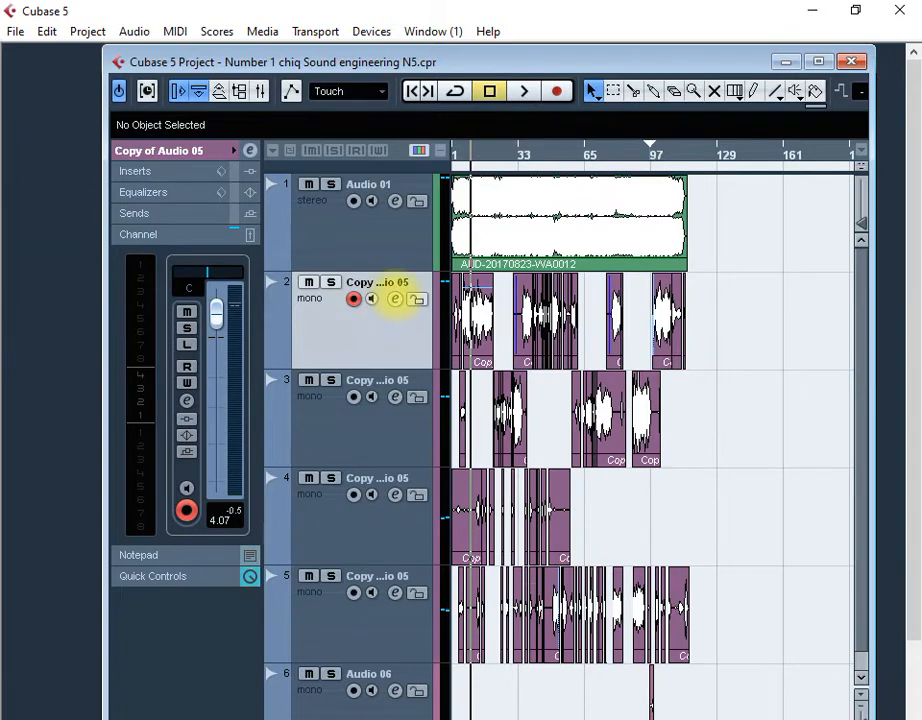
click(395, 298)
drag(232, 164, 361, 150)
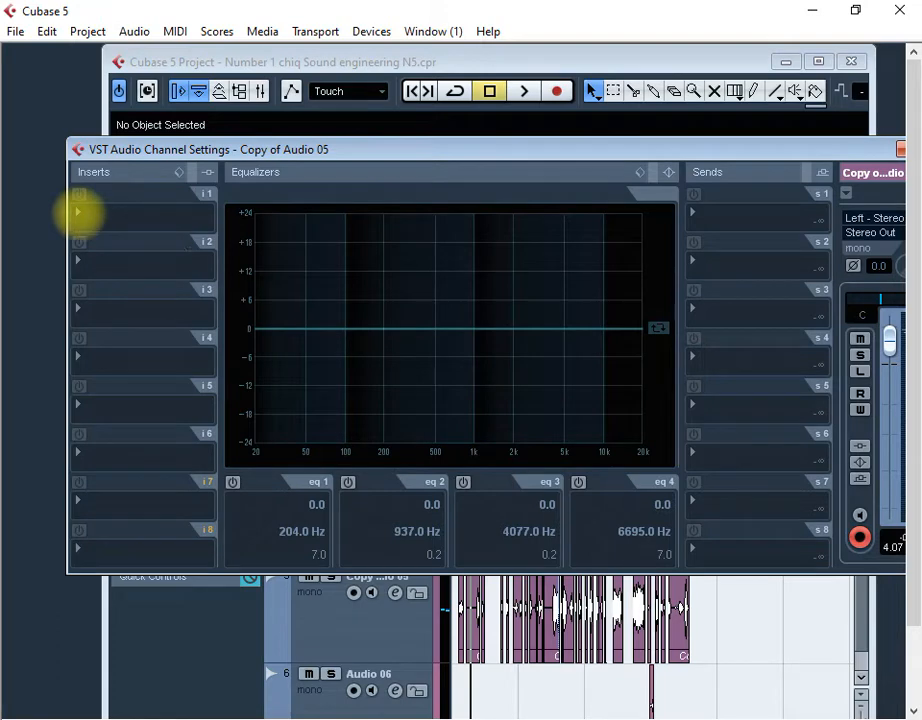
click(78, 212)
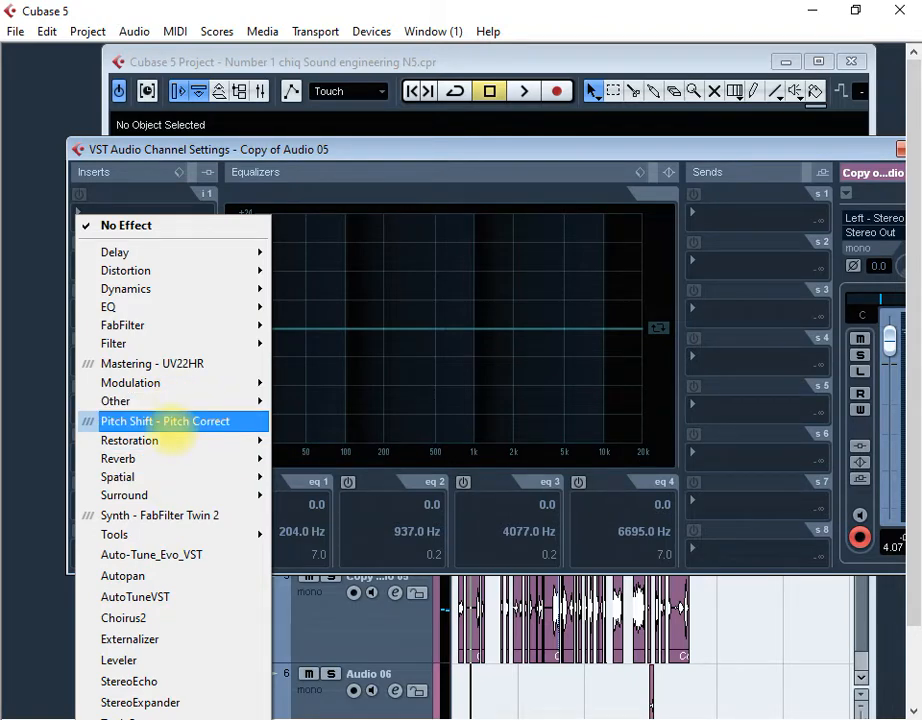
click(172, 424)
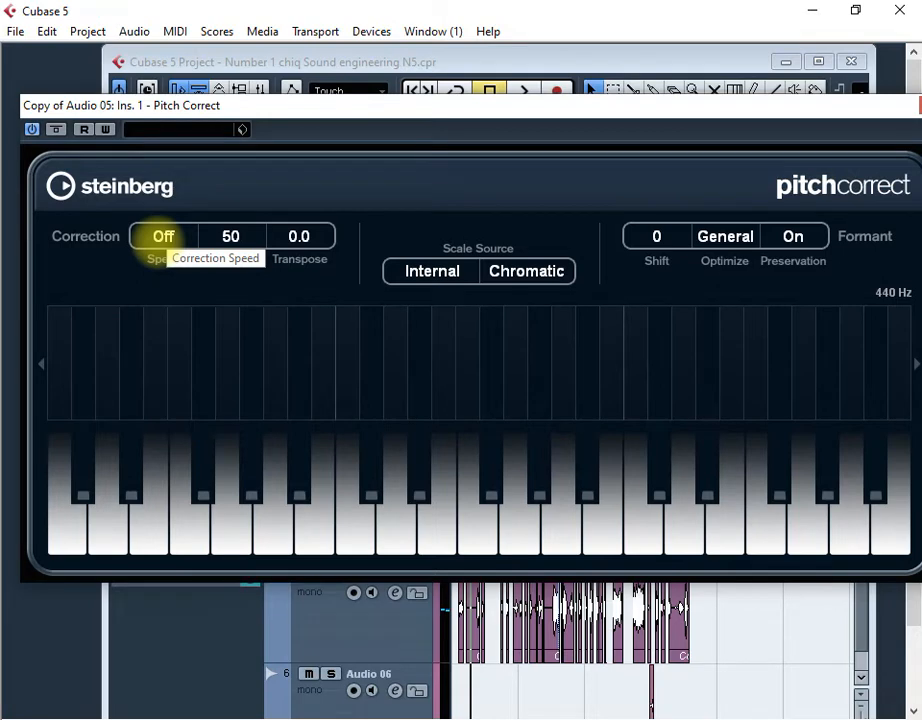
Set Pitch Correct's speed to 43, tolerance to 0 and scale type to Major, and close the effect and channel settings windows
drag(163, 236, 171, 282)
drag(226, 243, 240, 401)
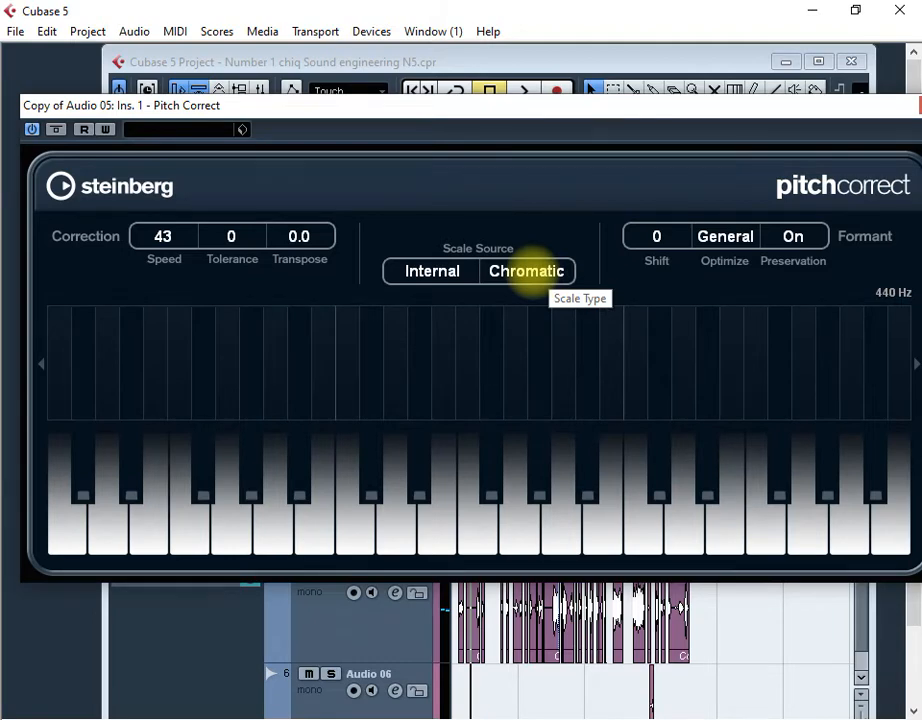
click(527, 268)
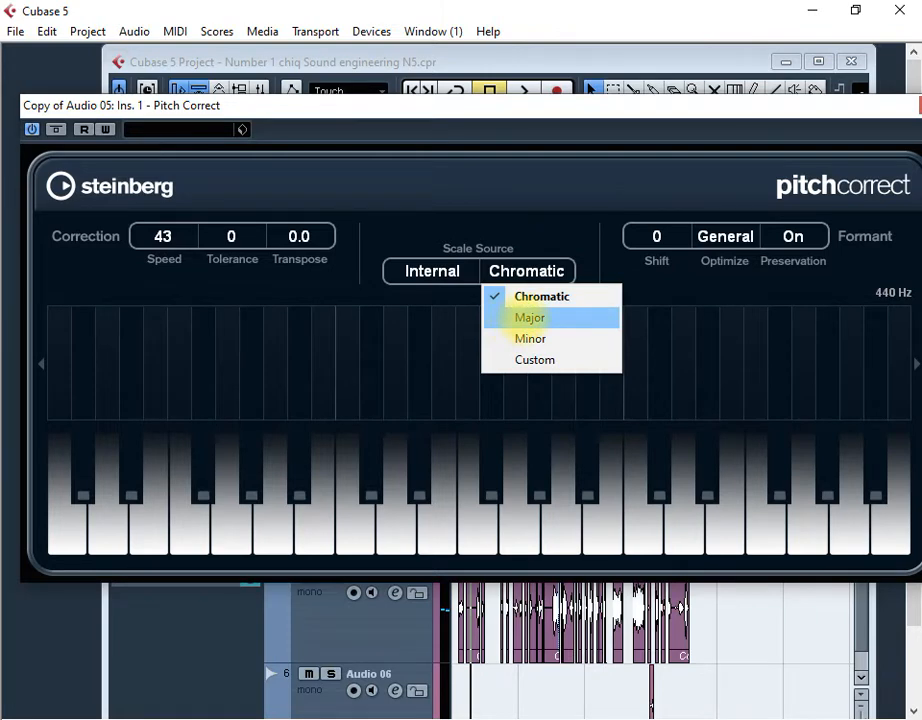
click(530, 317)
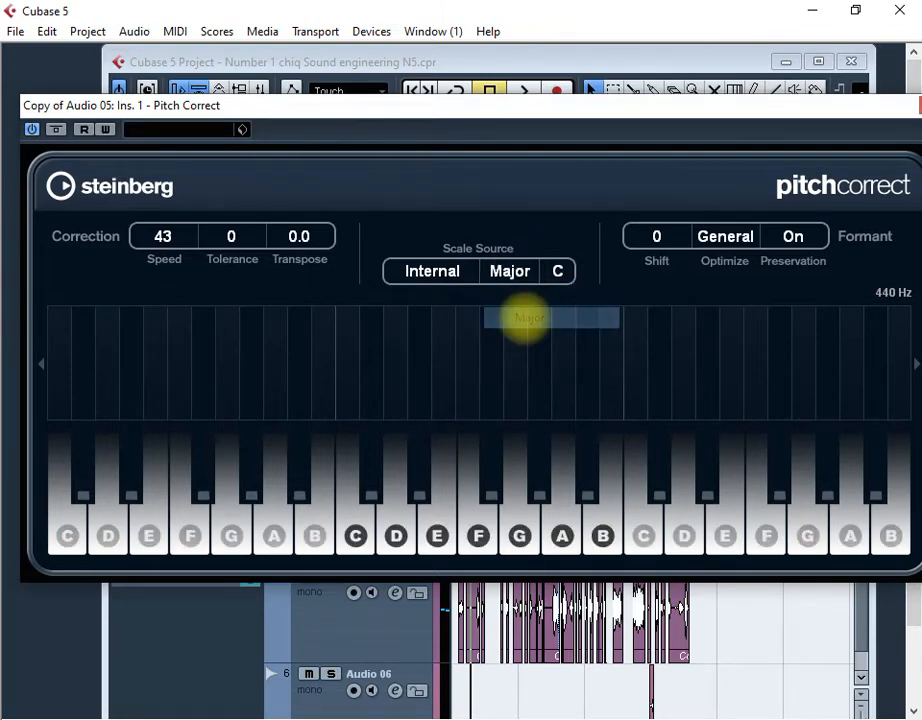
drag(762, 118, 600, 218)
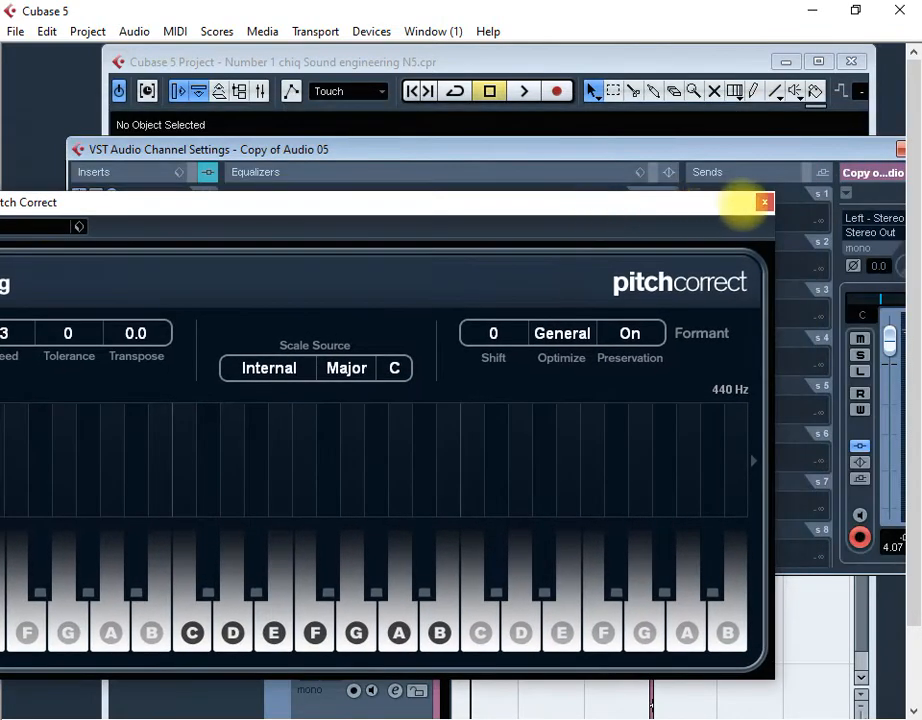
click(763, 202)
drag(798, 161, 693, 244)
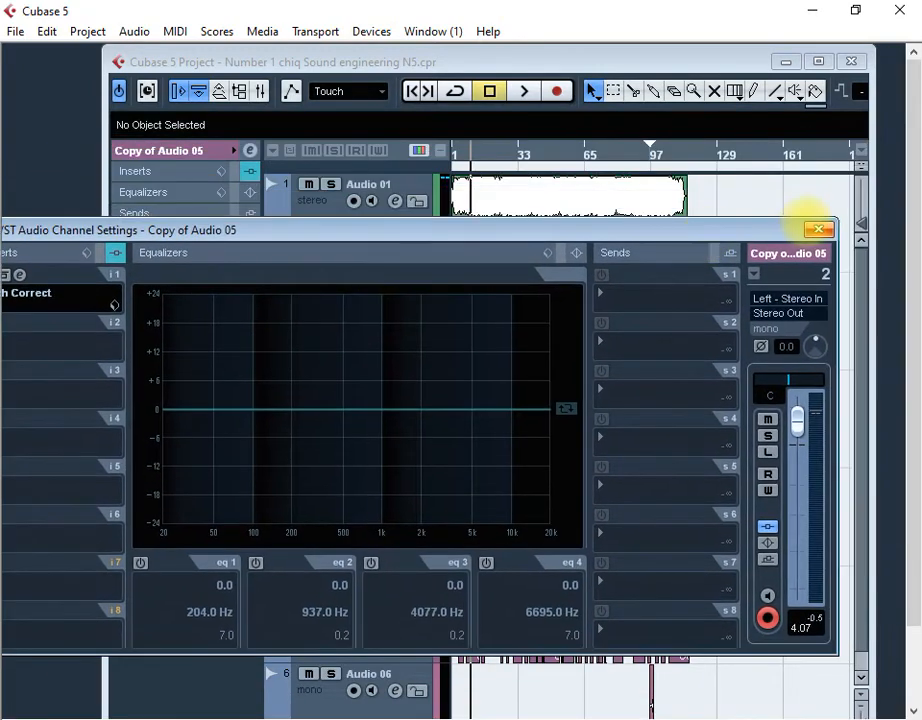
click(817, 226)
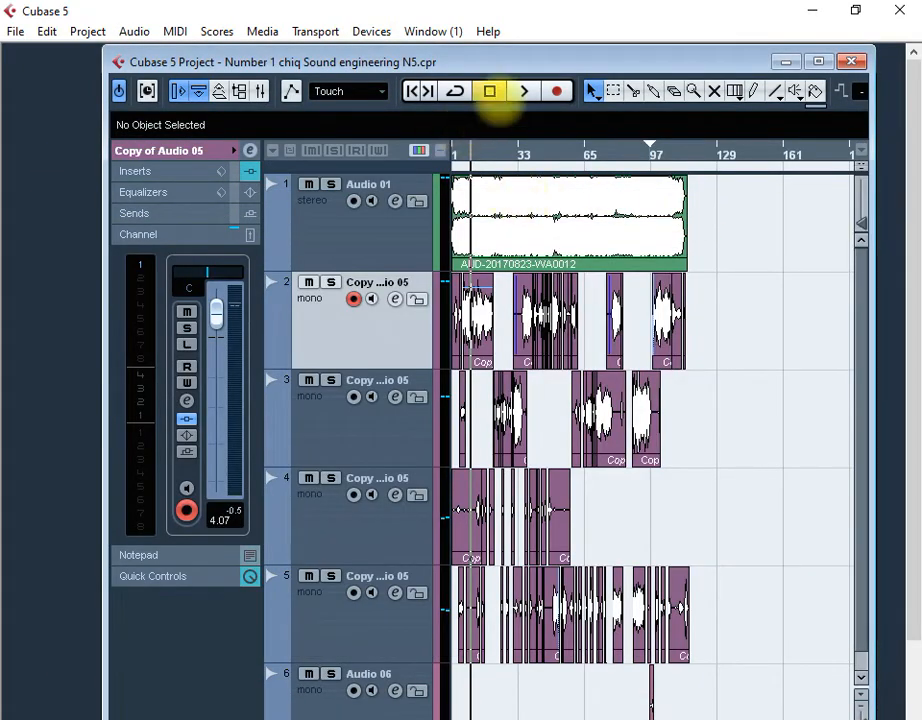
Play the project, solo track 2 to hear the pitch-corrected vocal on its own, and stop playback
click(523, 91)
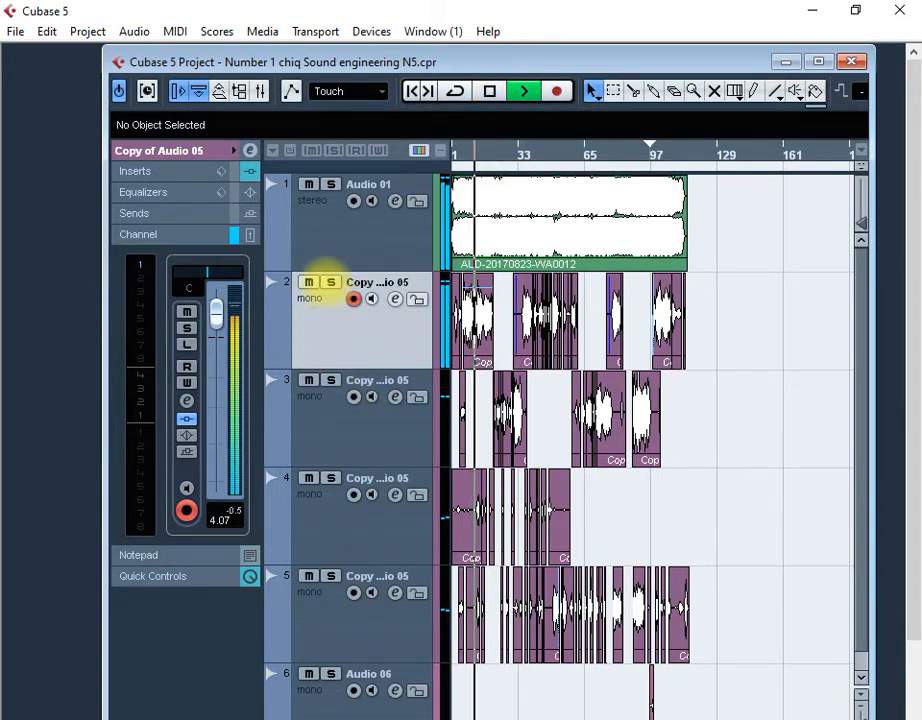
click(331, 282)
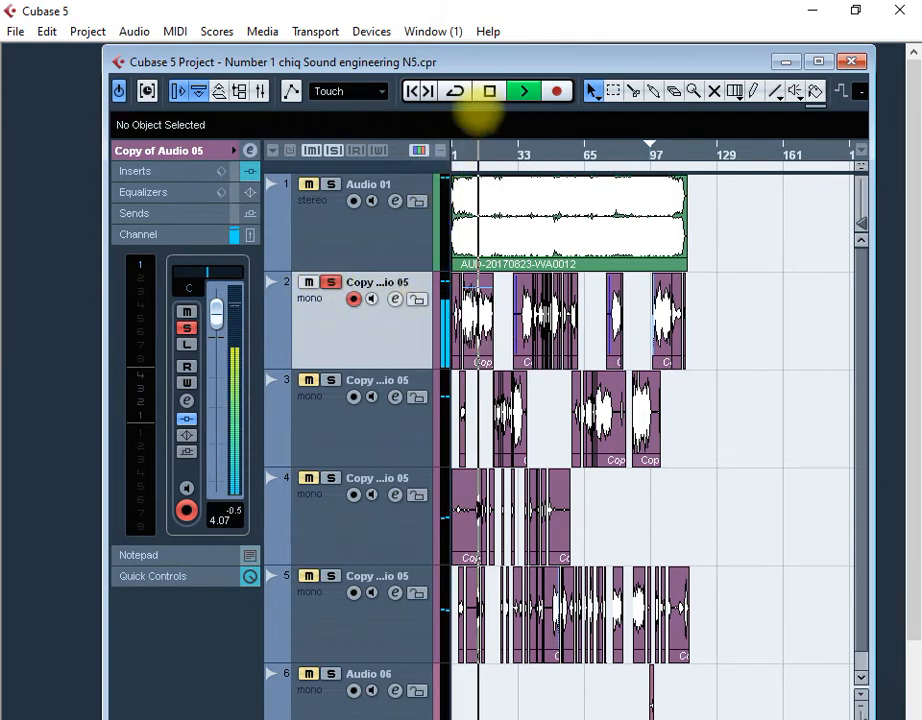
right_click(482, 104)
click(489, 91)
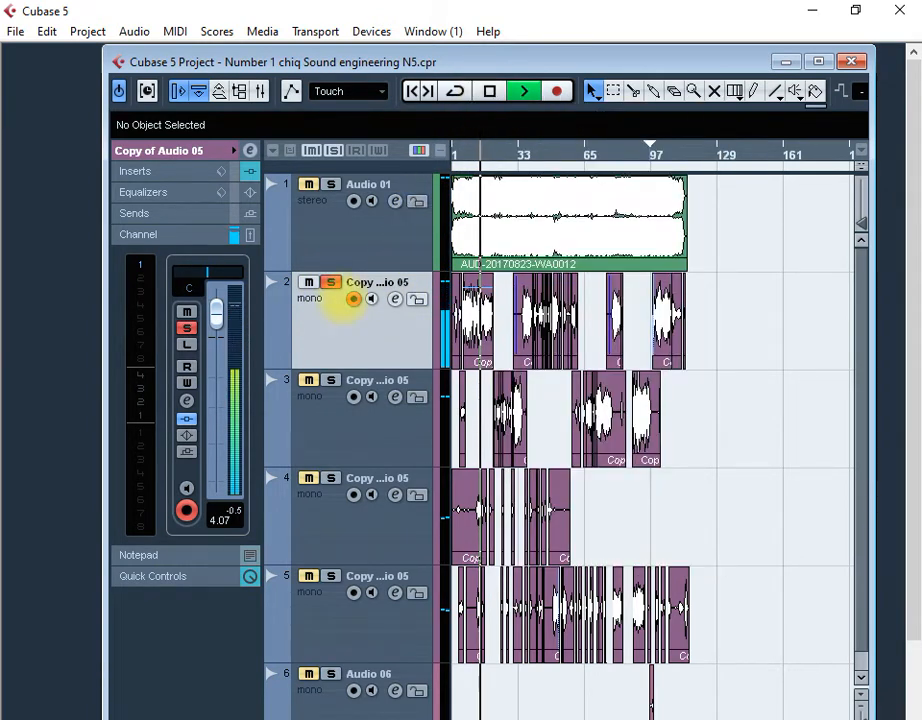
right_click(490, 158)
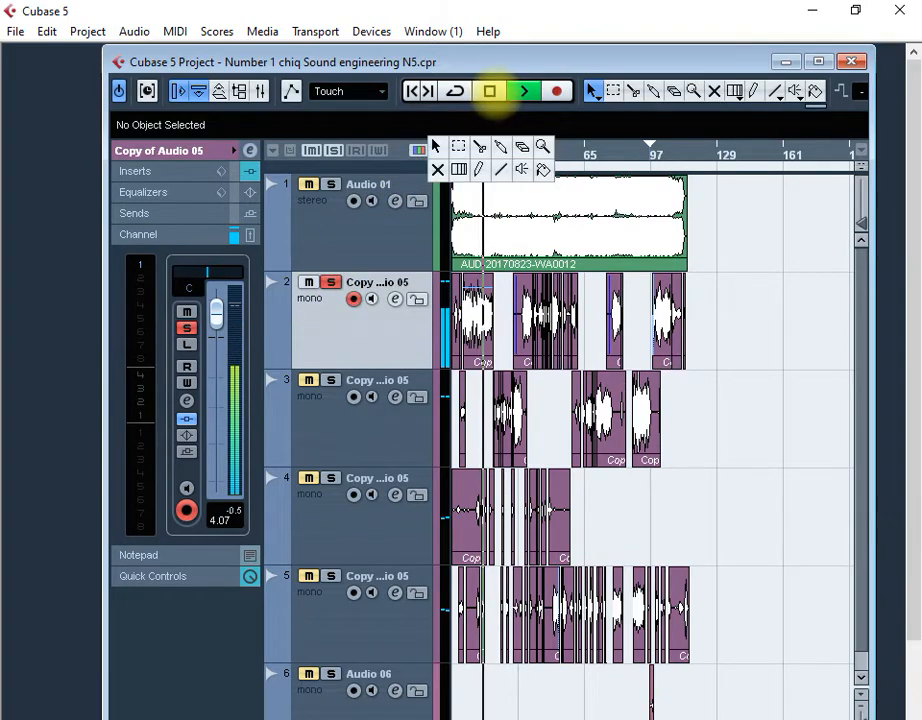
click(489, 91)
right_click(478, 86)
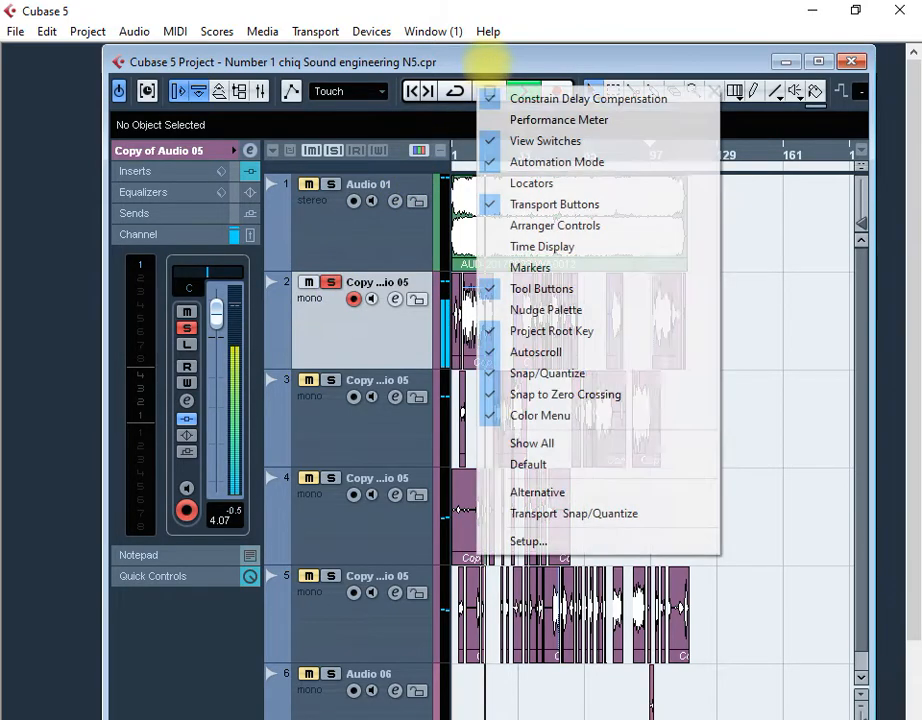
click(442, 128)
right_click(490, 86)
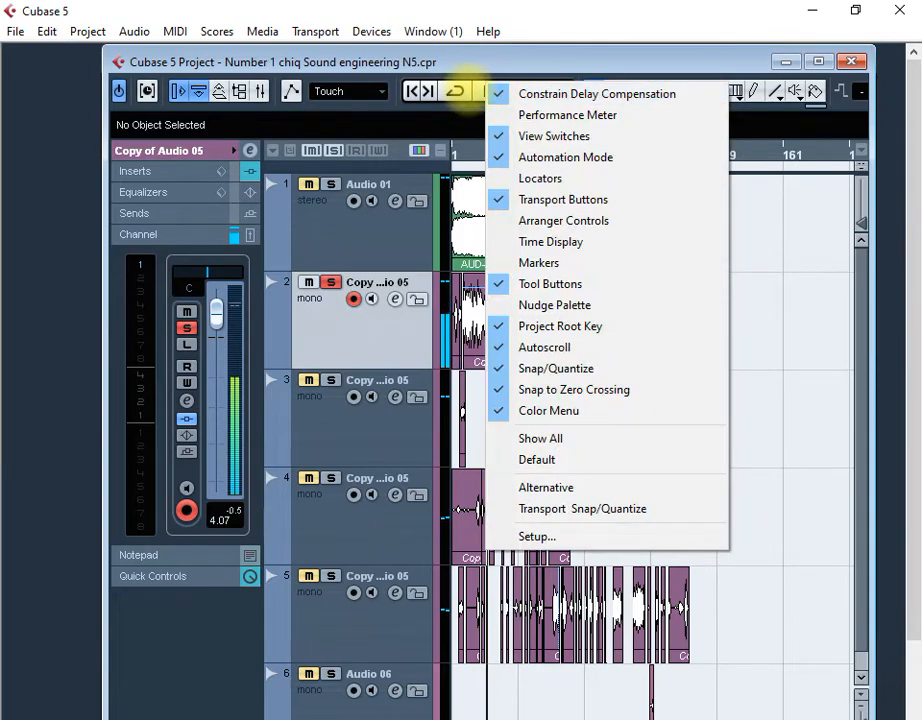
click(465, 91)
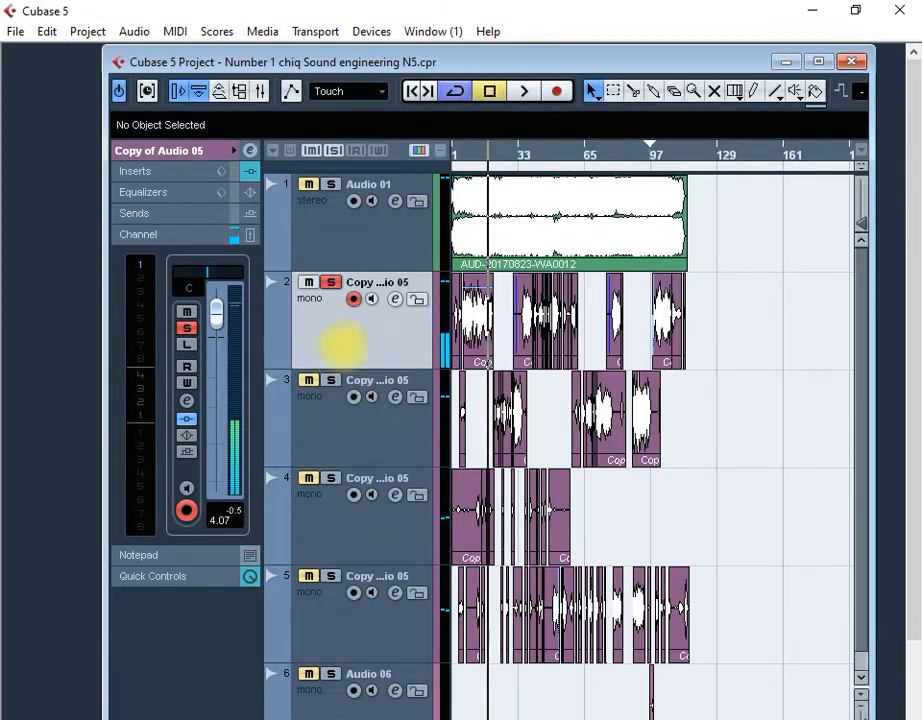
Reopen Pitch Correct from track 2's channel settings and set its scale key to E
click(395, 299)
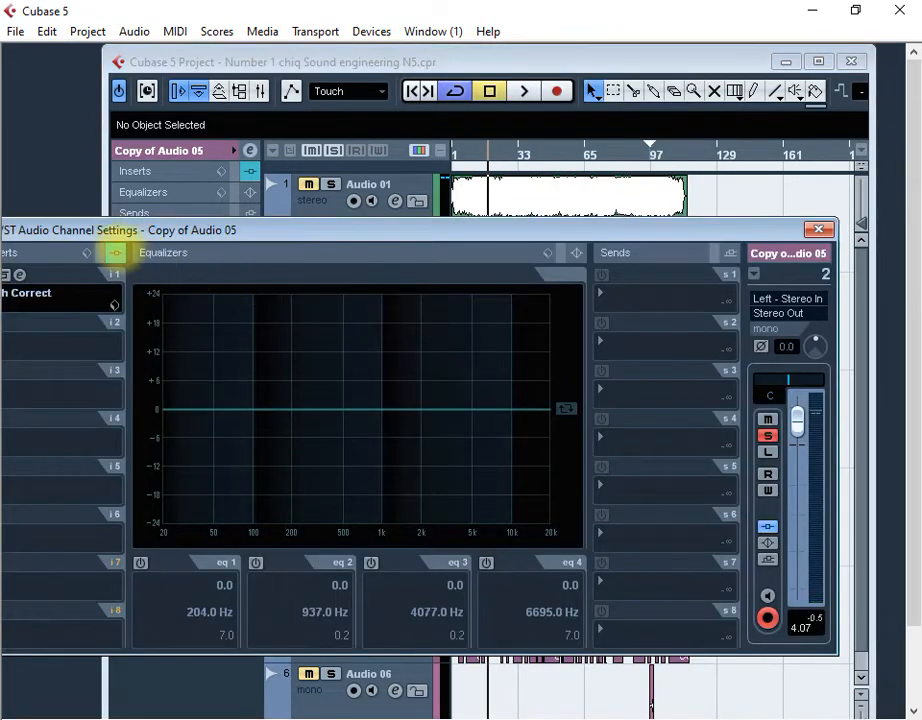
drag(113, 221, 309, 186)
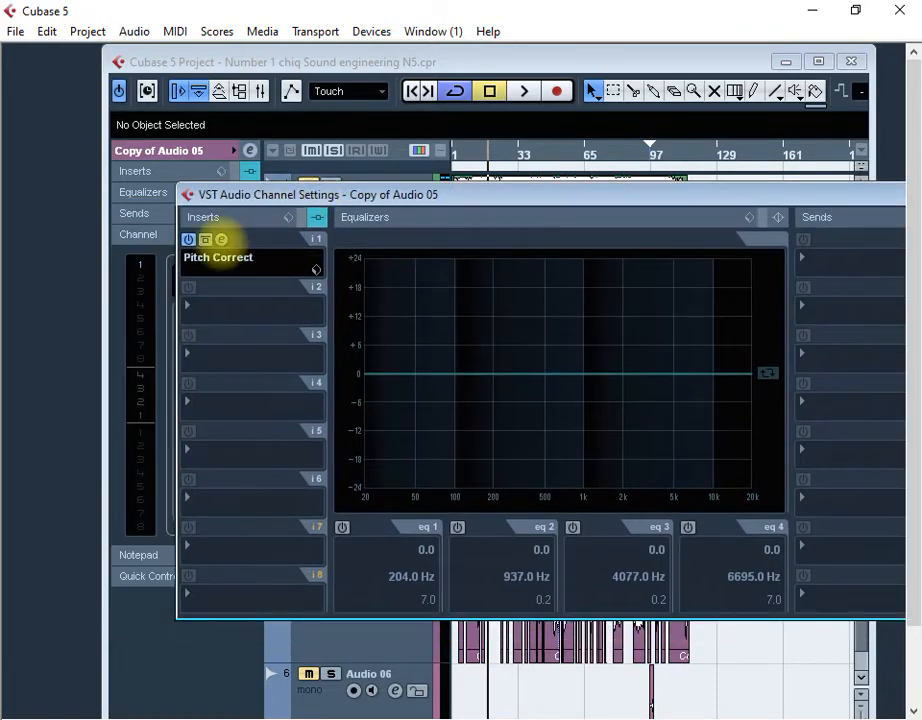
click(221, 239)
drag(253, 212, 348, 134)
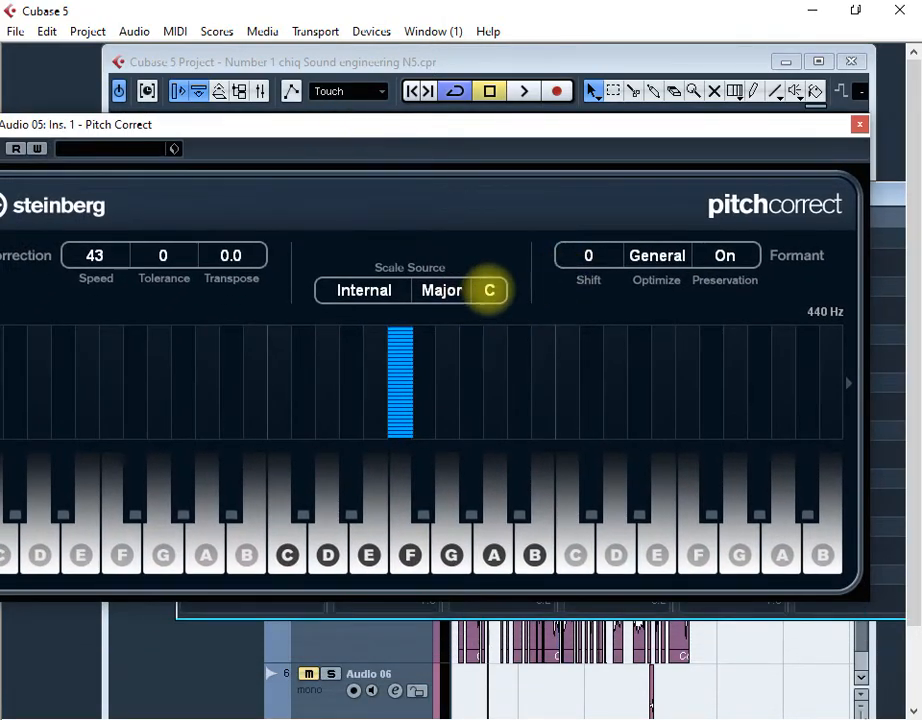
click(489, 290)
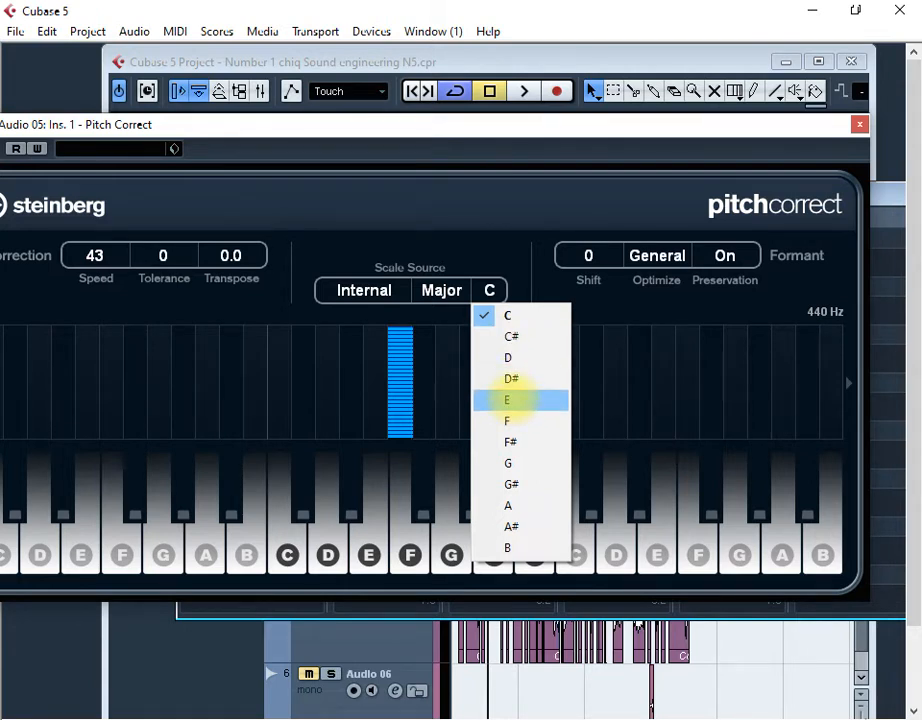
click(518, 399)
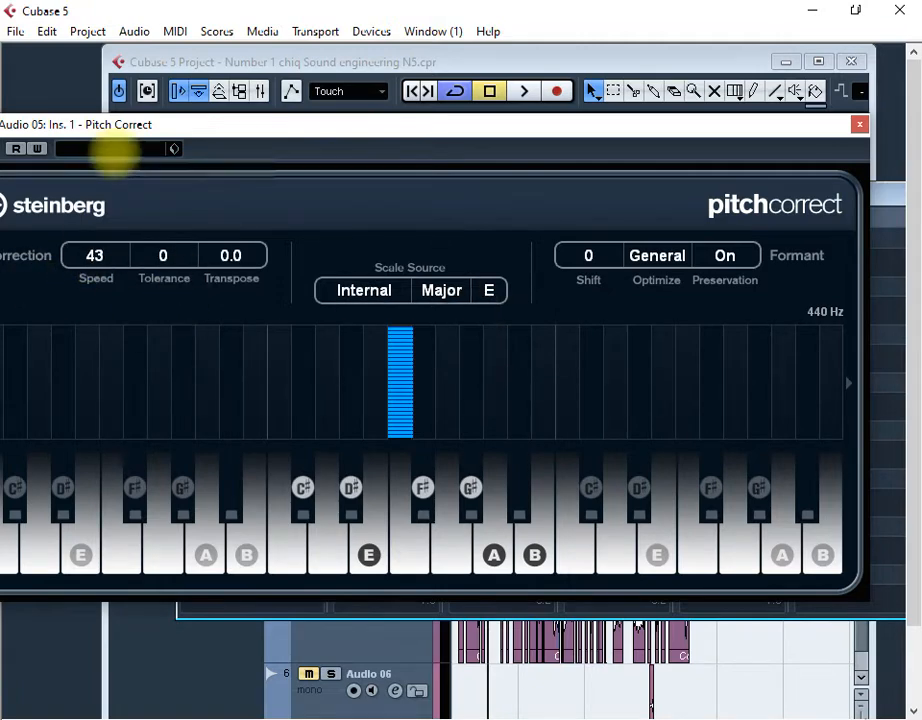
right_click(110, 125)
drag(97, 125, 230, 190)
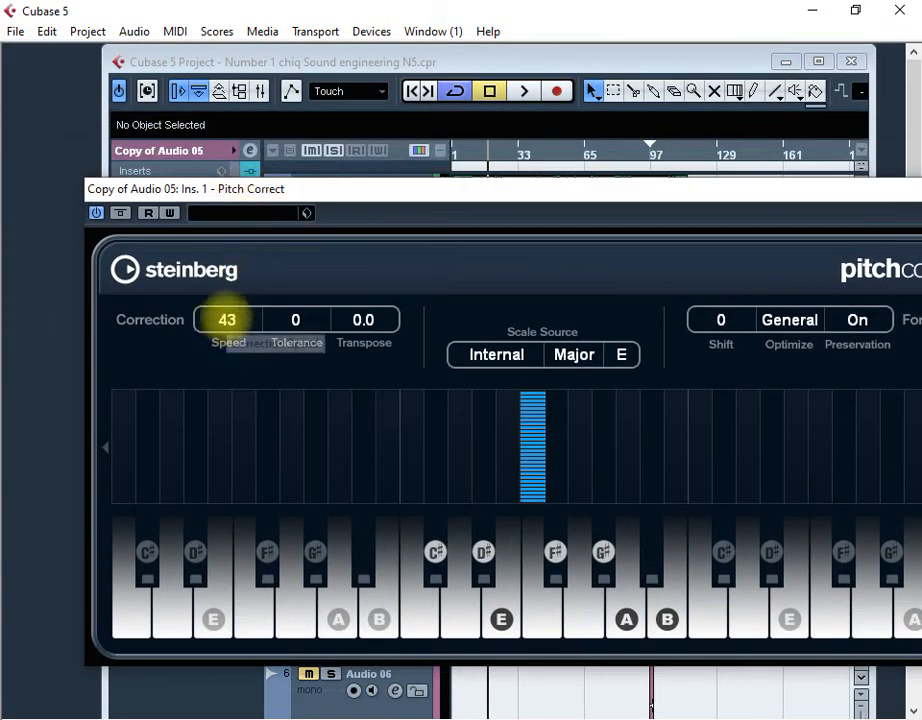
Set Pitch Correct's speed to 30 and close the effect and channel settings windows
drag(227, 320, 391, 329)
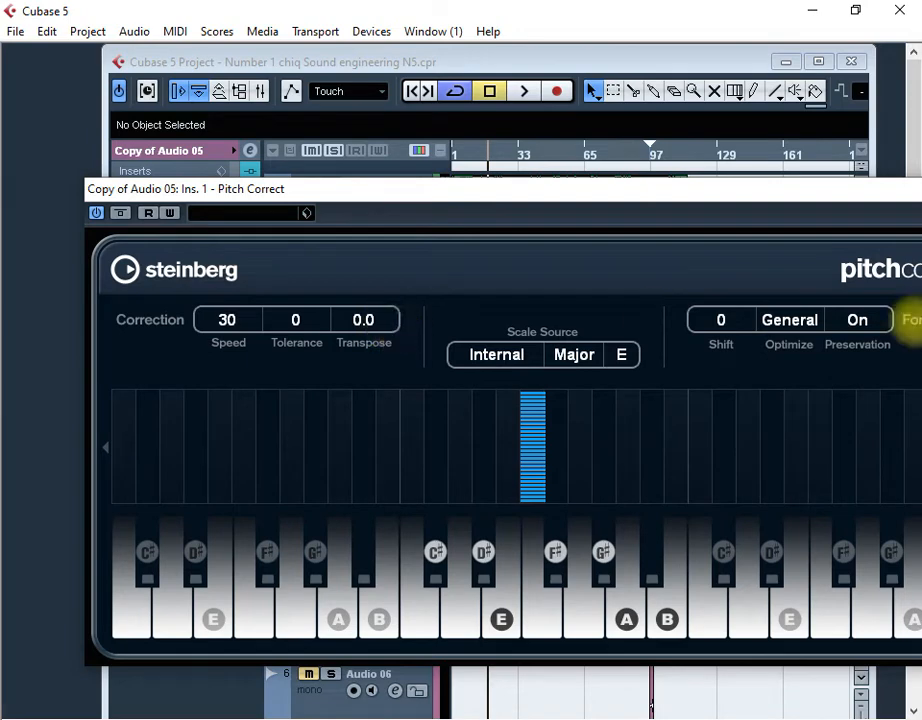
right_click(690, 190)
drag(700, 181, 469, 235)
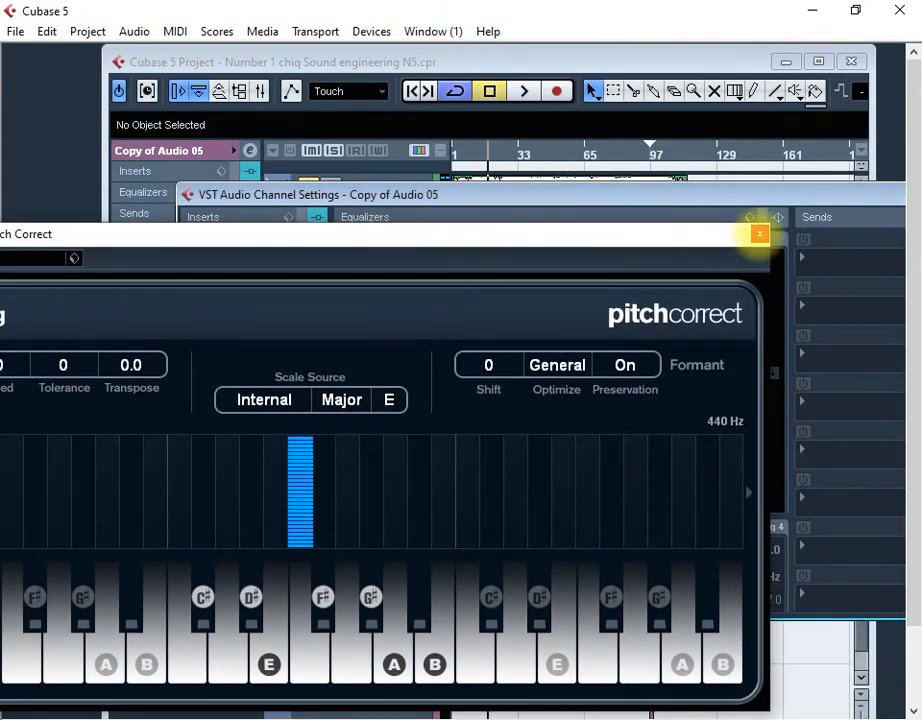
click(759, 234)
drag(730, 193, 360, 409)
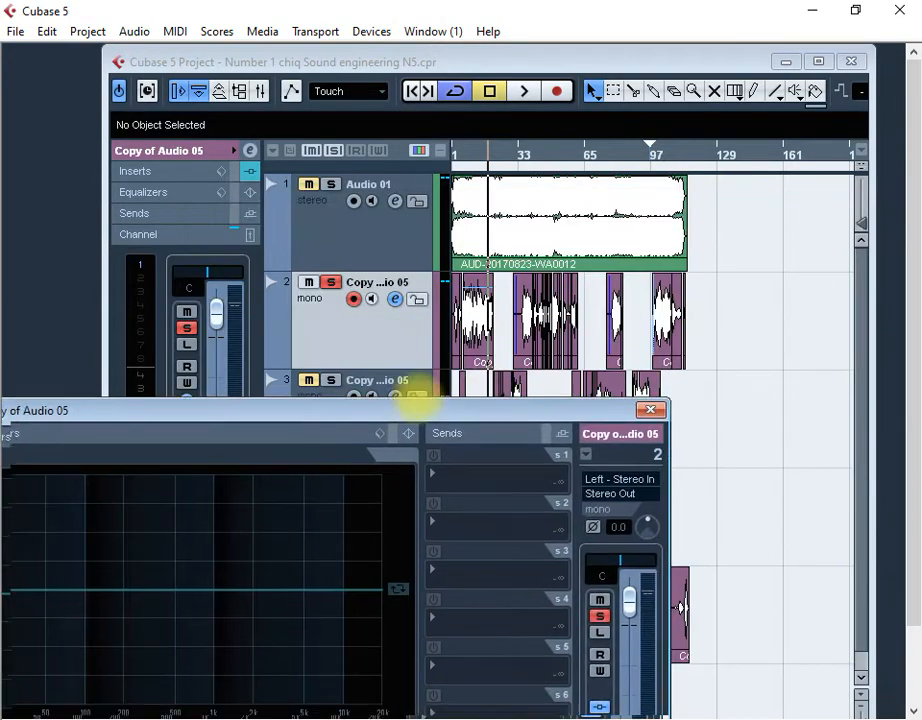
click(650, 410)
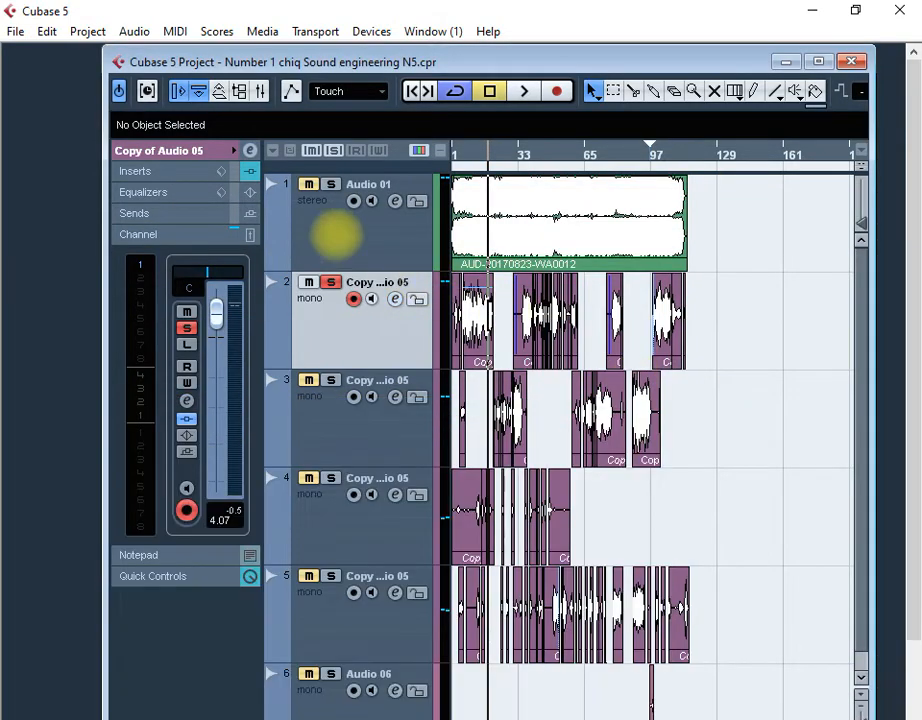
right_click(391, 200)
click(392, 203)
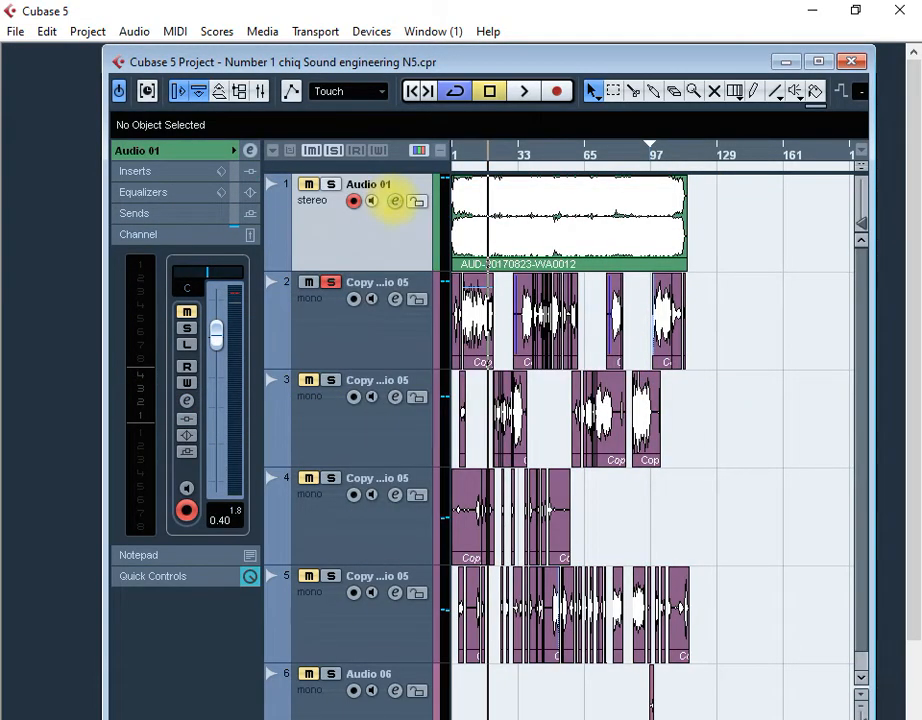
click(395, 201)
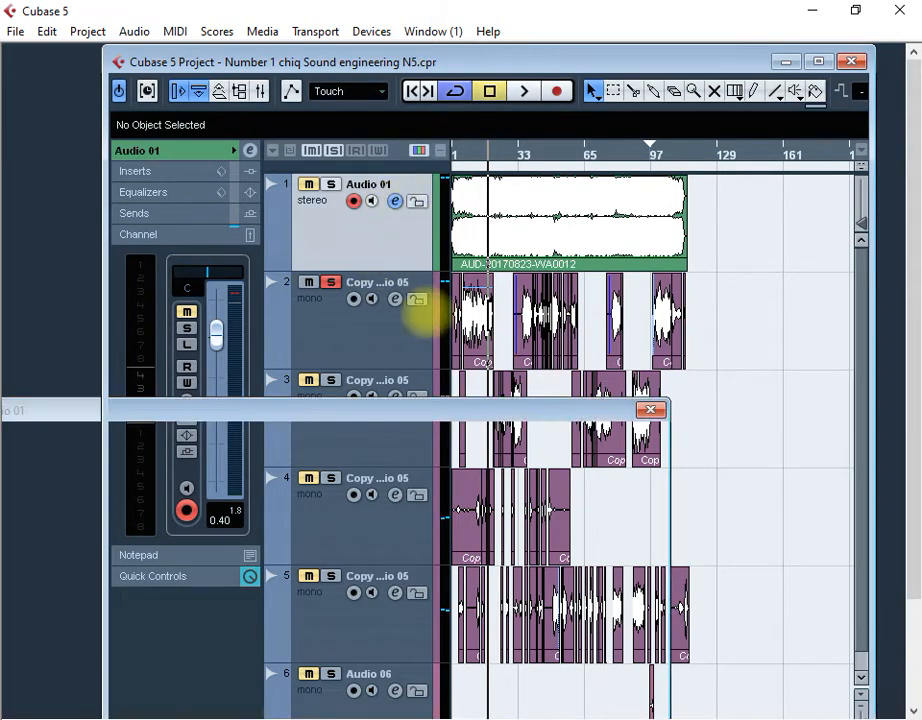
drag(90, 410, 313, 302)
click(788, 297)
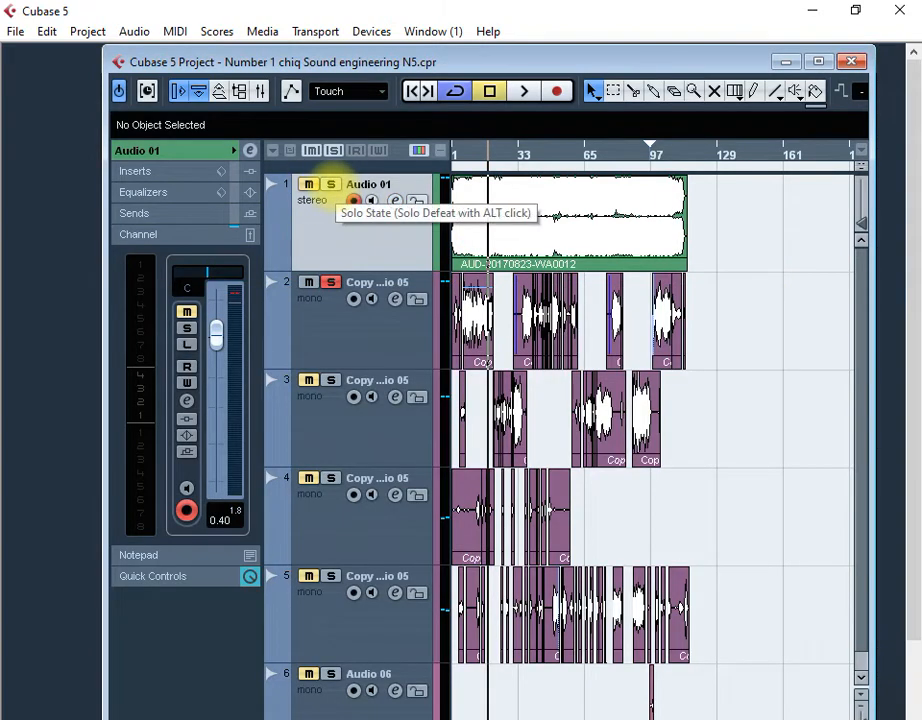
Solo track 1 together with track 2 and play both tracks from the beginning of the project
click(330, 184)
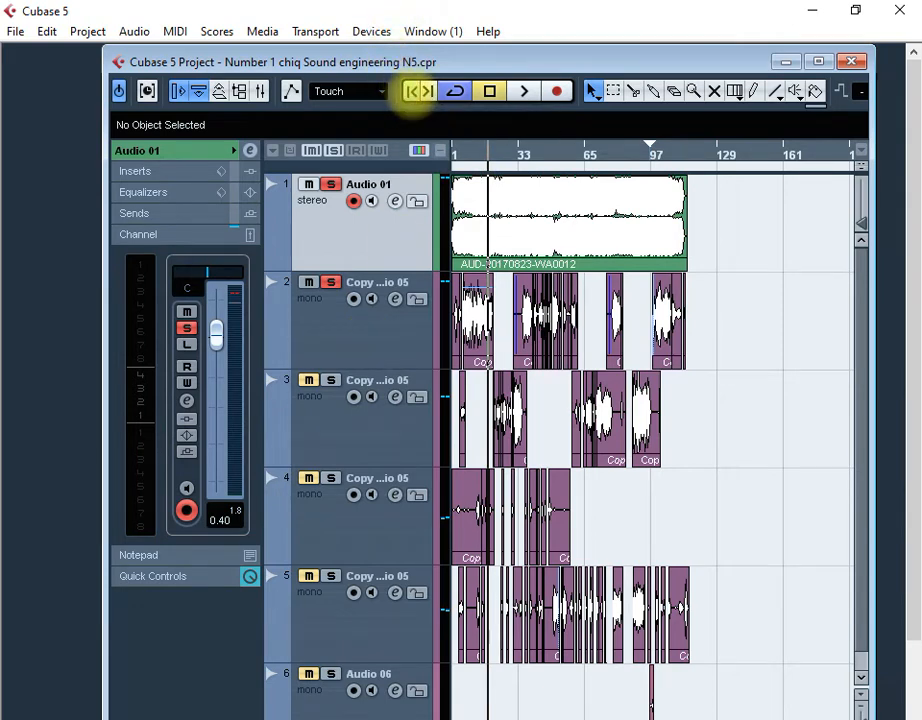
click(490, 93)
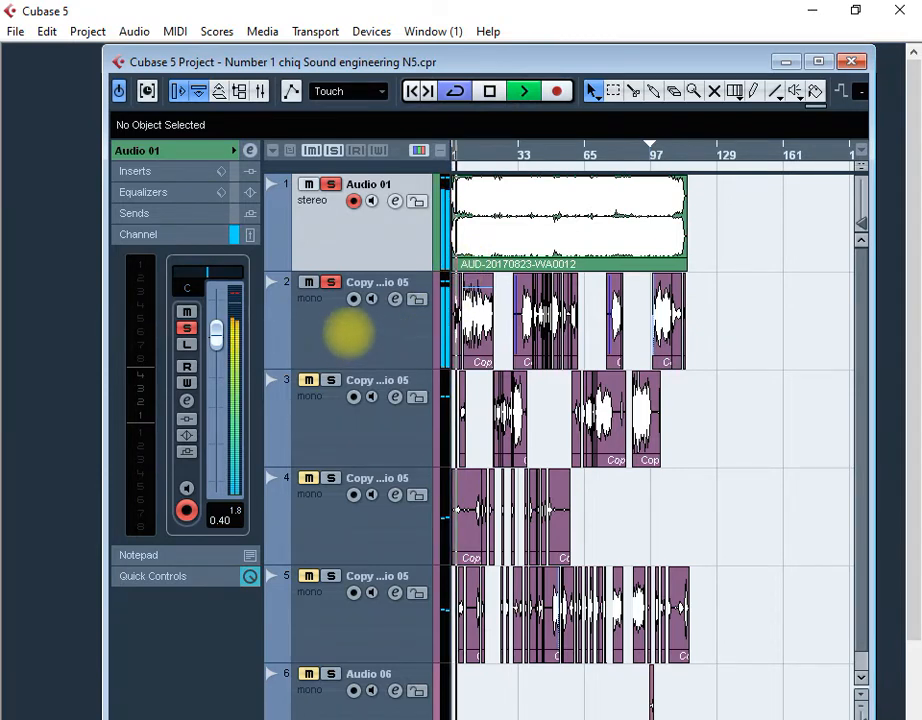
Reopen Pitch Correct from track 2's channel settings and set its correction speed to 100 during playback
click(395, 299)
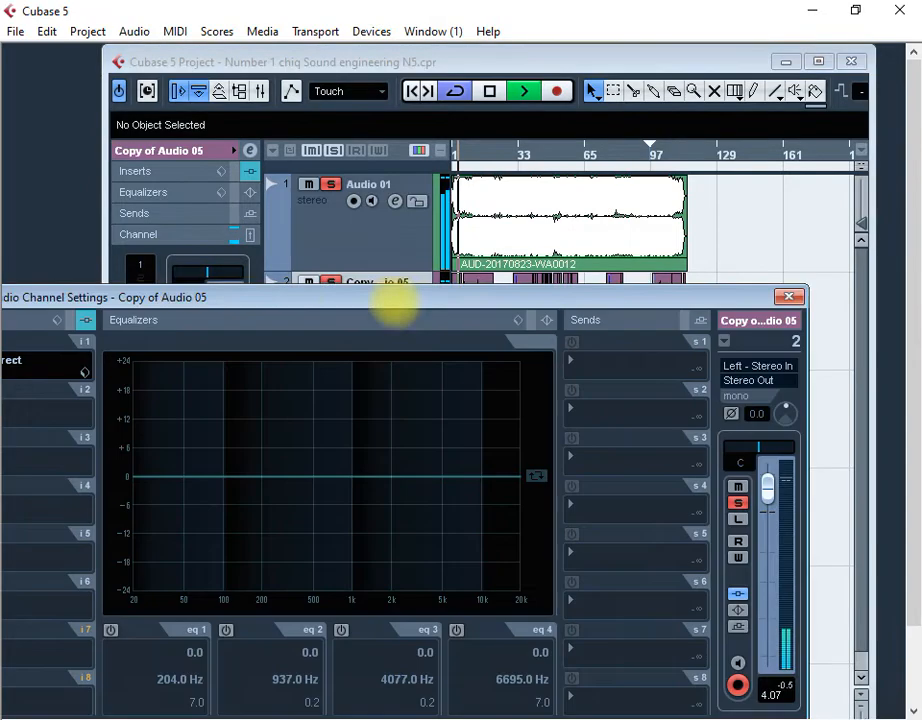
drag(329, 298, 483, 176)
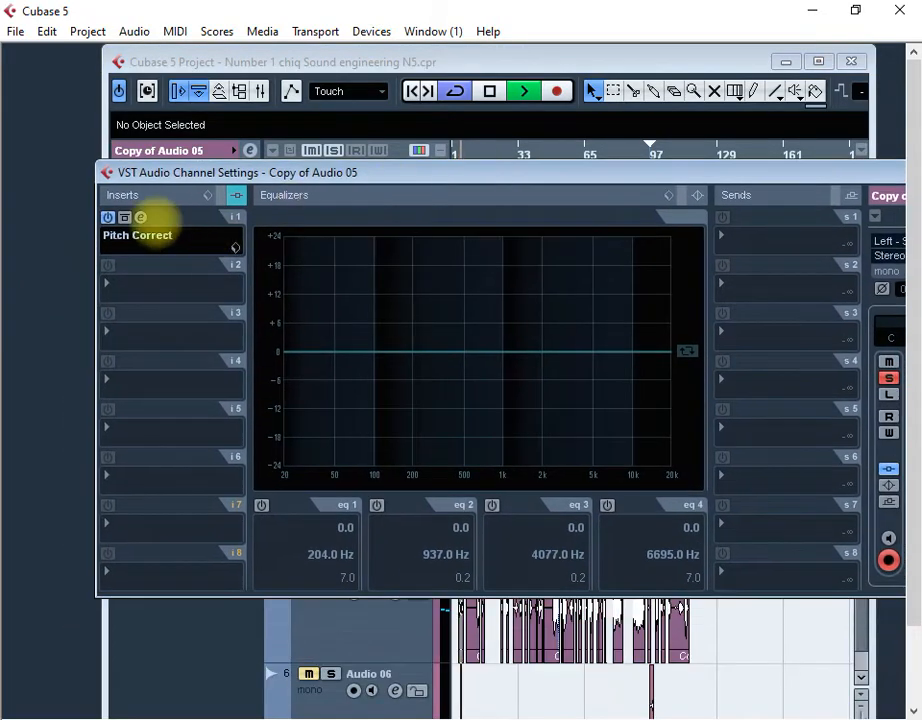
click(141, 217)
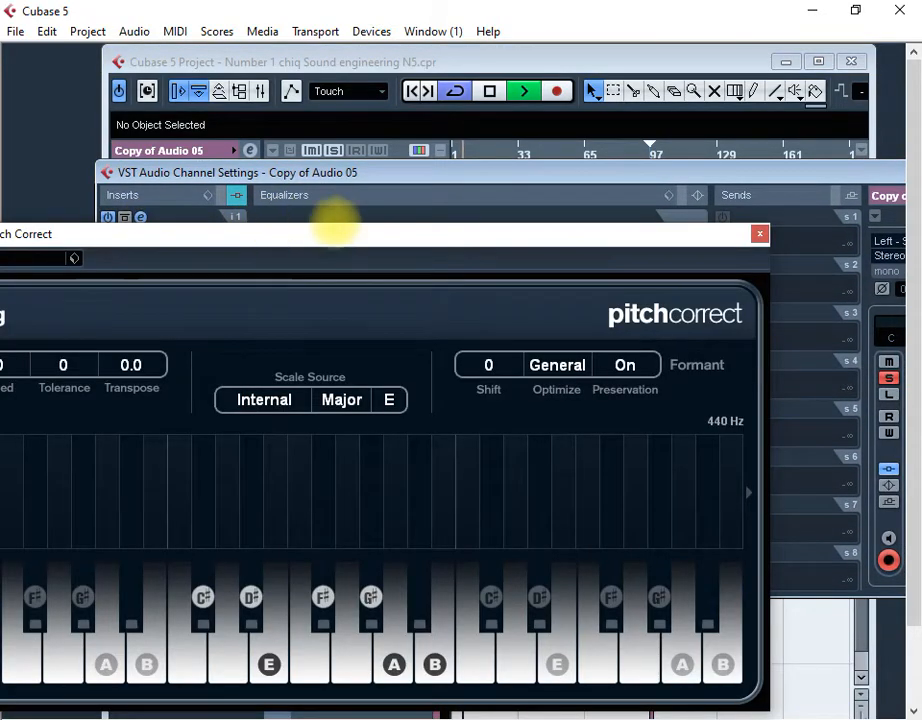
drag(303, 230, 425, 196)
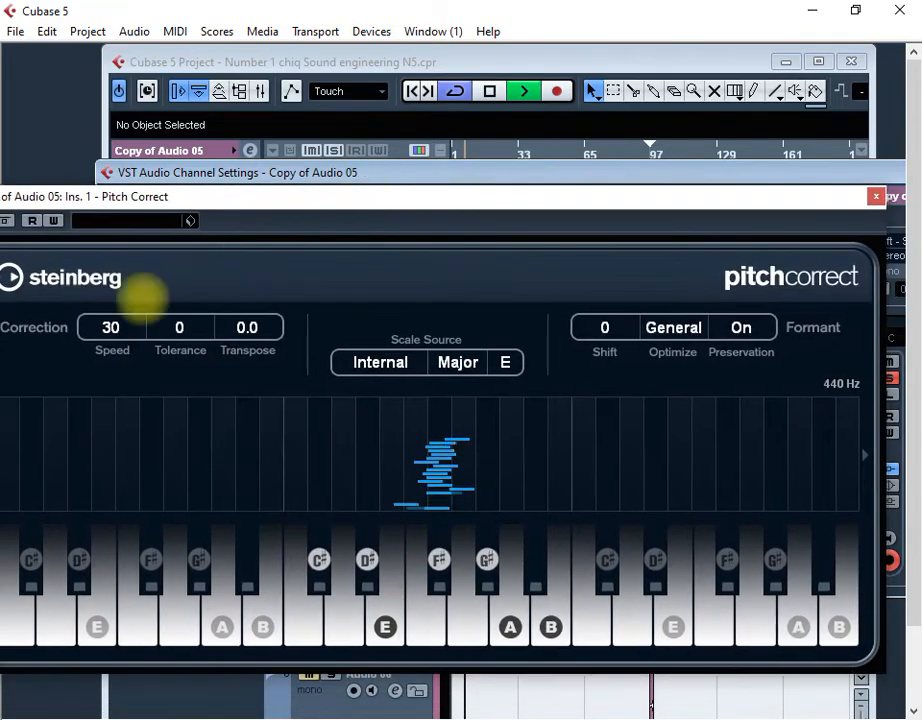
drag(103, 325, 100, 68)
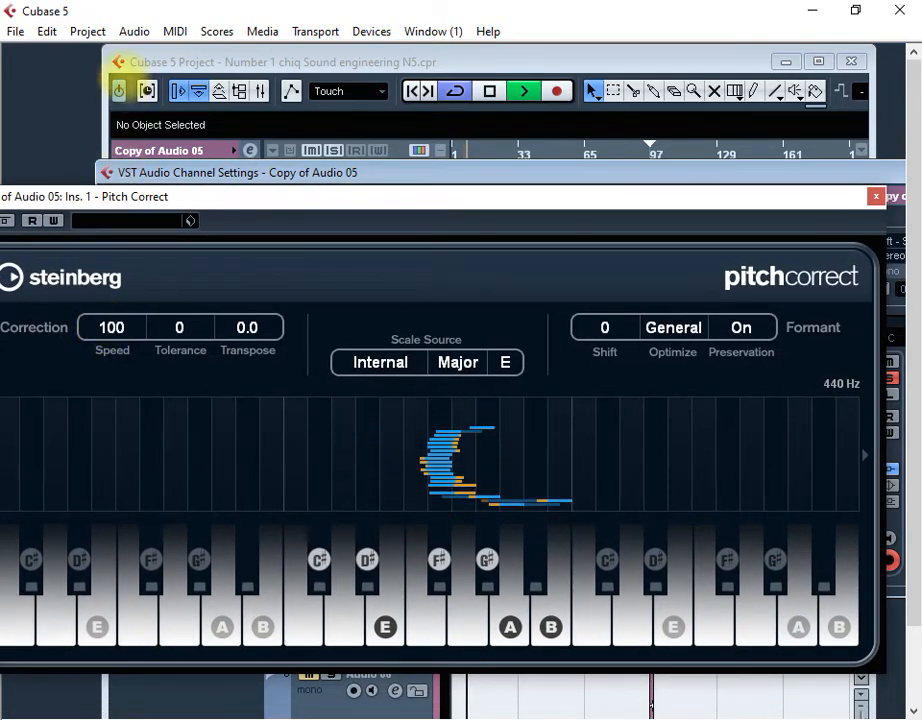
Try a transpose of -0.1 in Pitch Correct, return it to 0.0, and stop playback
scroll(250, 330, down, 1)
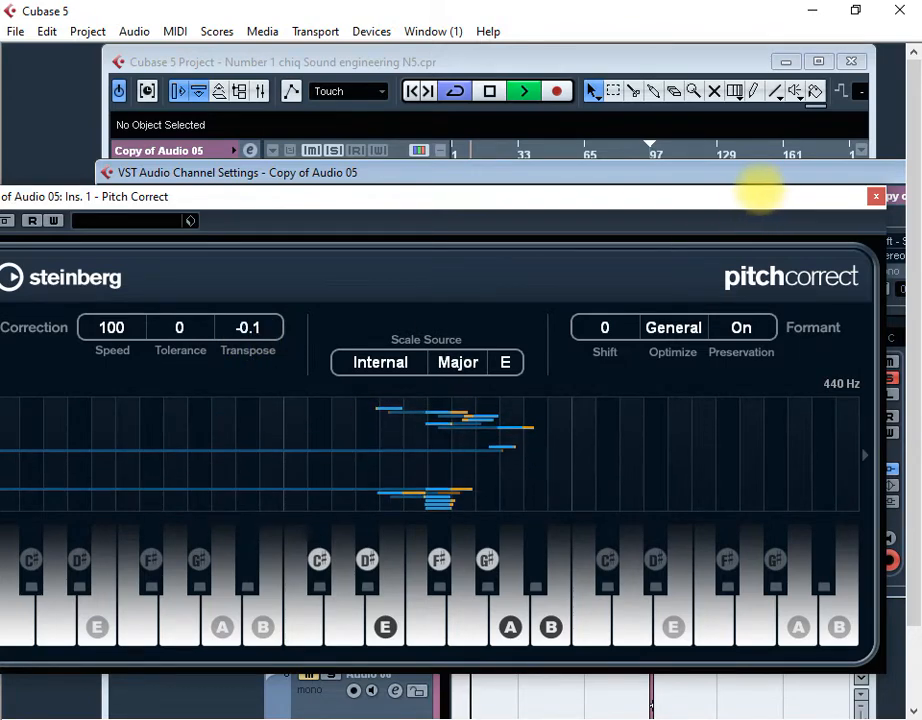
drag(744, 204, 794, 206)
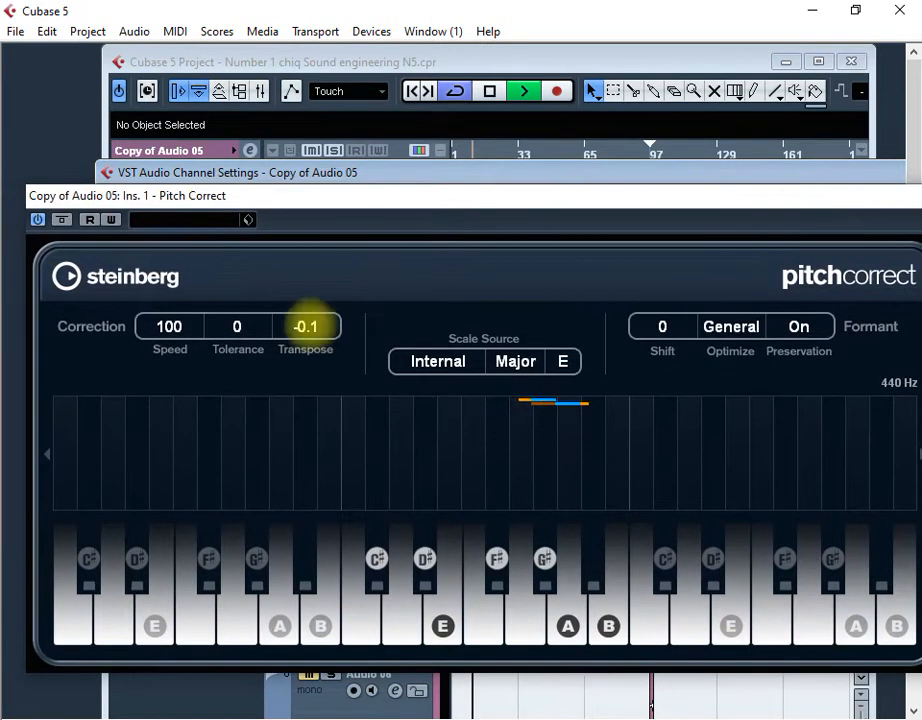
scroll(305, 326, up, 2)
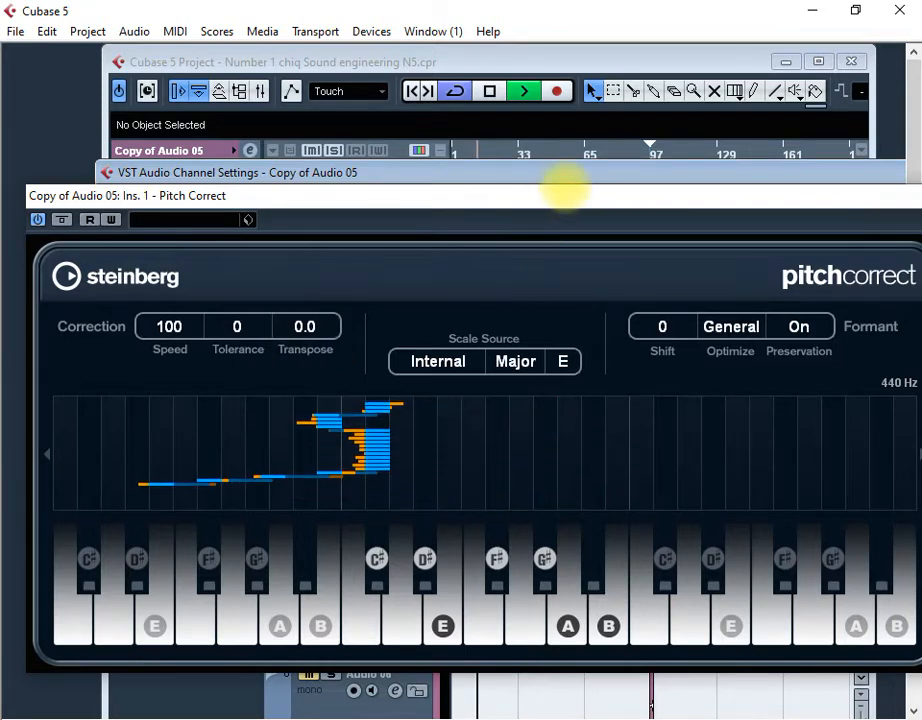
drag(564, 176, 518, 230)
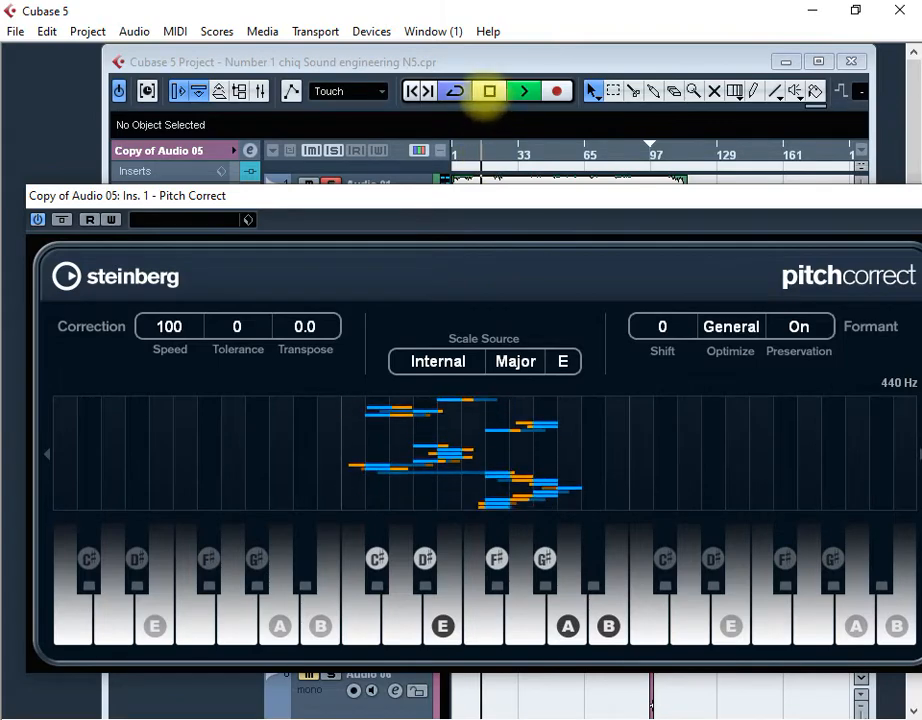
click(489, 91)
Switch off Pitch Correct on track 2 and listen to the uncorrected vocal without track 1 soloed
drag(519, 197, 530, 365)
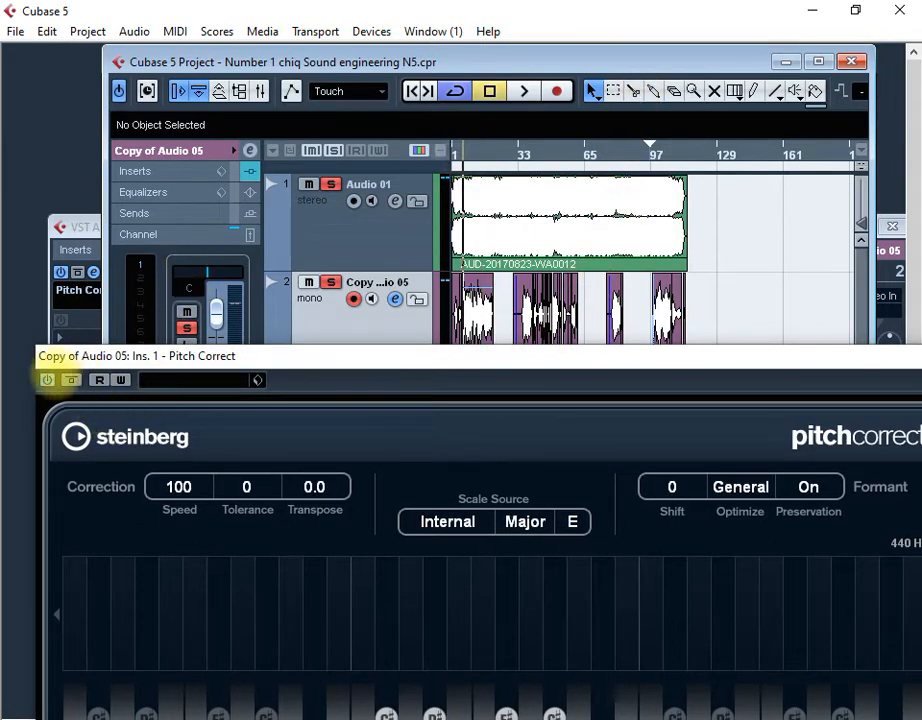
click(47, 380)
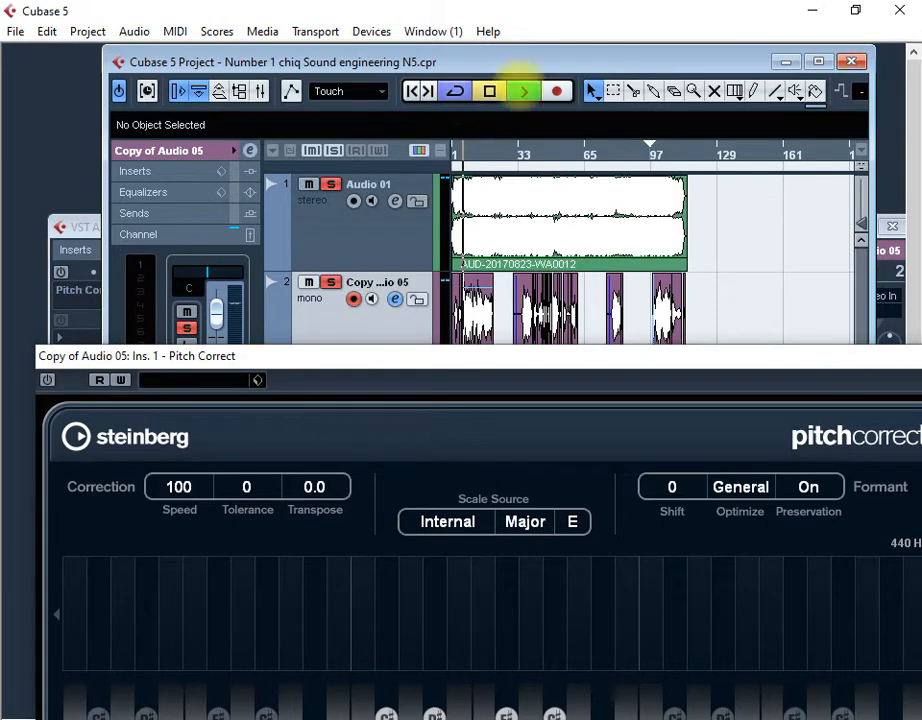
click(522, 91)
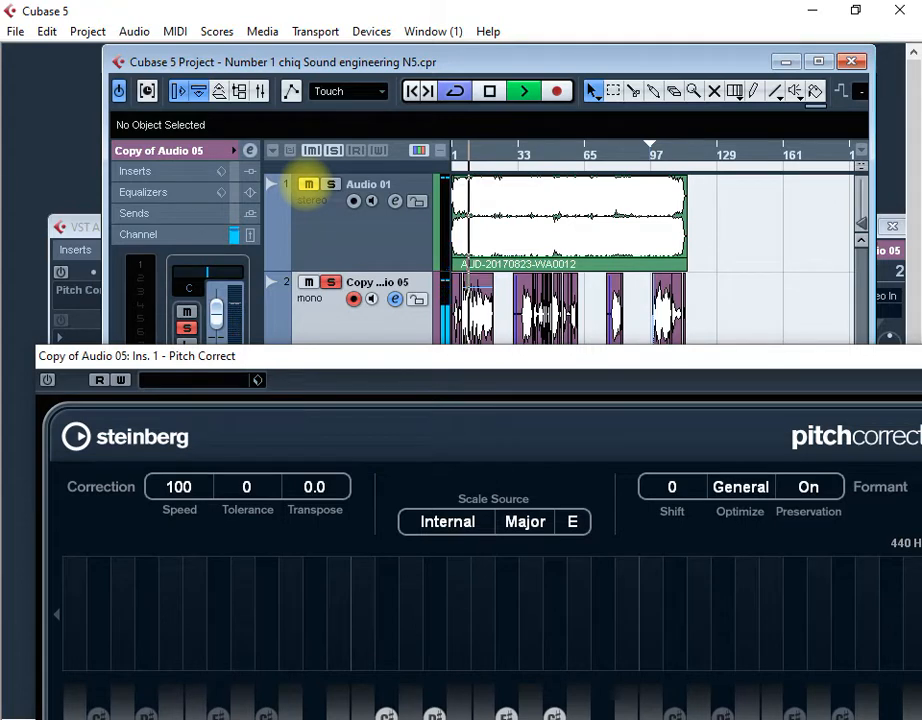
click(489, 92)
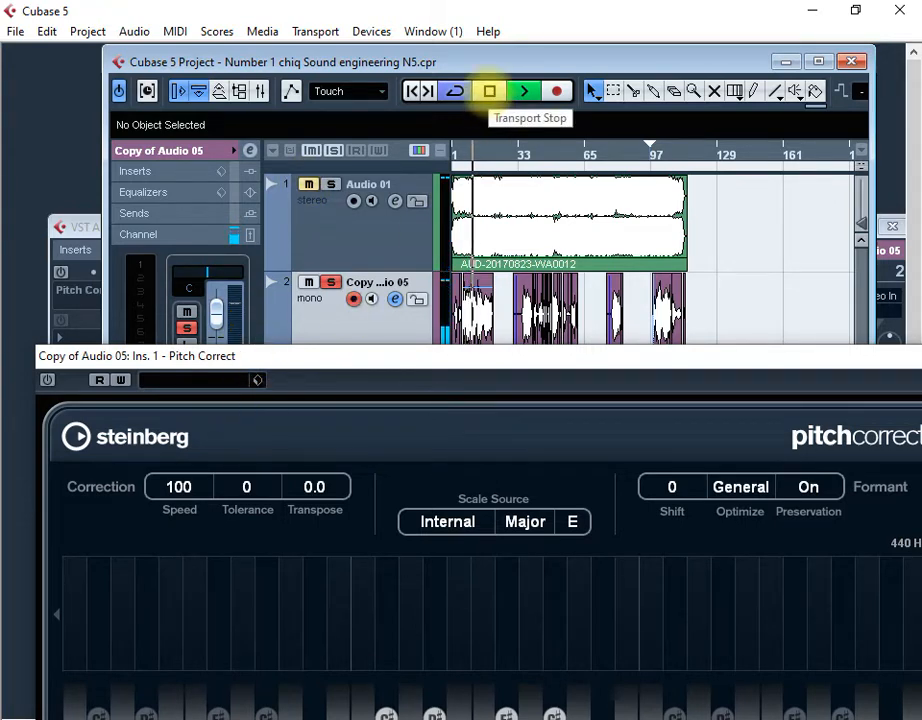
Switch Pitch Correct back on for track 2 and listen to the corrected vocal in short passages
click(489, 91)
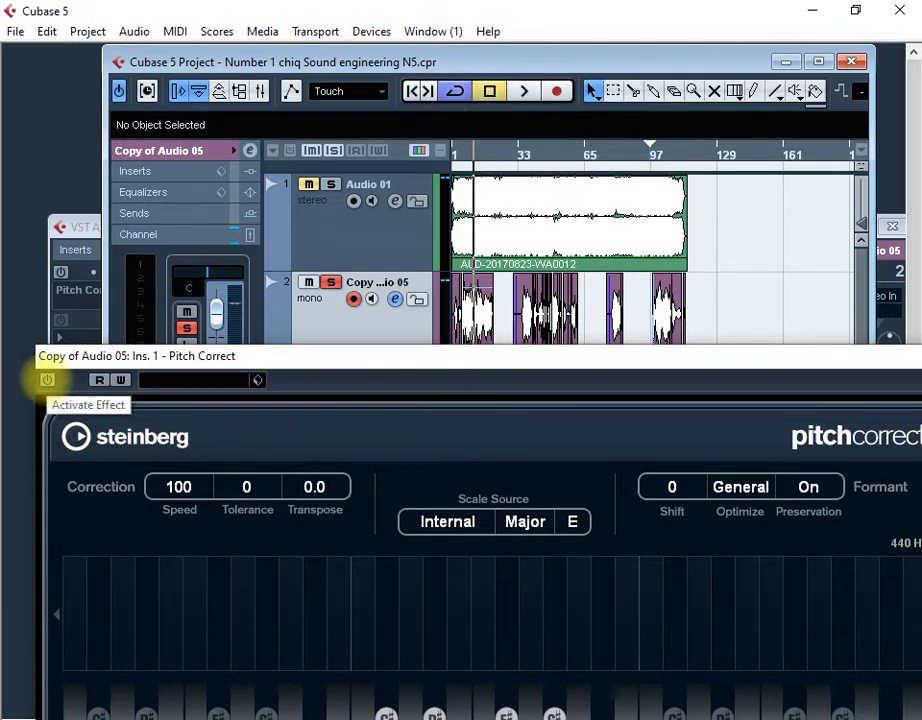
click(47, 379)
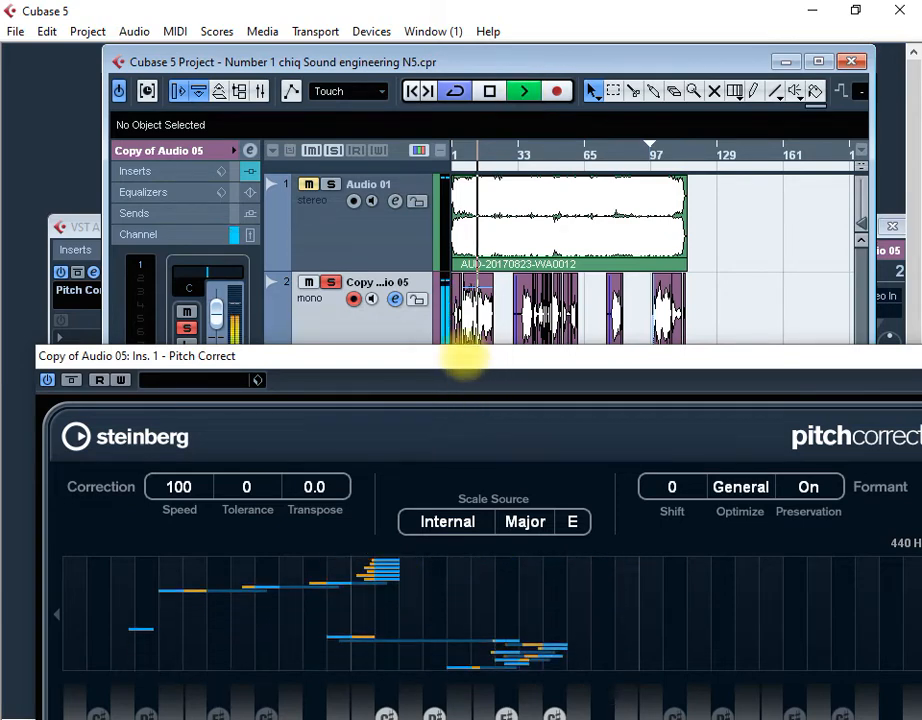
drag(463, 354, 477, 150)
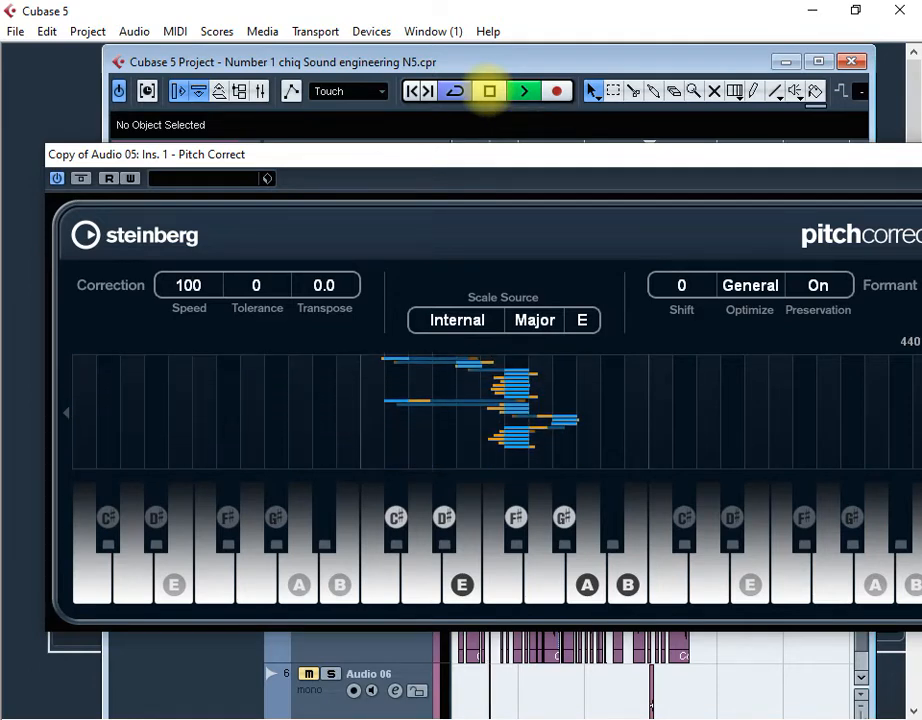
click(489, 91)
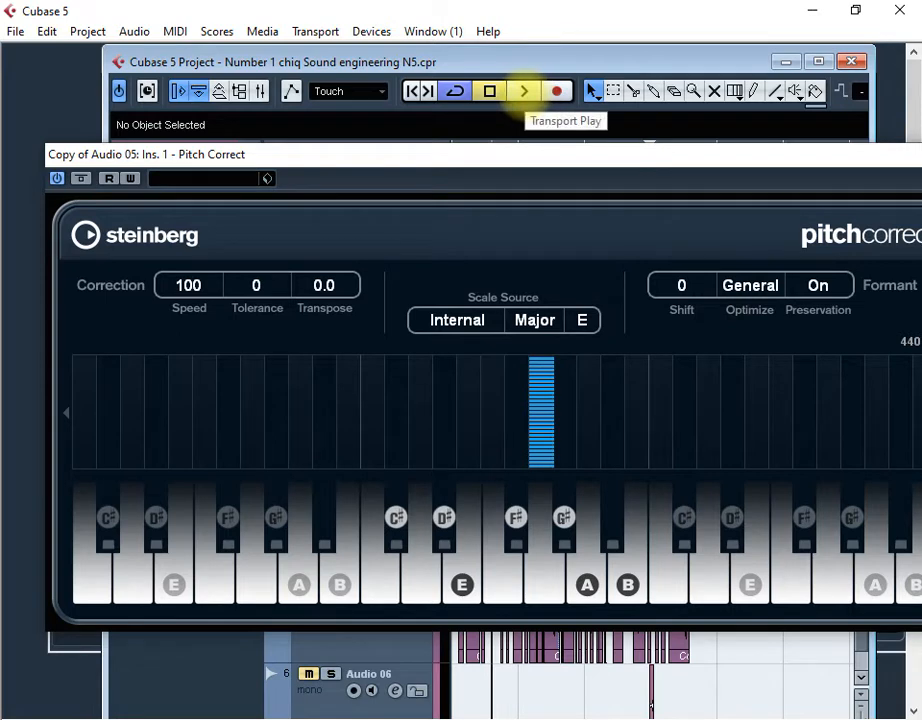
click(492, 94)
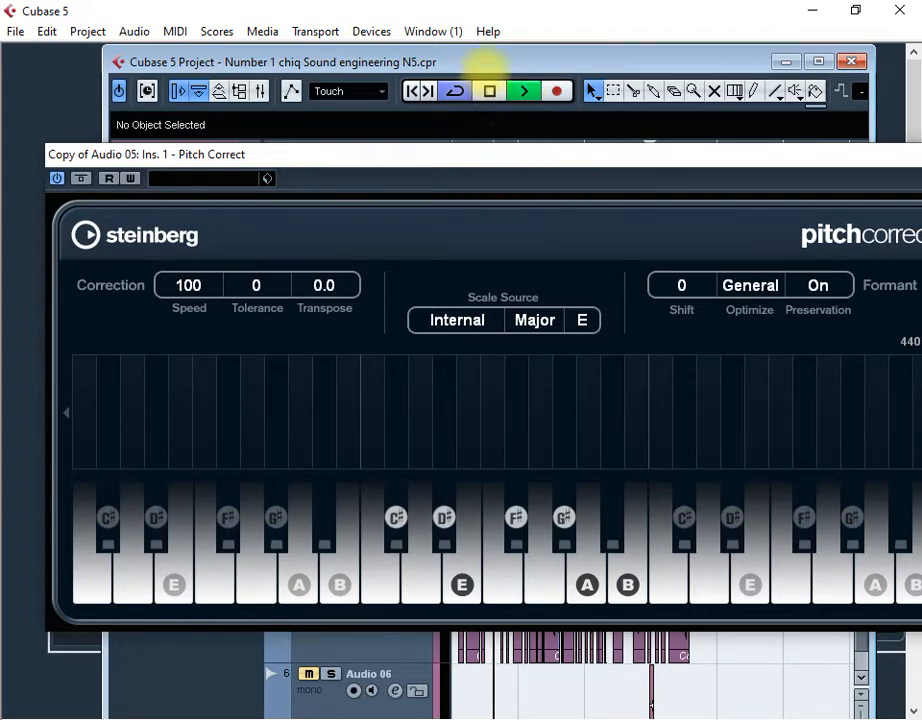
click(489, 91)
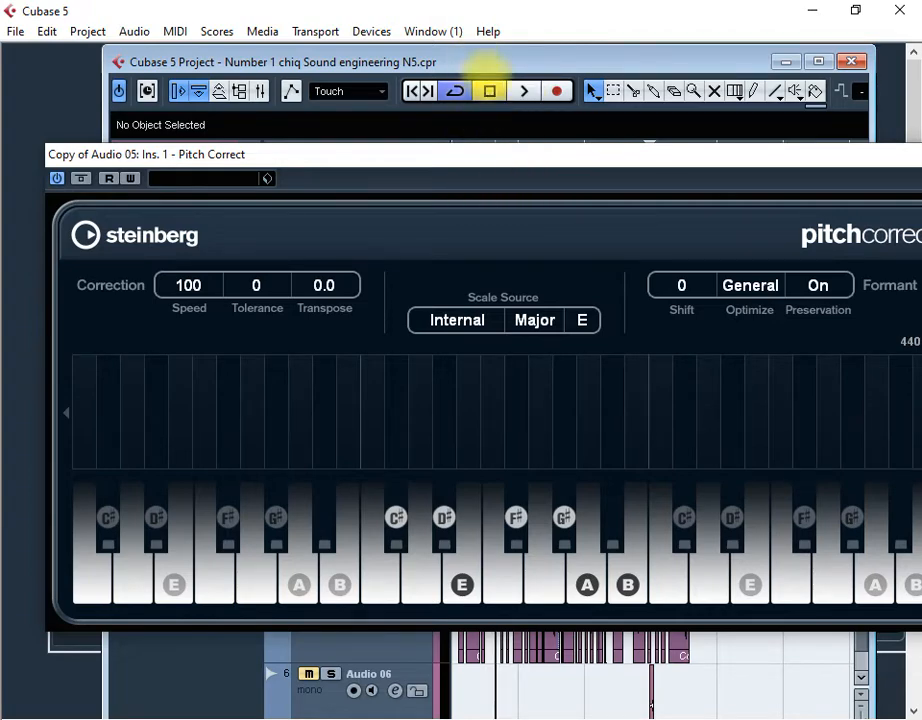
Uncover the track list behind Pitch Correct and play a further passage of the corrected vocal, ending with playback stopped
drag(487, 66, 535, 67)
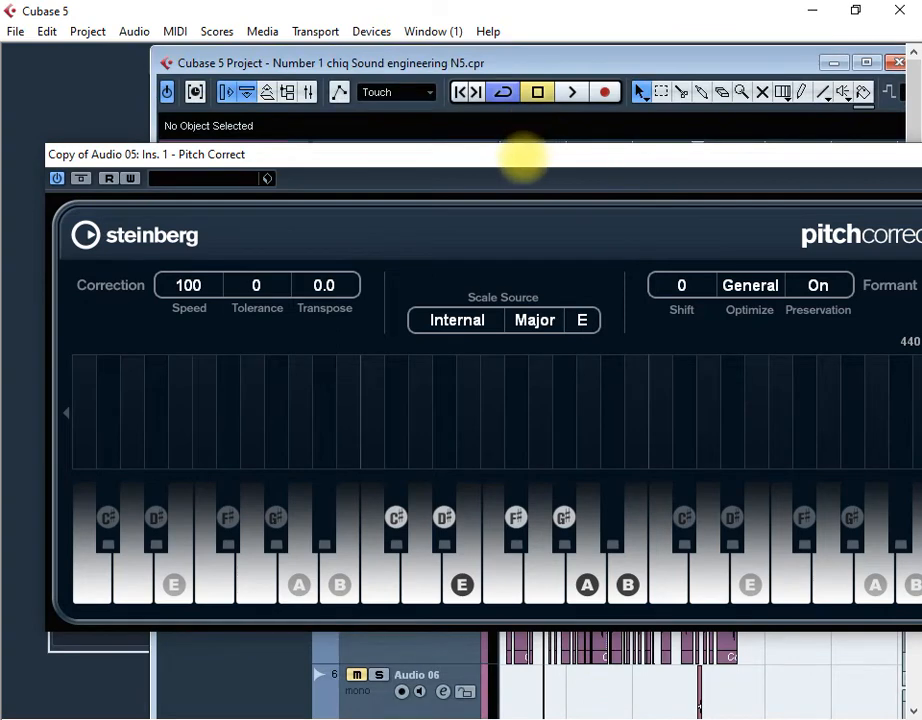
drag(522, 157, 541, 316)
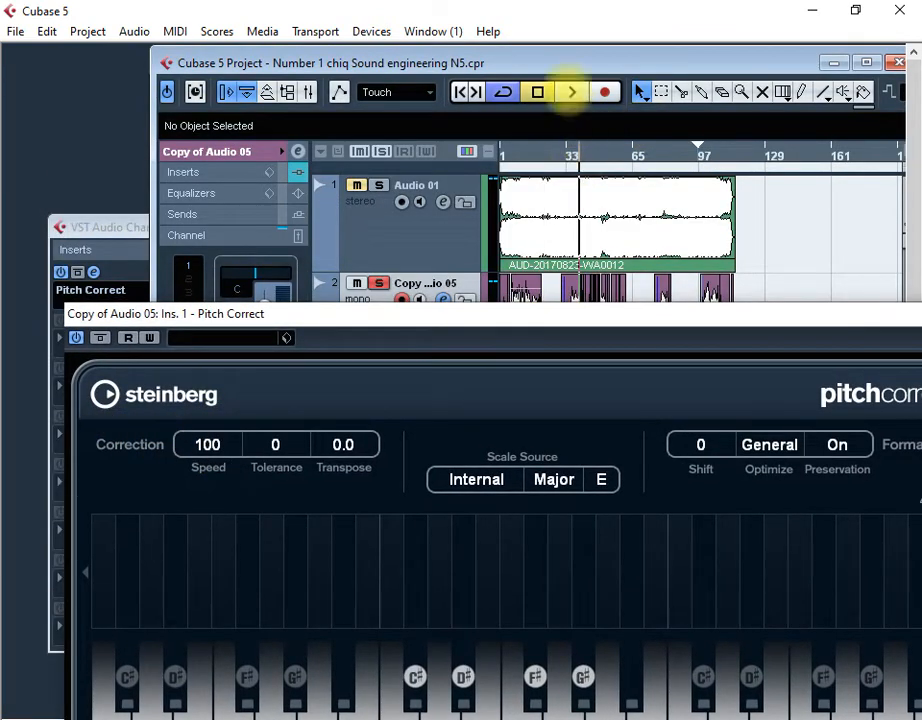
drag(570, 319, 603, 313)
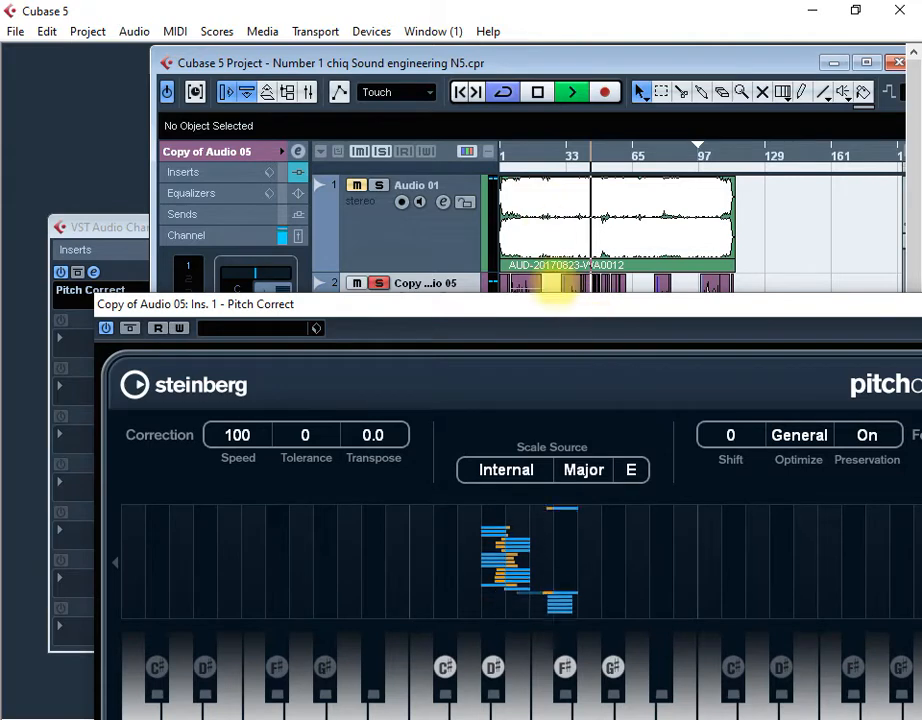
drag(519, 326, 559, 402)
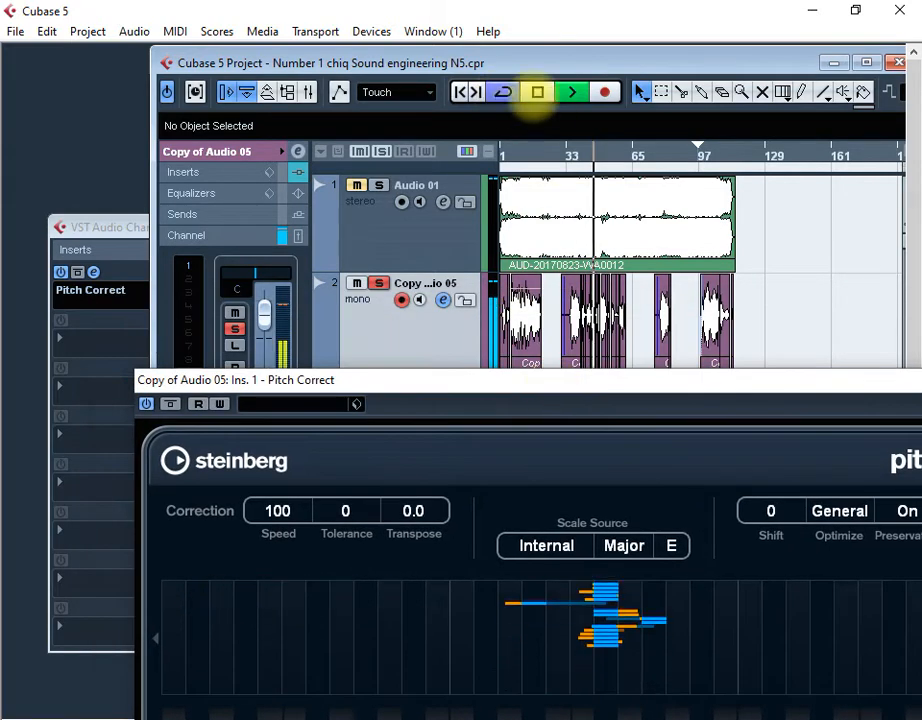
click(537, 92)
Solo track 1 alongside track 2 and play both from the start of the project with Pitch Correct active
drag(391, 376, 338, 584)
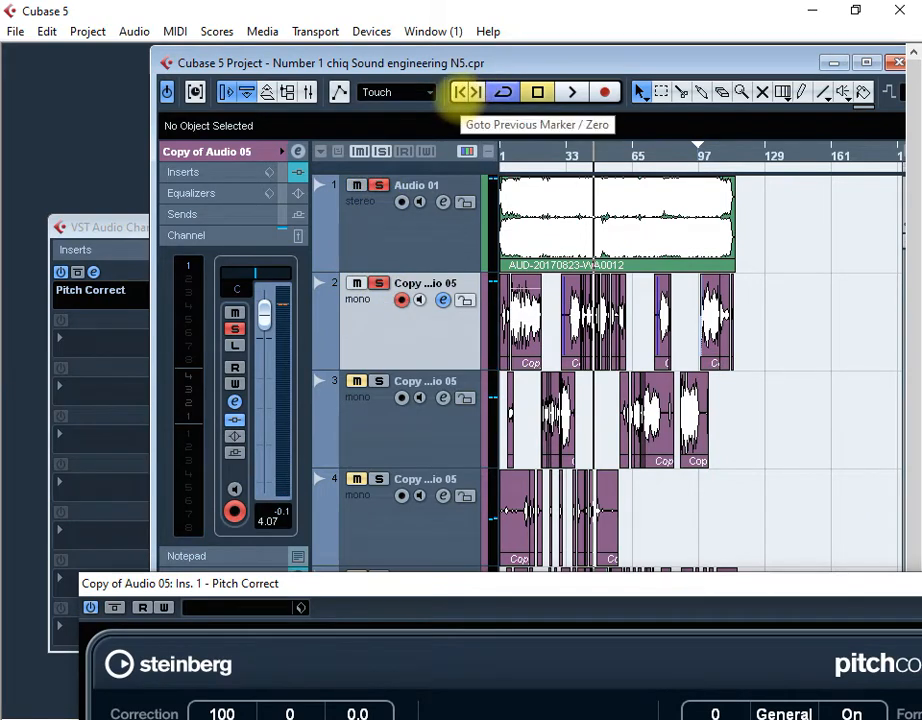
click(466, 91)
scroll(550, 330, down, 1)
scroll(551, 333, up, 1)
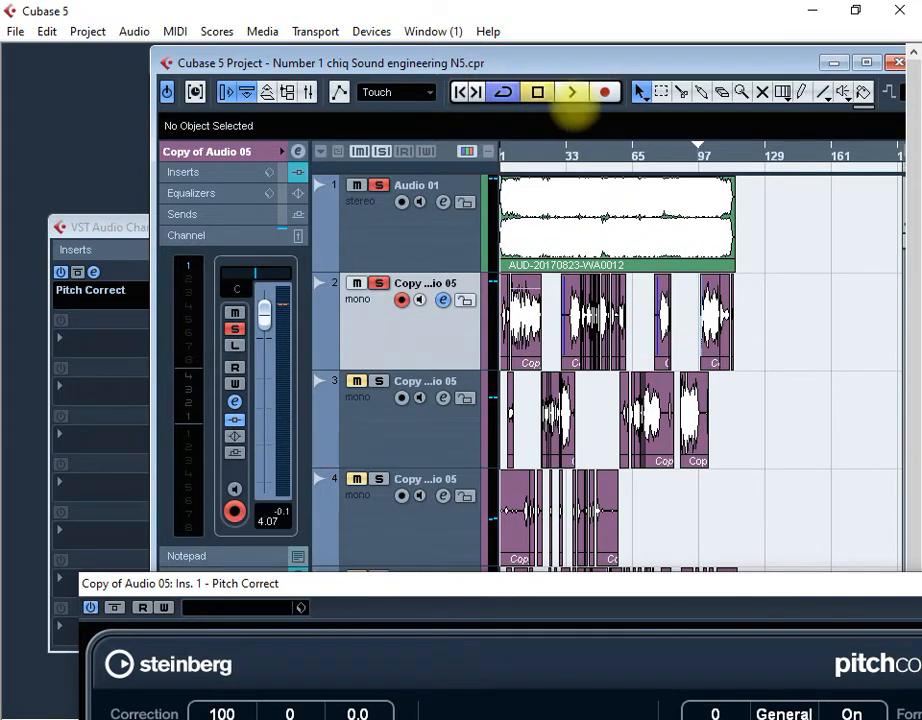
click(570, 92)
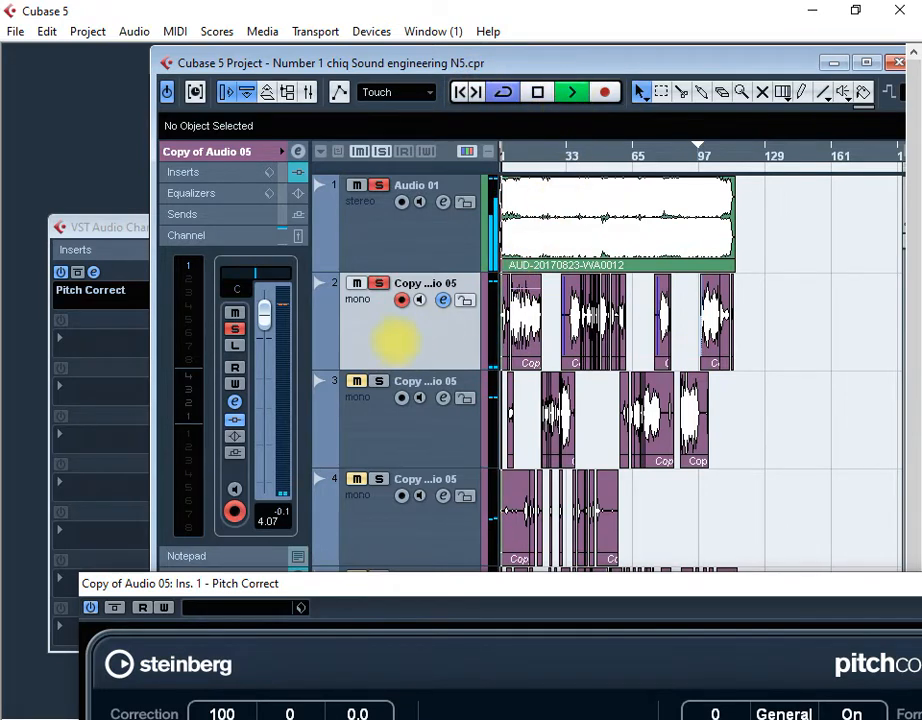
Open track 2's channel settings and check the track levels in the mixer during playback, then close the mixer
click(443, 300)
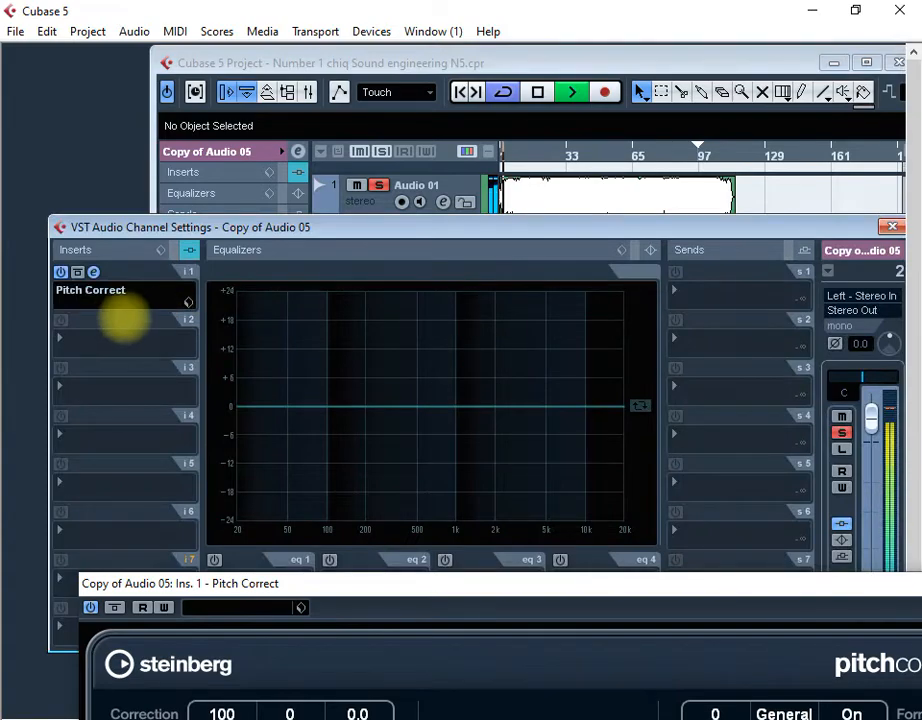
drag(298, 233, 303, 326)
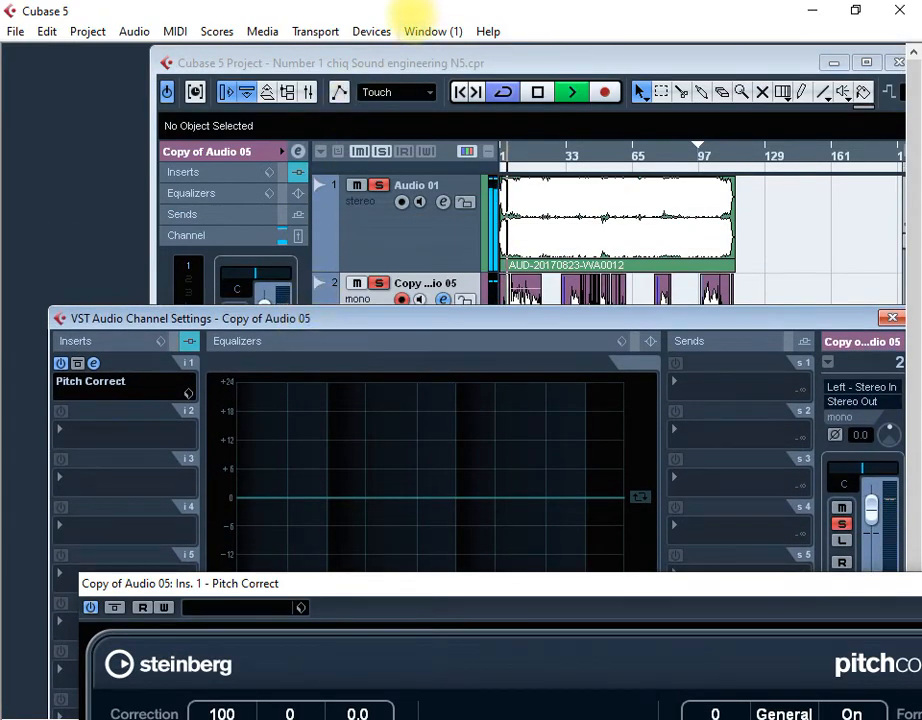
click(372, 31)
click(391, 136)
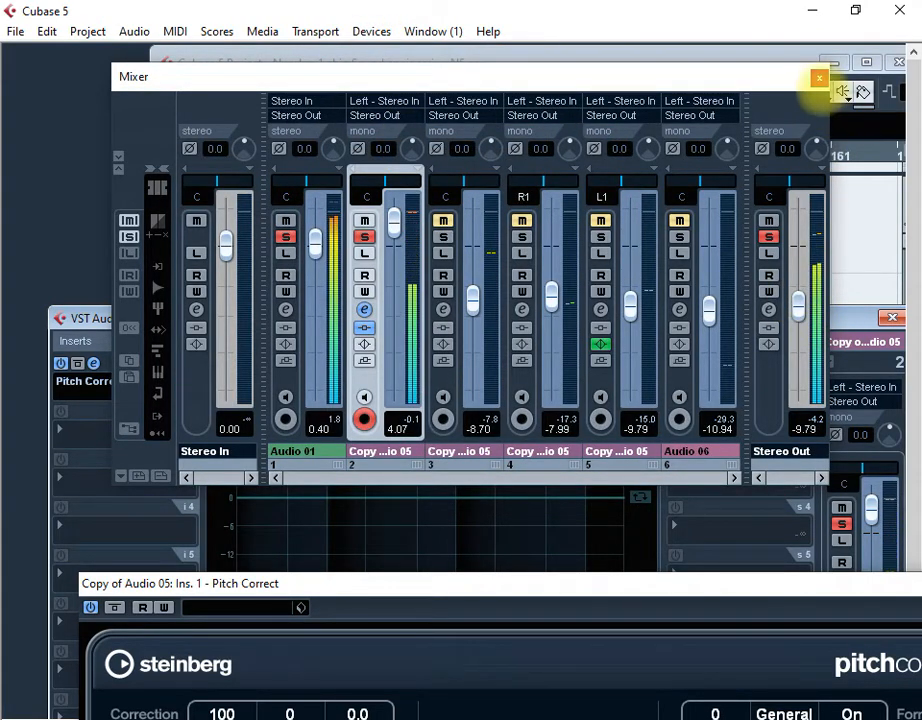
click(819, 77)
Raise track 2's volume to 4.98 and listen to the corrected vocal together with track 1
drag(578, 318, 585, 391)
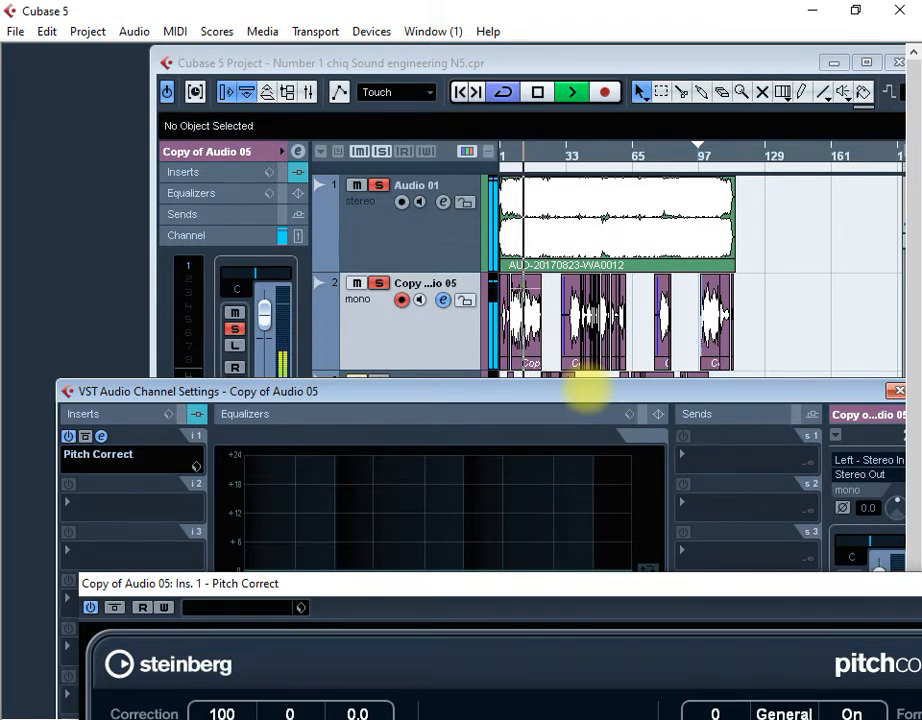
drag(302, 387, 298, 458)
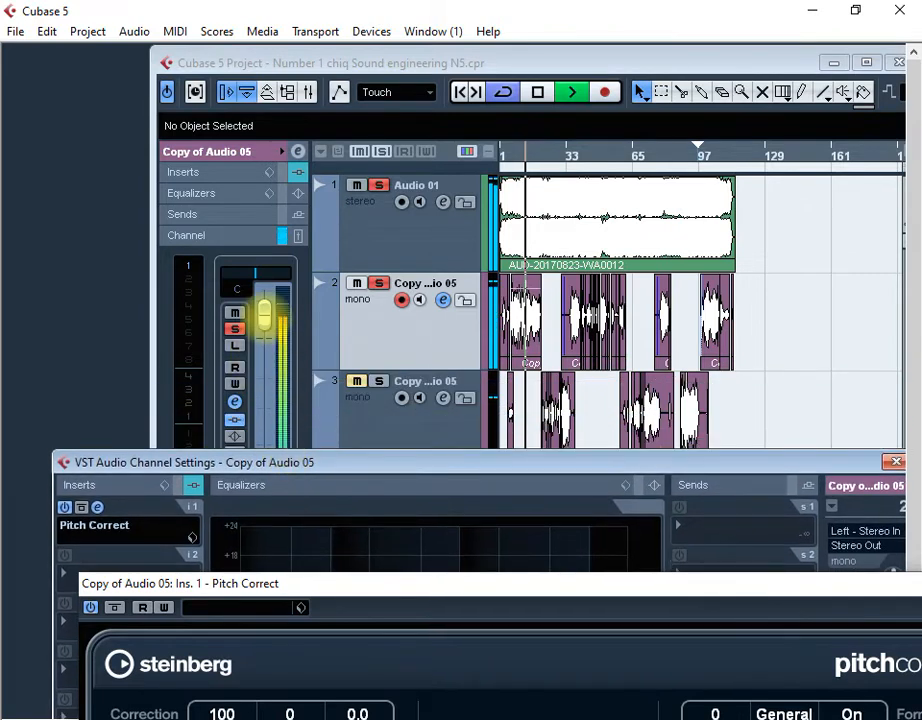
click(538, 92)
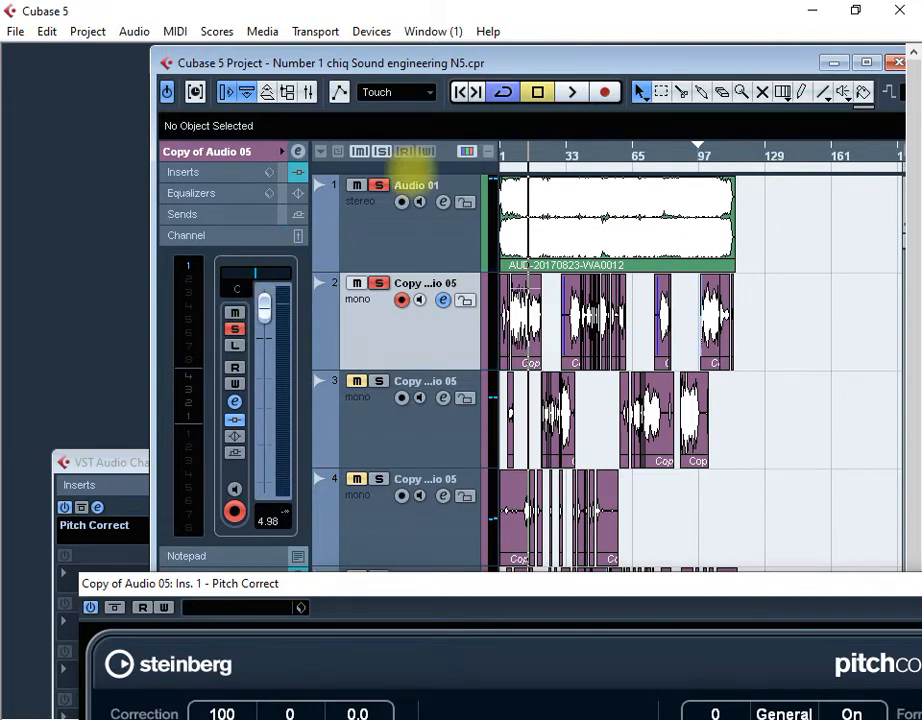
click(571, 92)
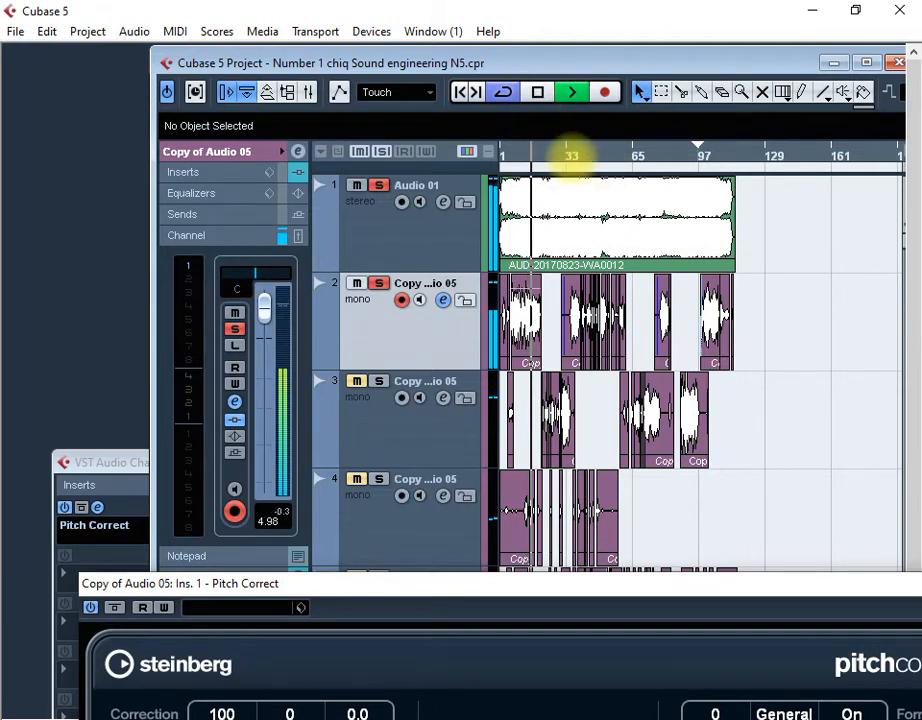
click(513, 155)
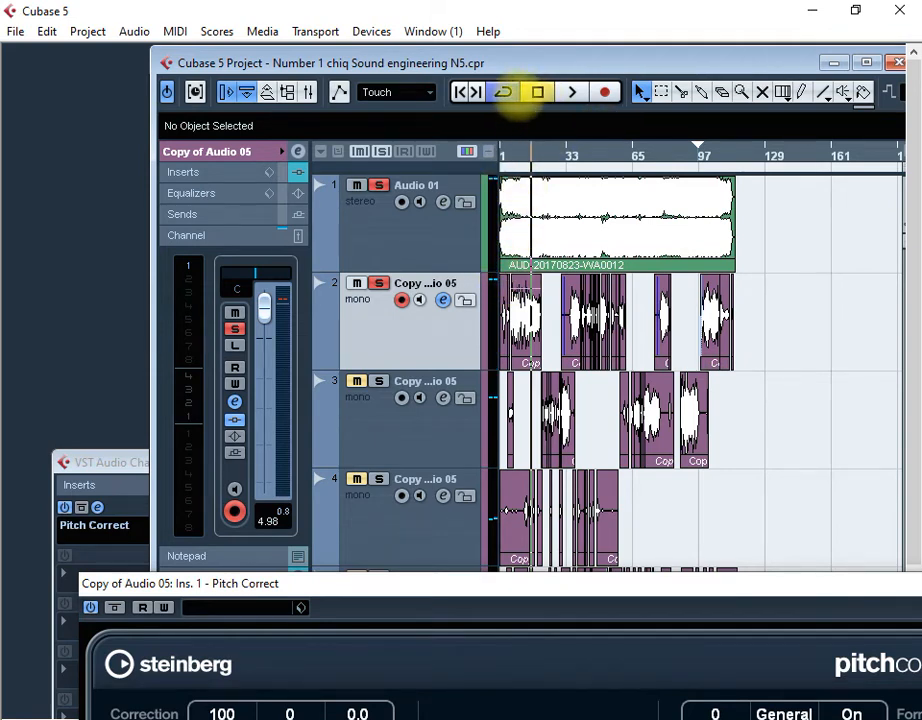
click(504, 92)
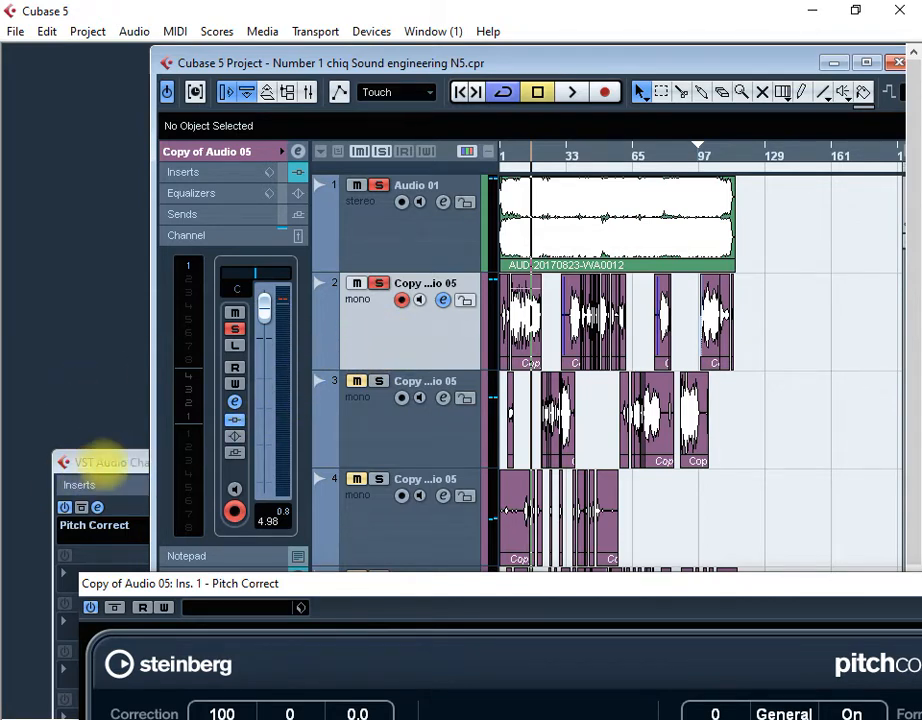
Switch to the PowerPoint slide show to review the processes involved in mixing with a DAW, and return to Cubase
drag(120, 462, 126, 248)
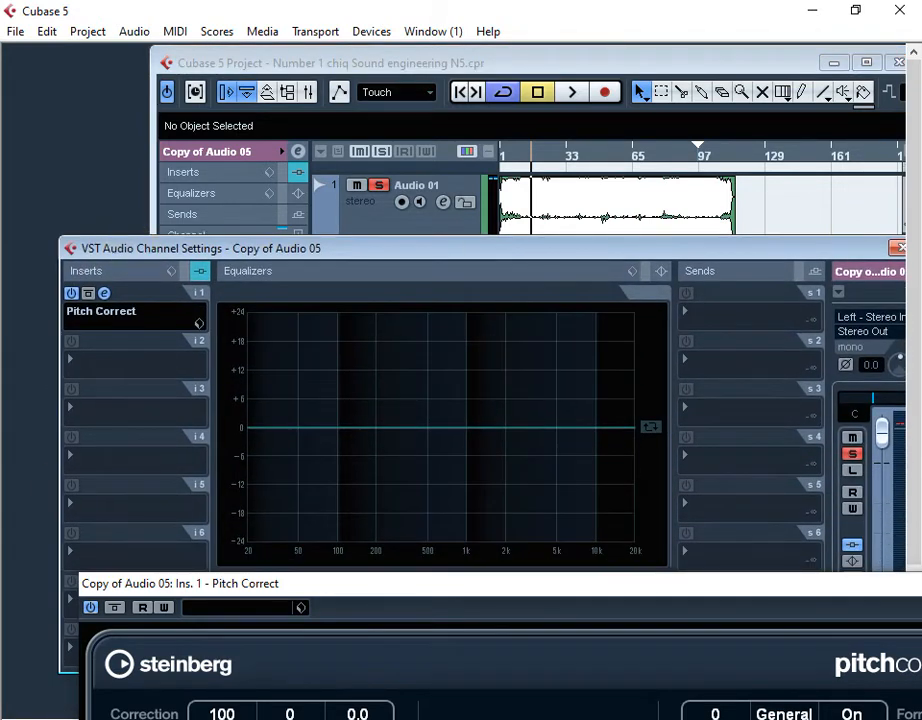
mouse_move(854, 473)
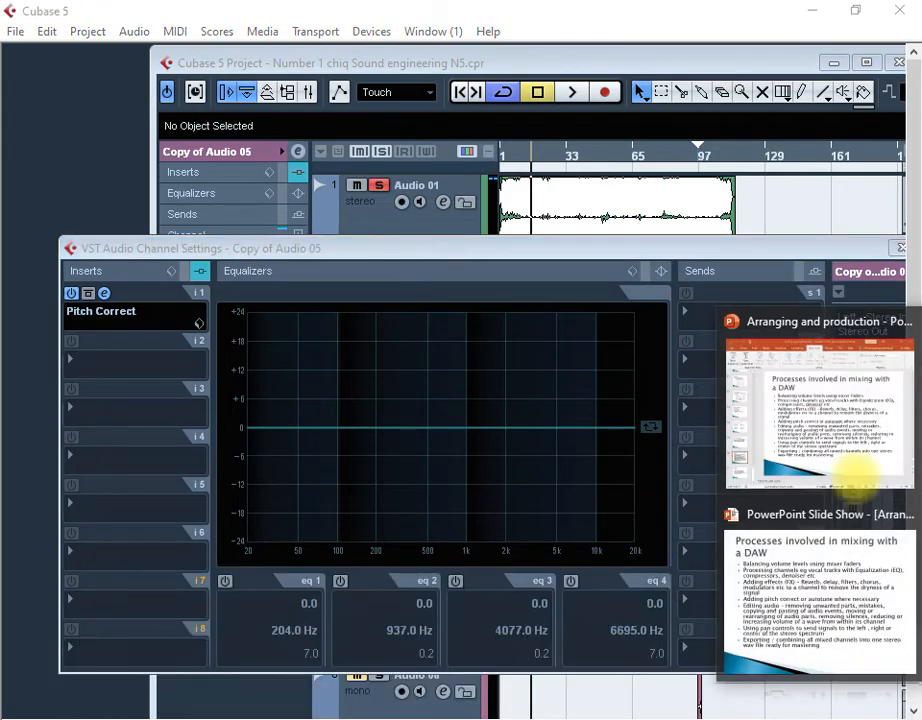
click(813, 590)
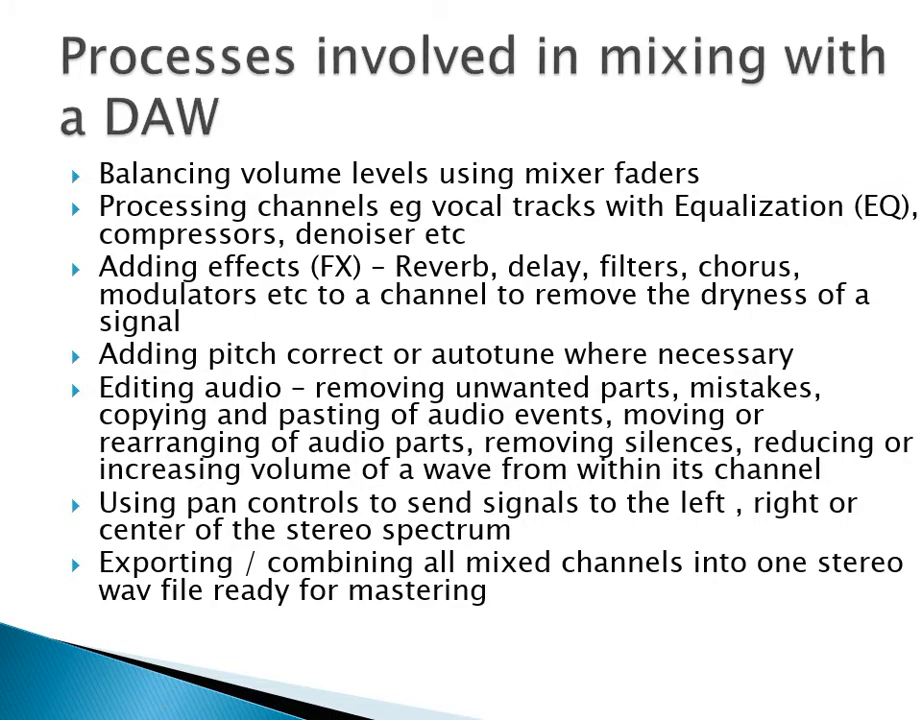
key(alt+Tab)
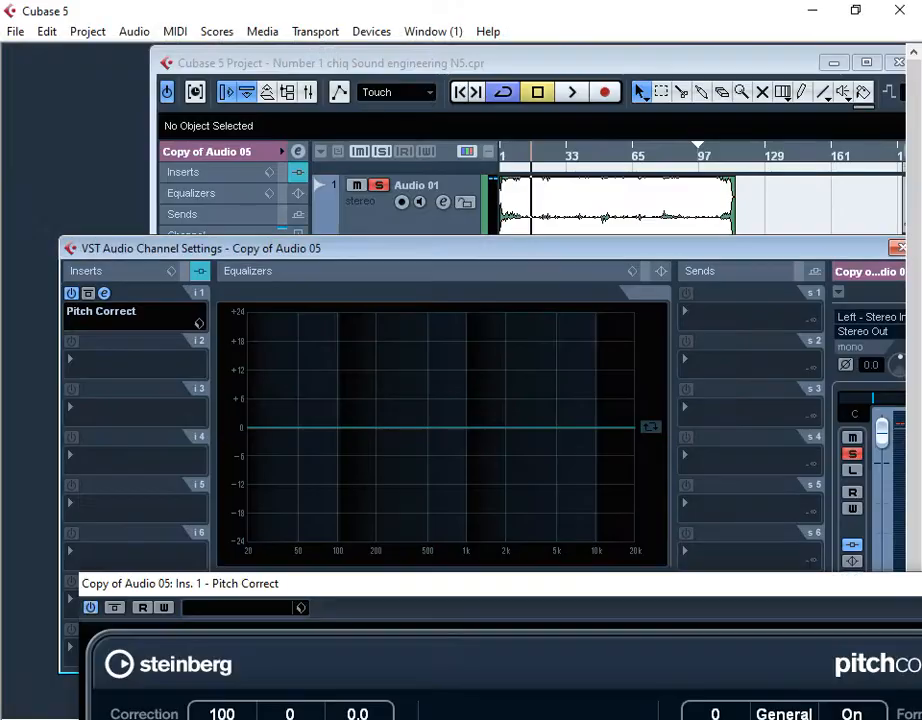
Return the project position to the start and reopen track 2's channel settings with the equalizer section fully in view
click(440, 62)
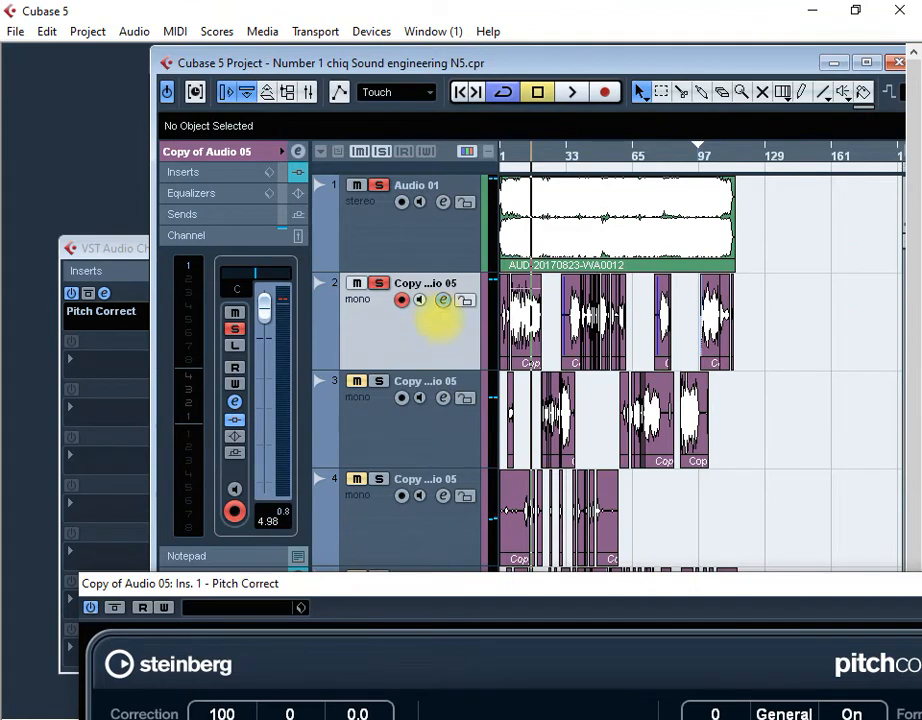
click(462, 91)
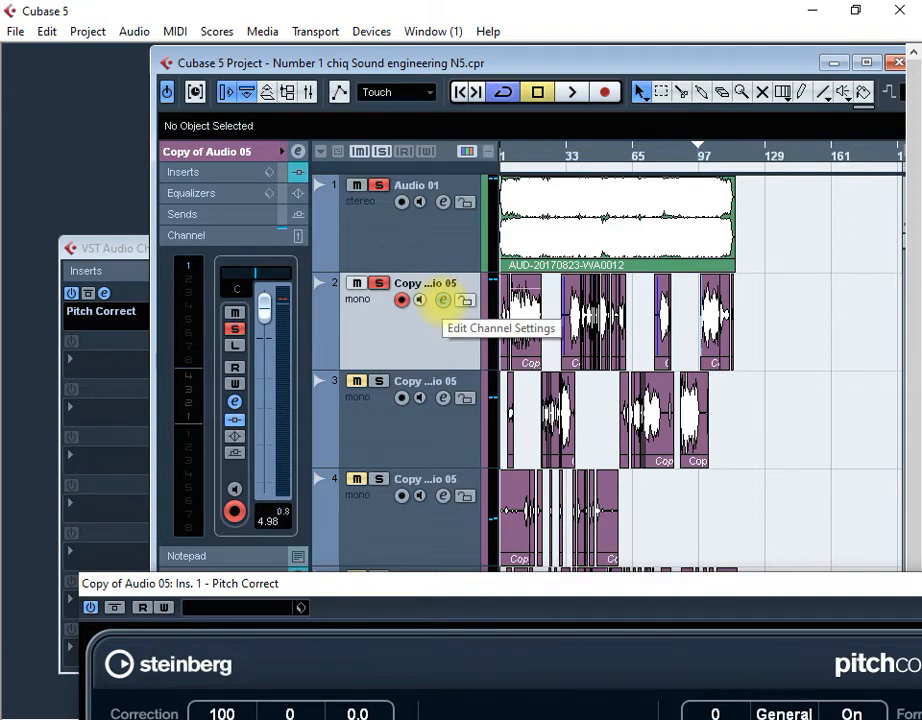
click(442, 300)
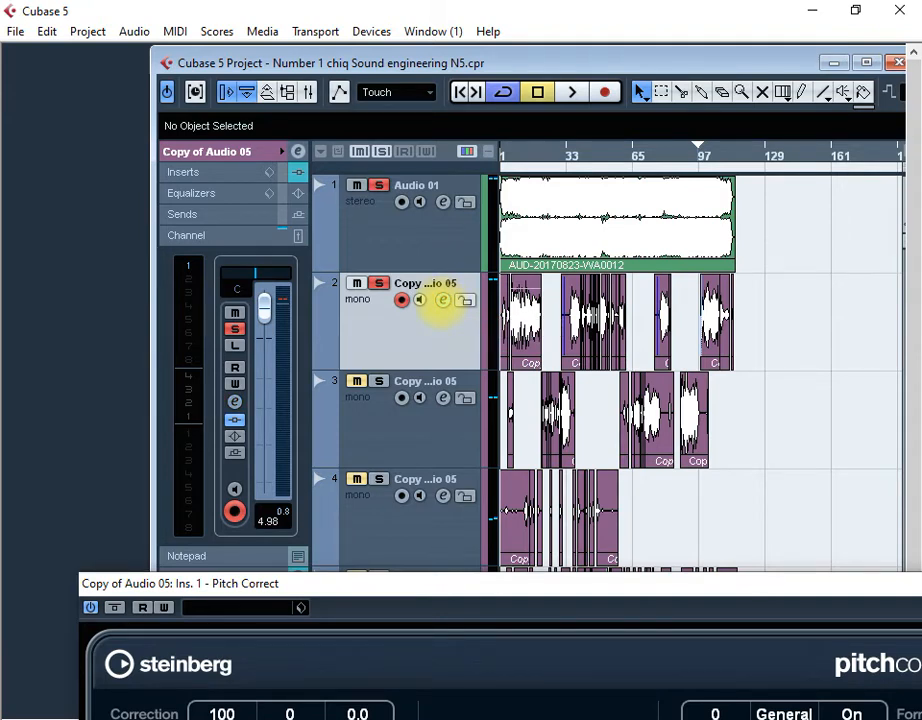
click(442, 300)
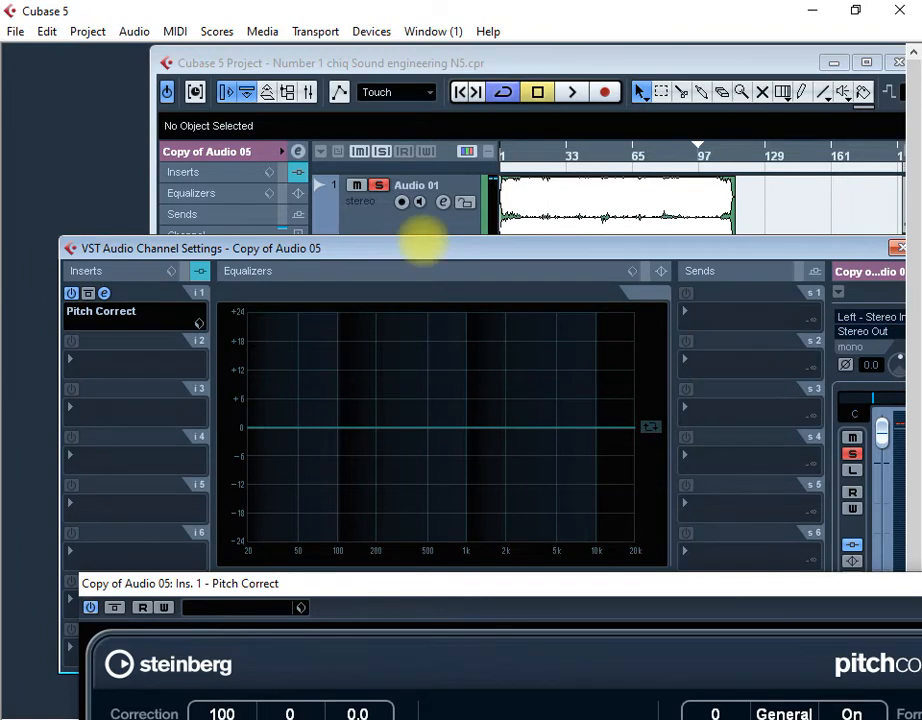
drag(422, 243, 407, 95)
Switch on all four equalizer bands for track 2 and reposition the channel settings and Pitch Correct windows
click(213, 430)
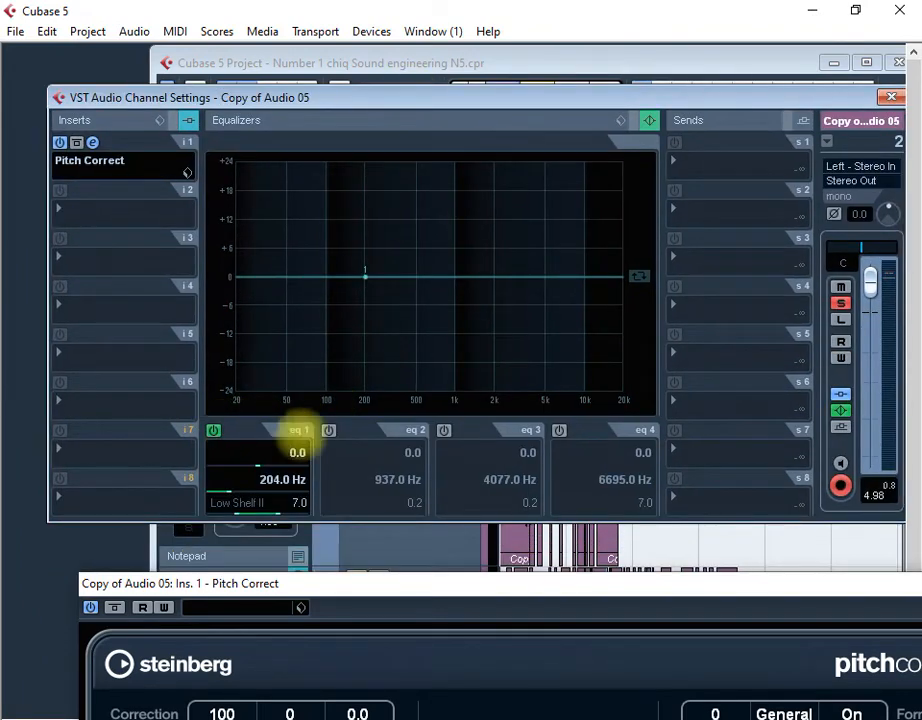
click(329, 430)
click(444, 430)
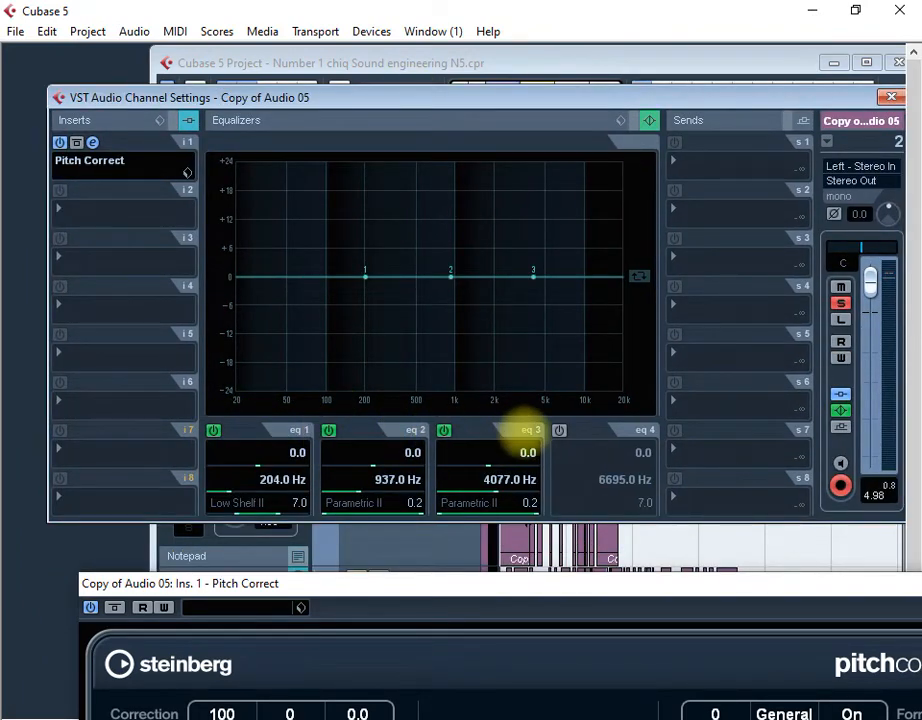
click(559, 430)
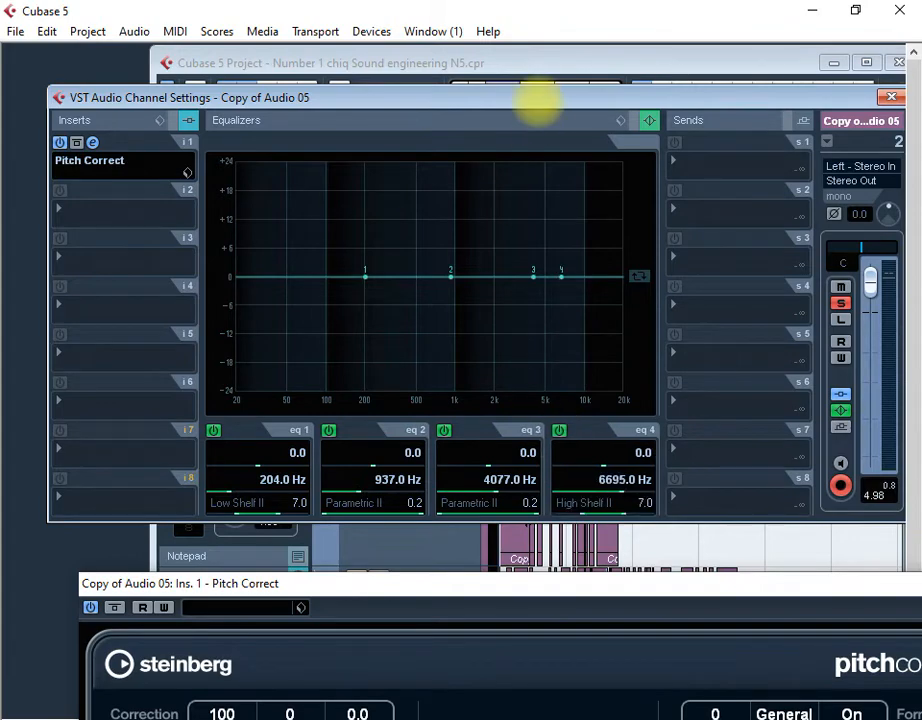
drag(537, 102, 575, 171)
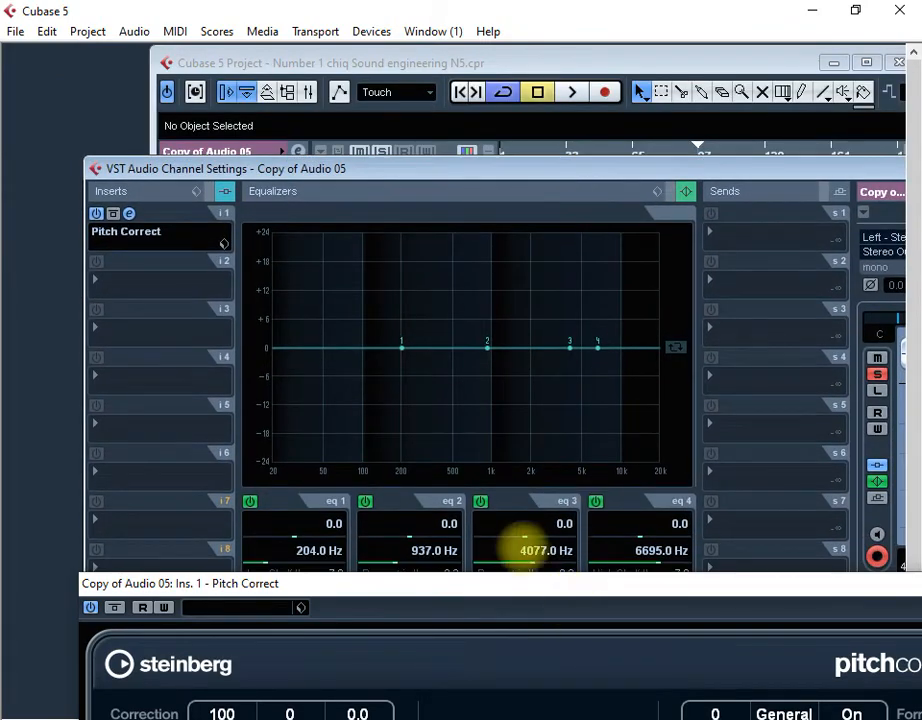
drag(457, 587, 293, 453)
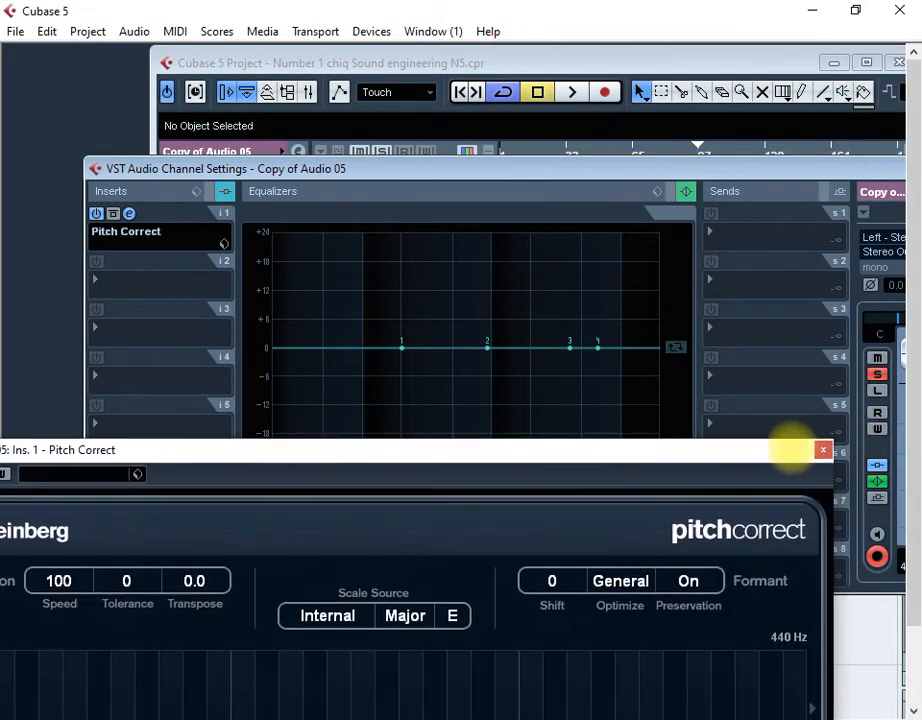
Close the Pitch Correct window and reposition track 2's channel settings so the equalizer curve and the project's transport are both visible
click(821, 450)
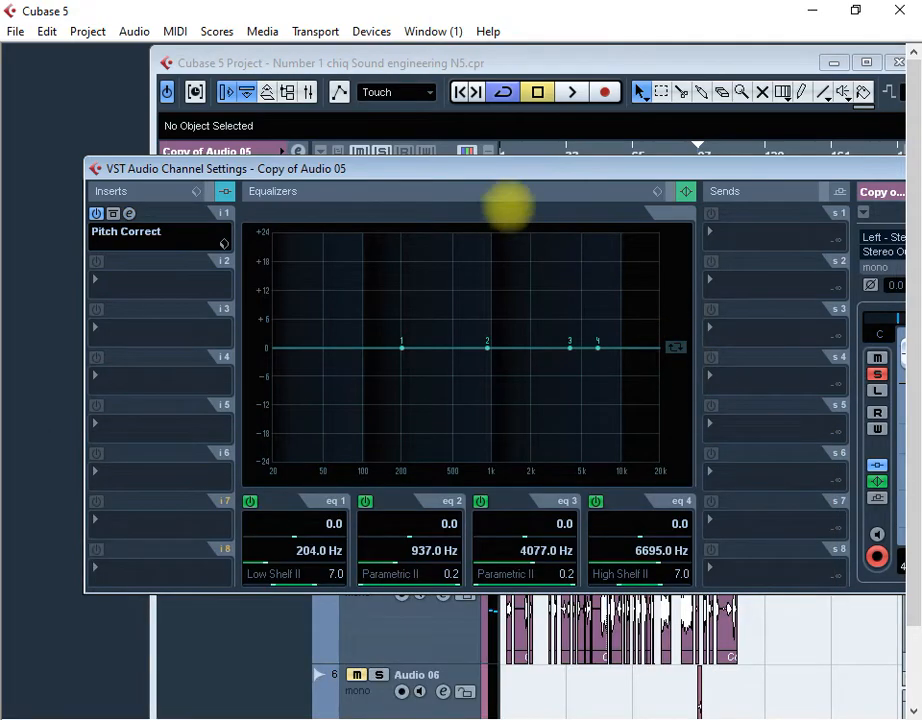
drag(498, 169, 528, 408)
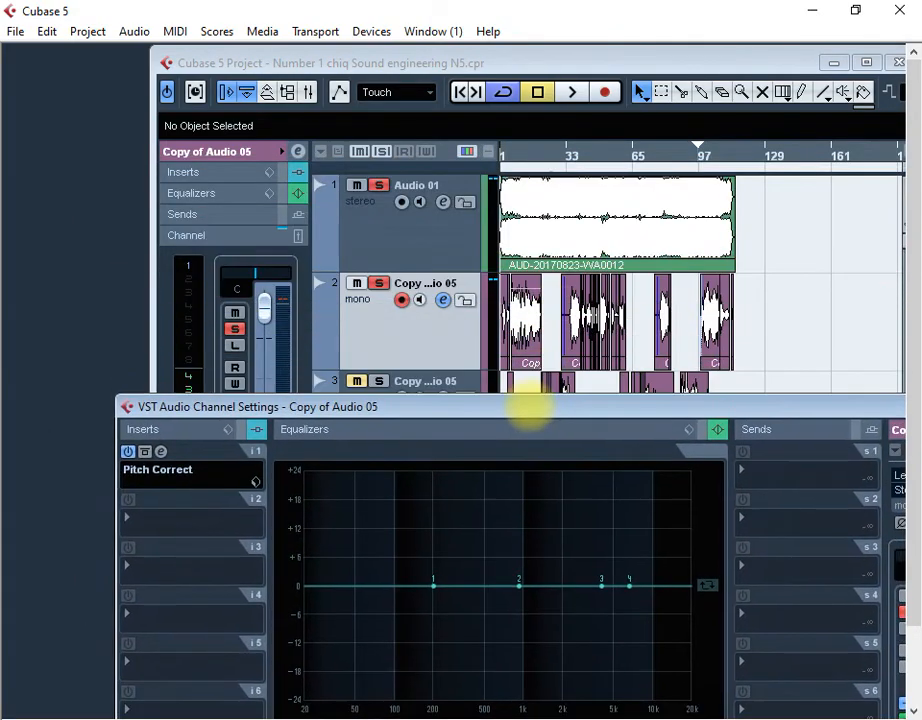
click(465, 92)
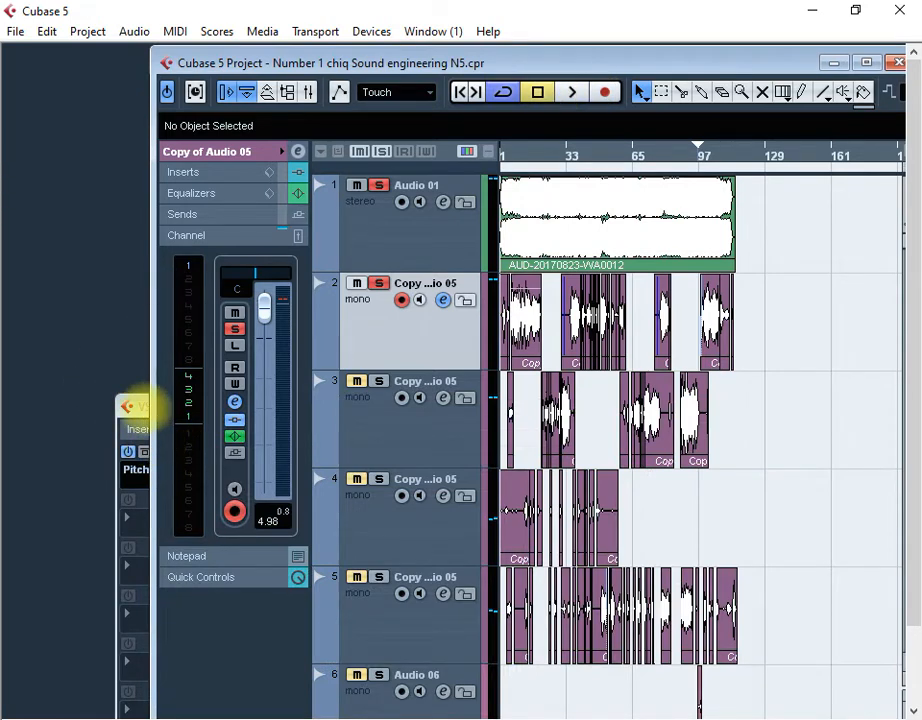
click(137, 405)
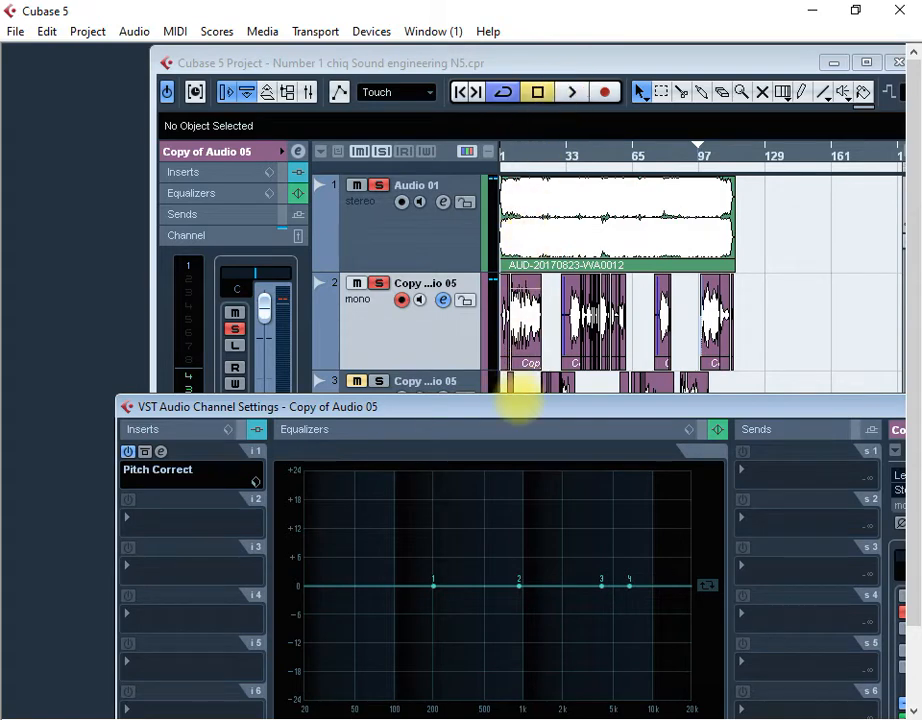
drag(519, 403, 505, 356)
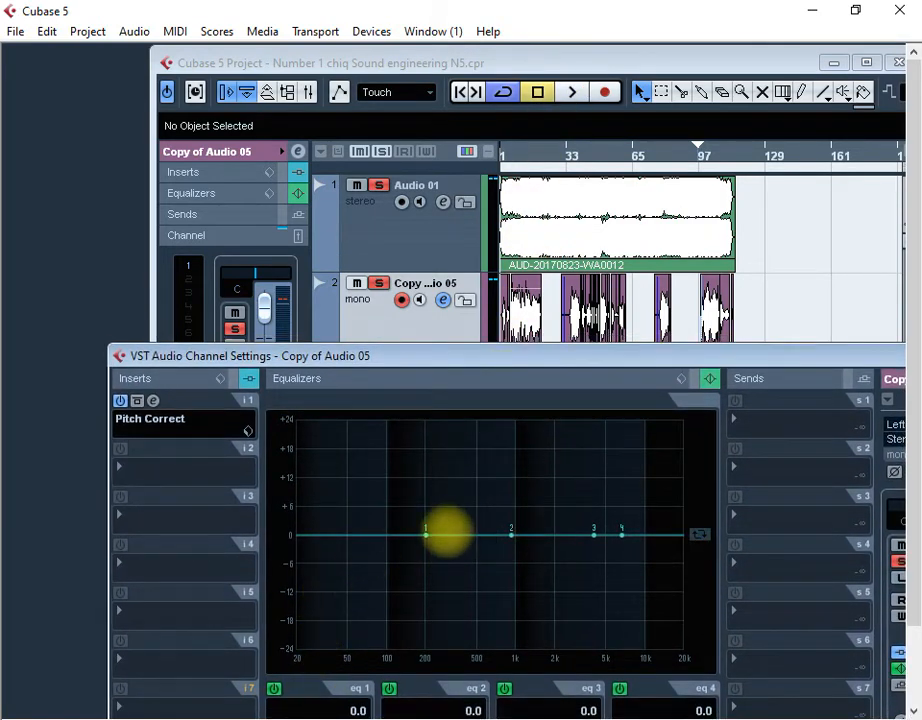
Shape track 2's equalizer with band 1 at -21.6, band 2 at -4.2, band 3 at 2.2 and band 4 at 5.2
drag(425, 535, 461, 645)
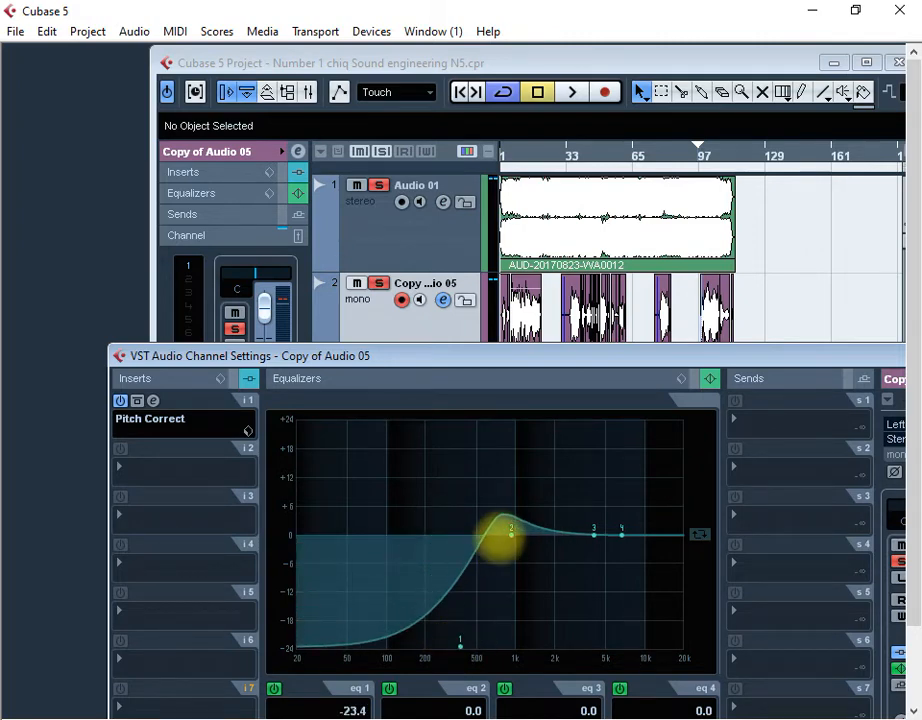
drag(508, 536, 437, 548)
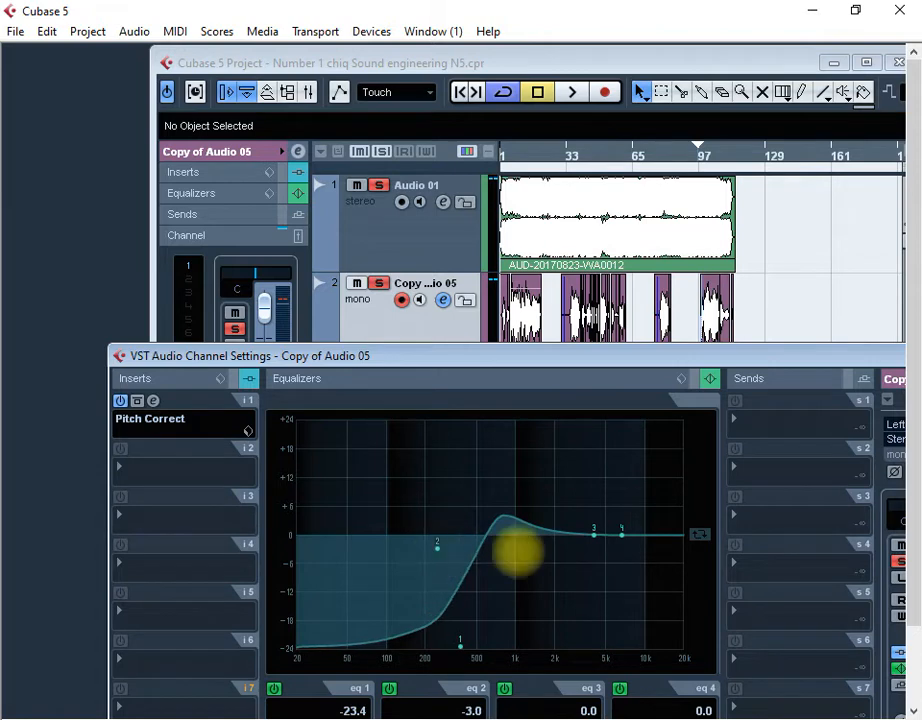
drag(594, 535, 377, 505)
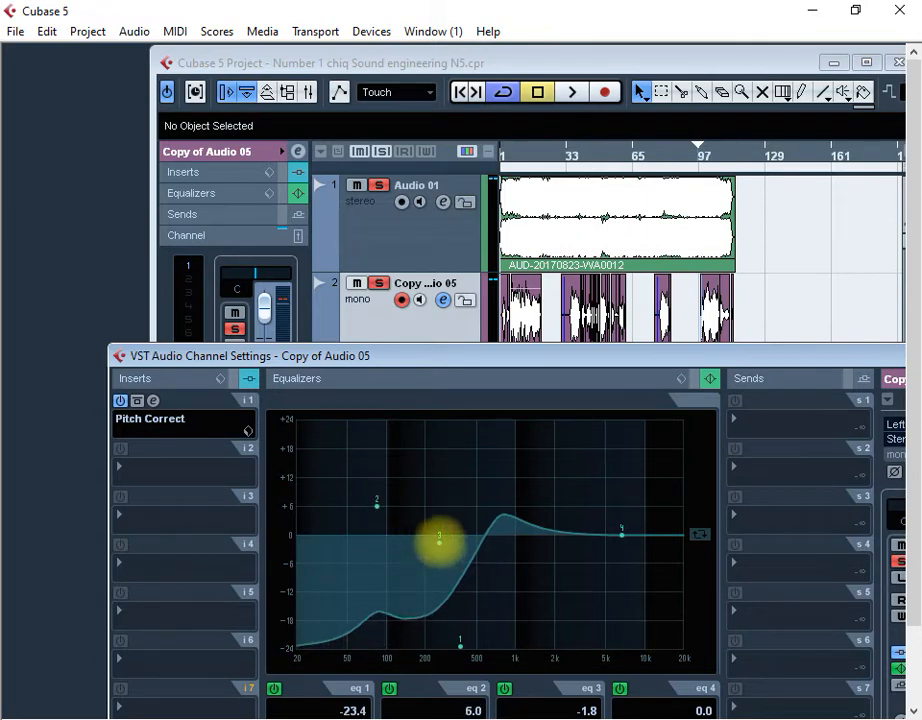
drag(439, 538, 406, 523)
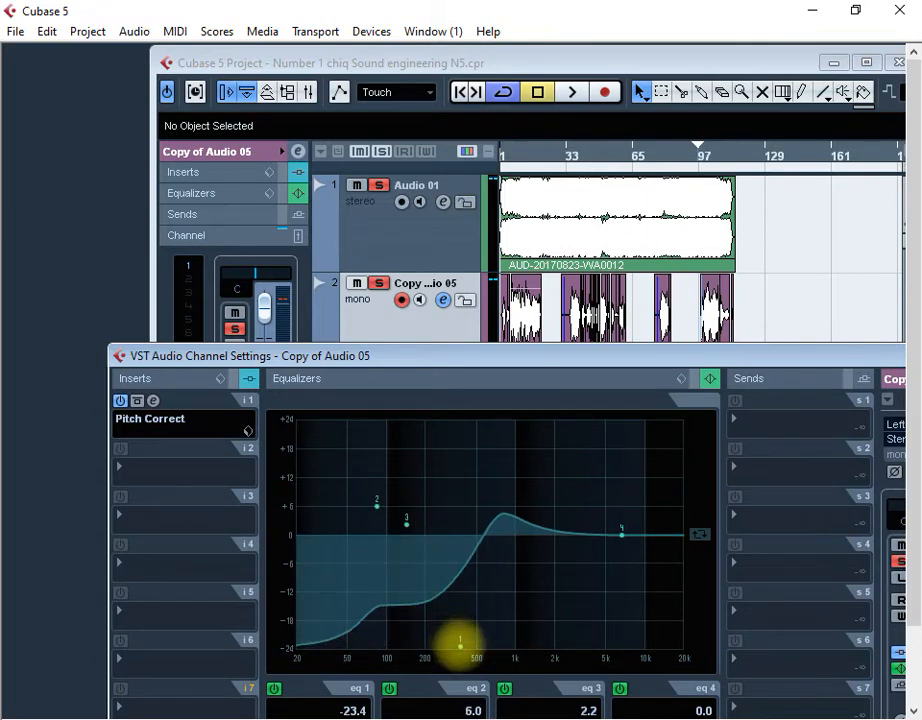
drag(460, 646, 438, 635)
drag(621, 534, 605, 511)
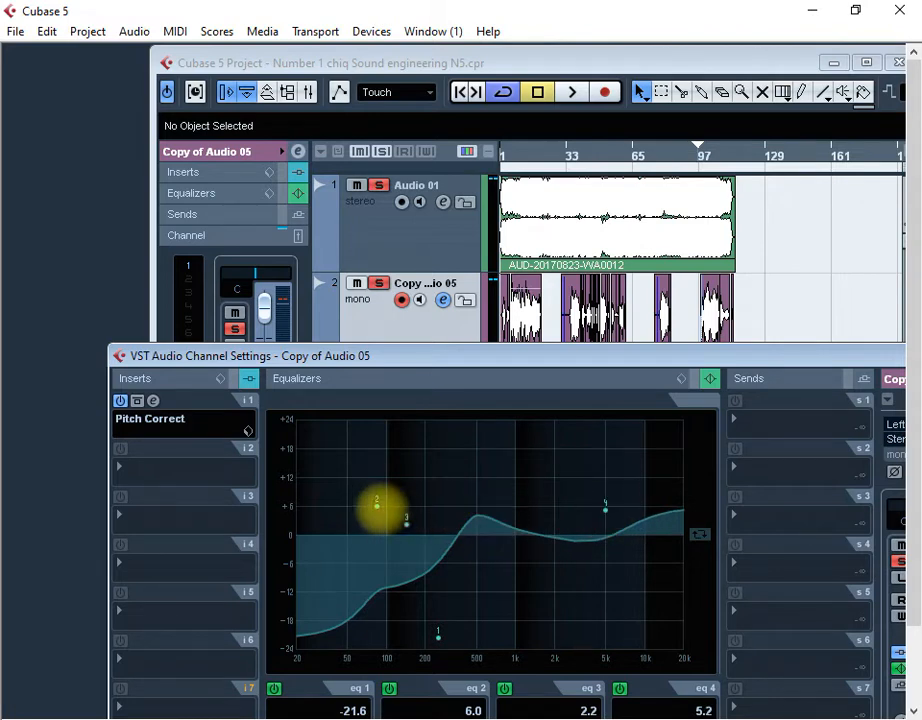
drag(376, 506, 455, 553)
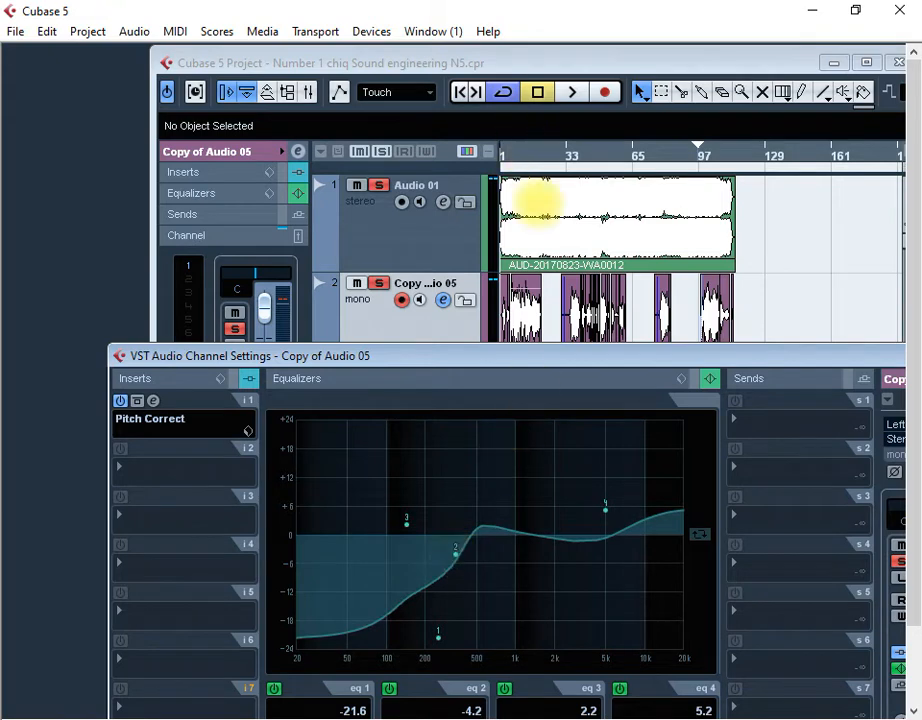
Play the project from near the start to hear the equalized vocal with track 1, and stop playback
click(509, 152)
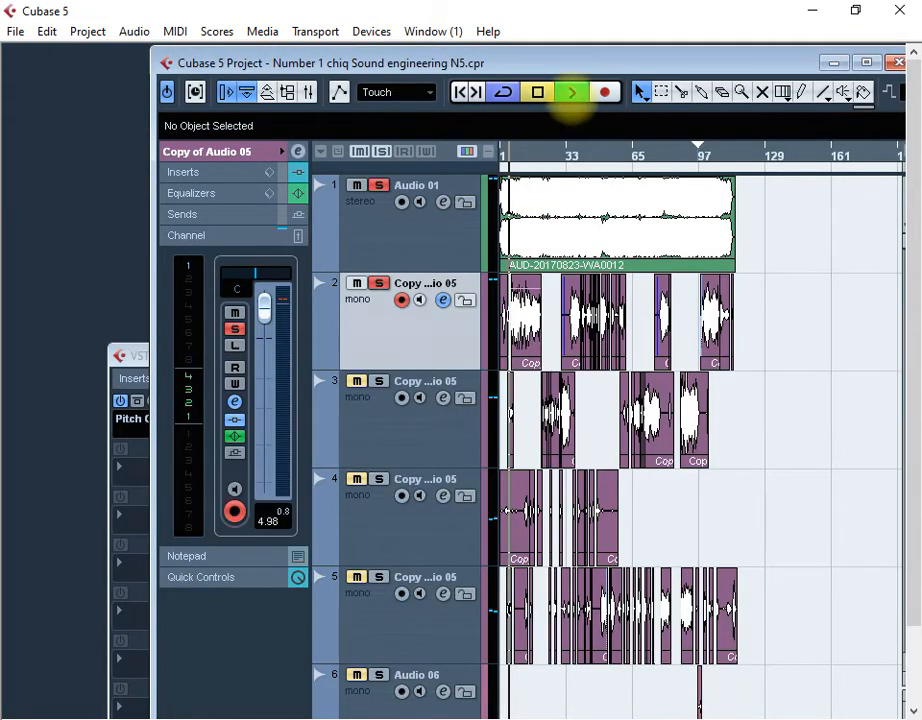
click(571, 92)
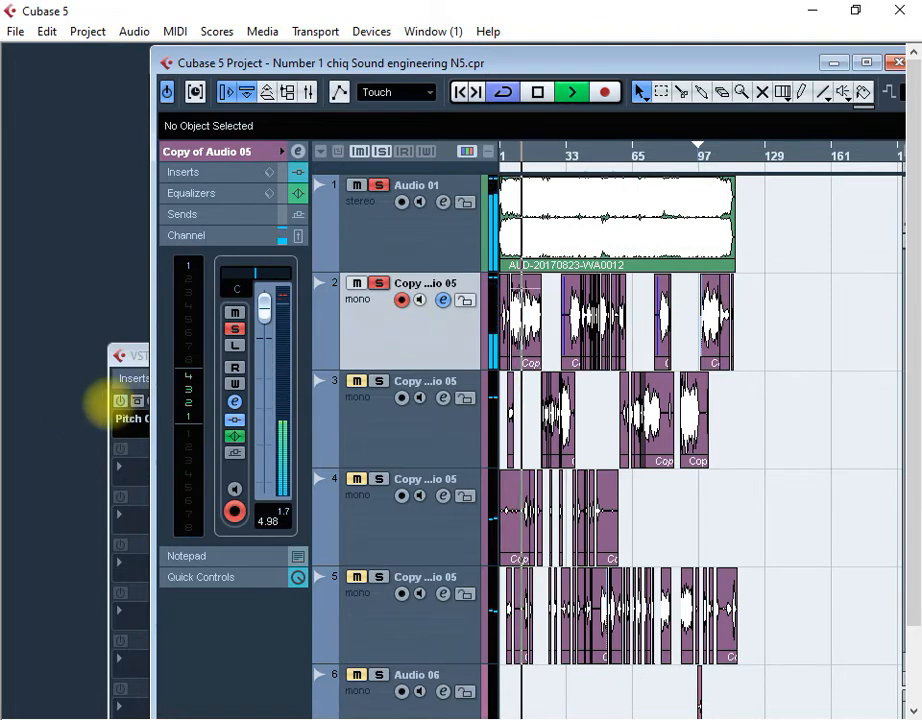
click(115, 403)
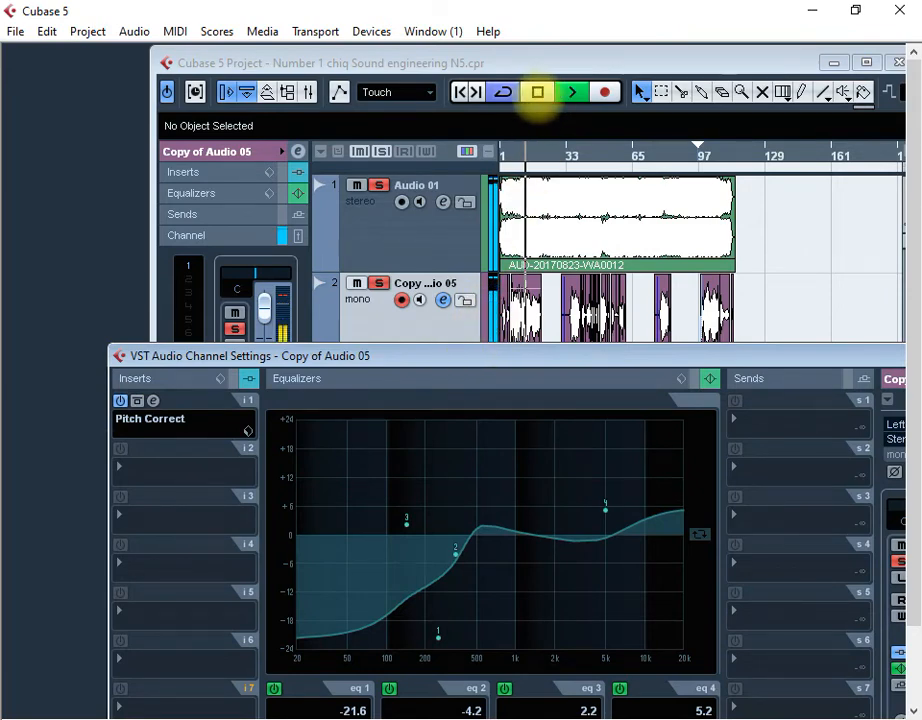
click(537, 92)
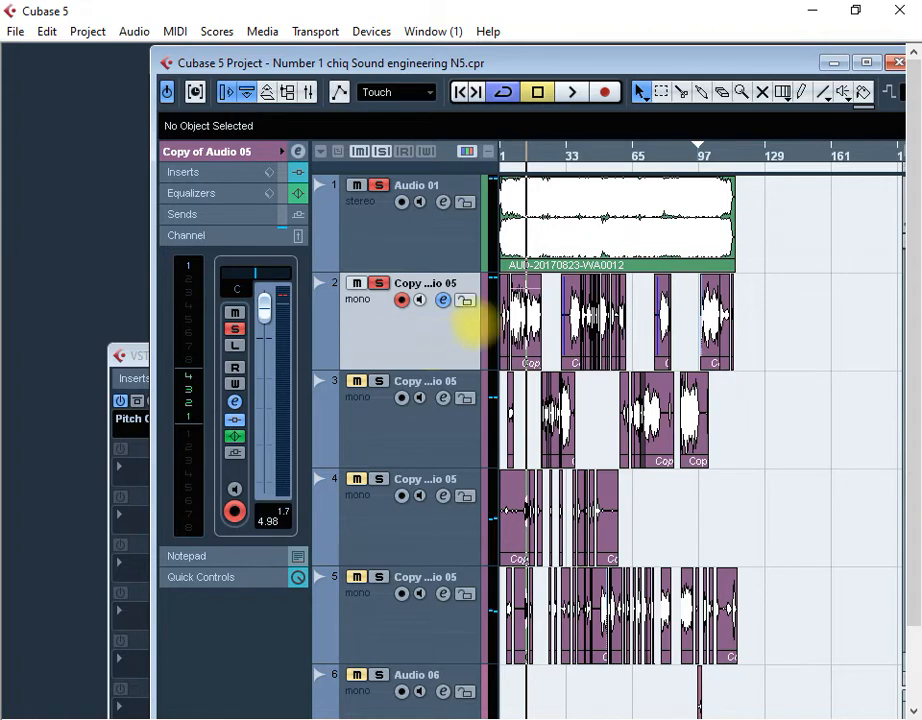
Reopen track 2's channel settings to examine the gain and frequency values of all four equalizer bands
click(381, 240)
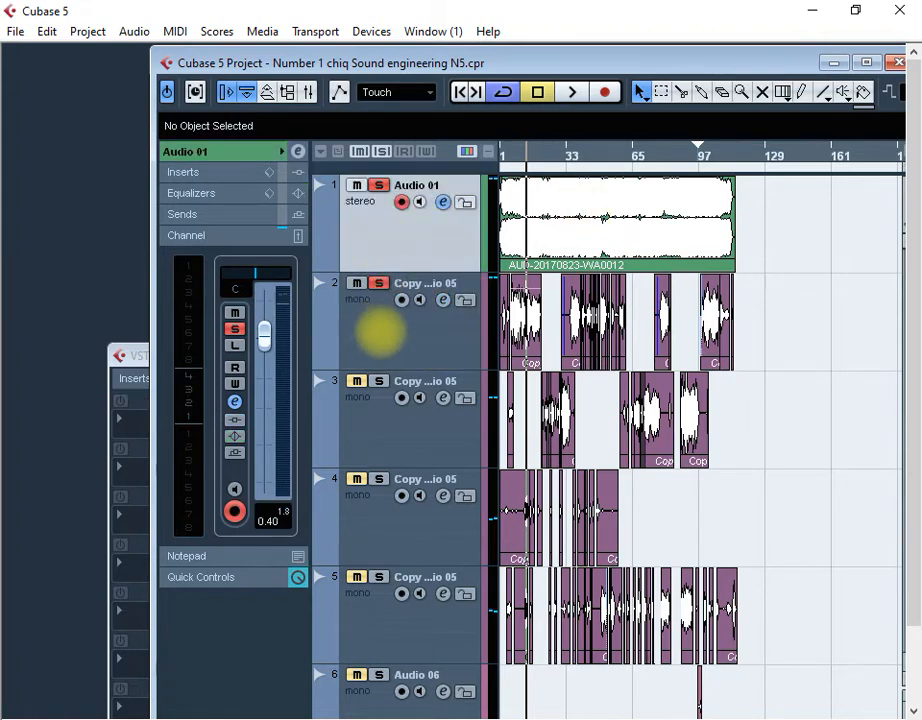
click(381, 329)
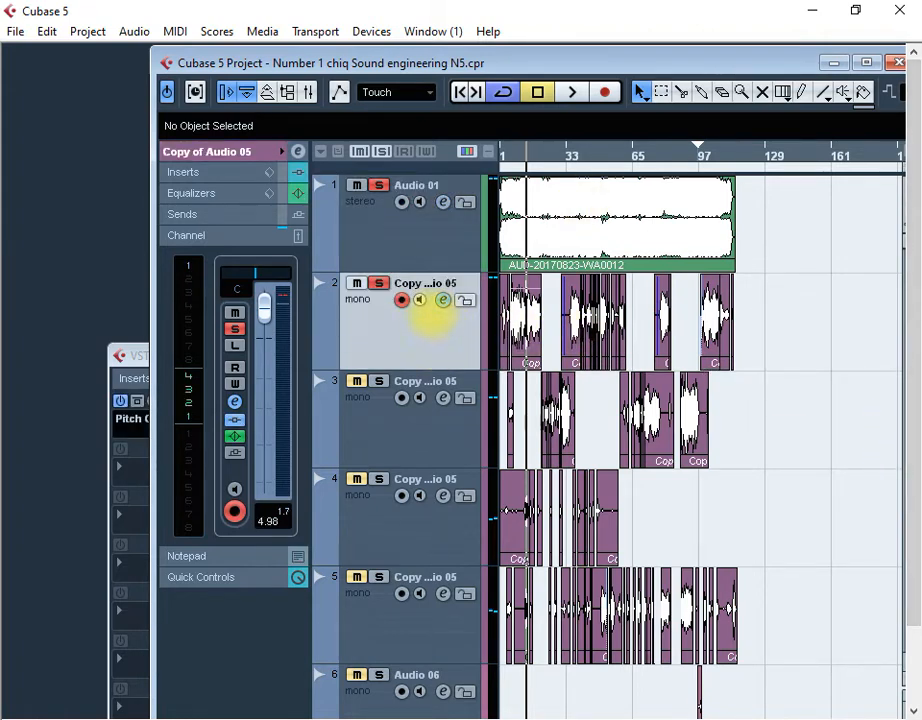
click(443, 300)
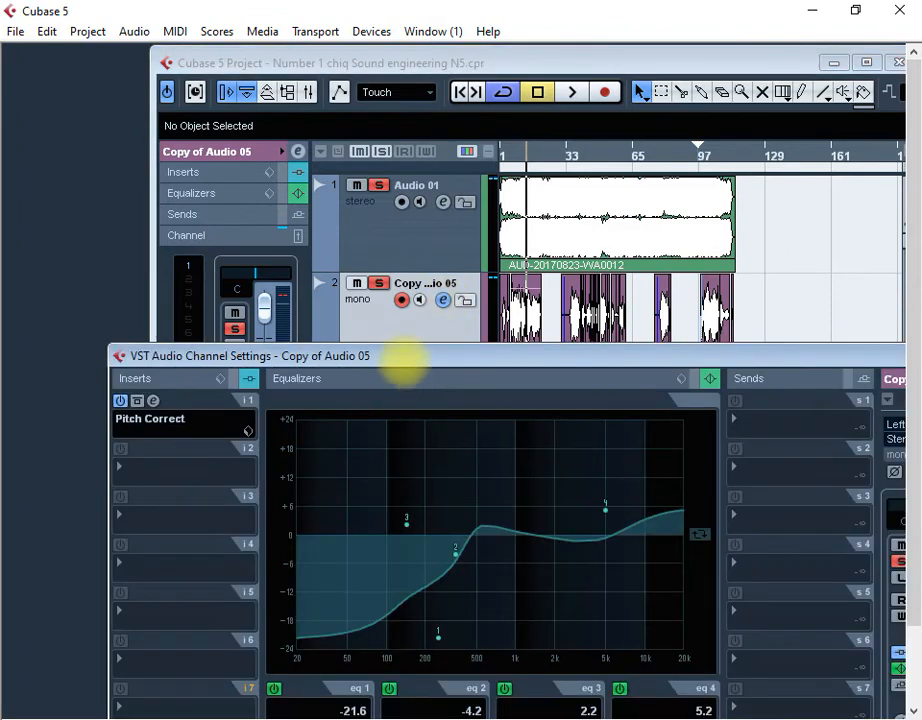
drag(403, 358, 421, 269)
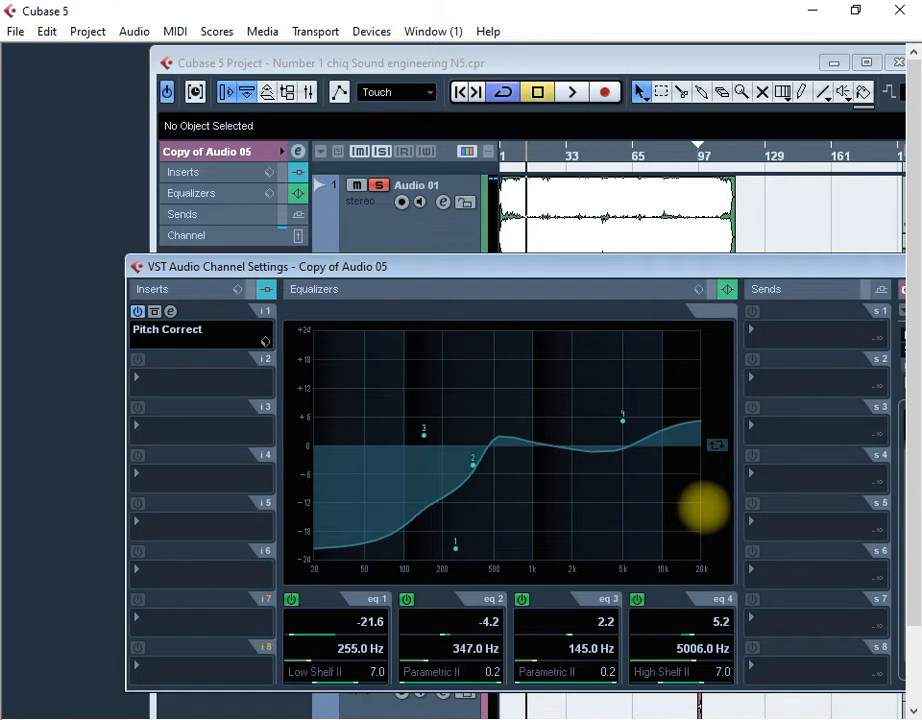
drag(768, 259, 728, 550)
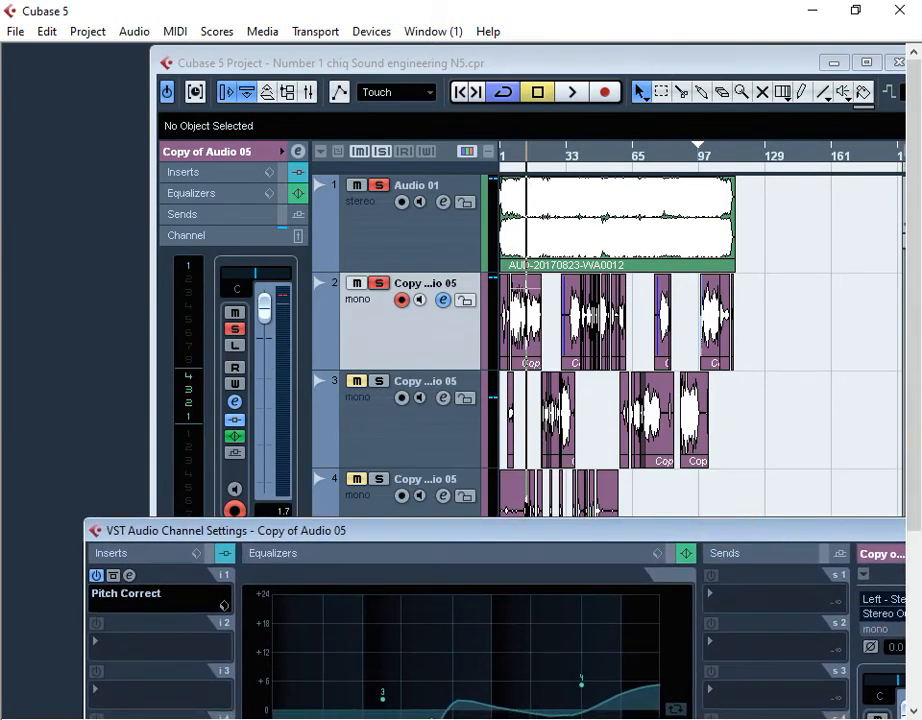
Switch to the PowerPoint slide show to review the channel processing listed after equalization, and return to Cubase
mouse_move(920, 494)
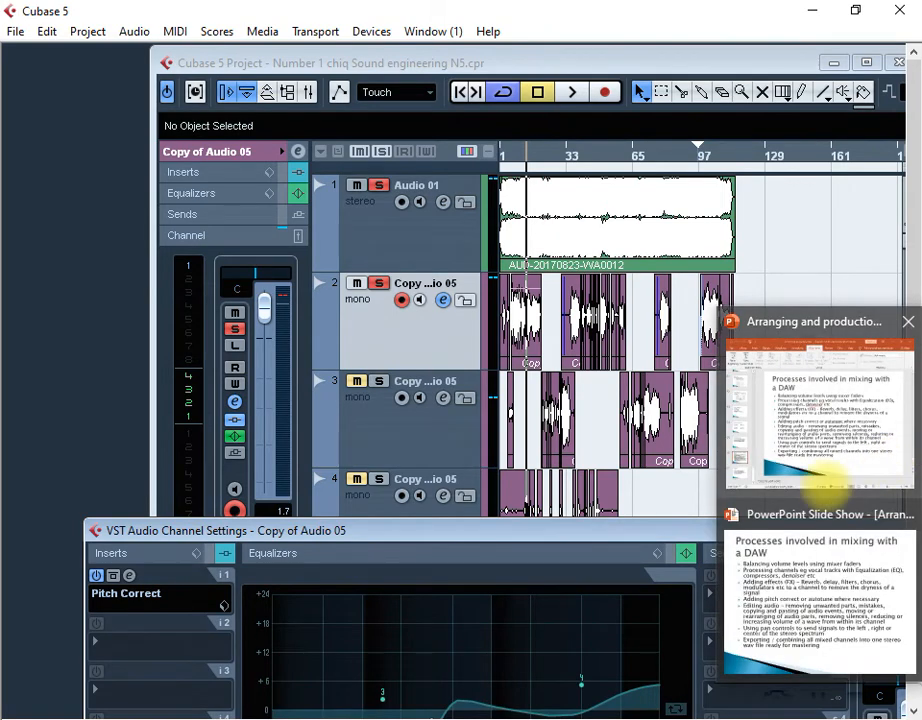
mouse_move(800, 465)
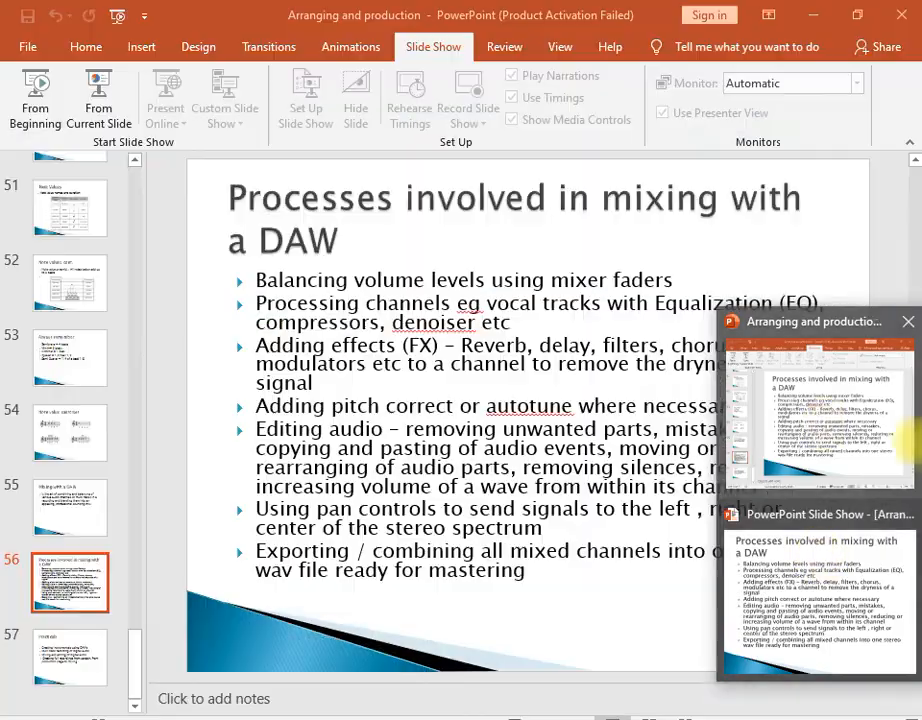
mouse_move(838, 467)
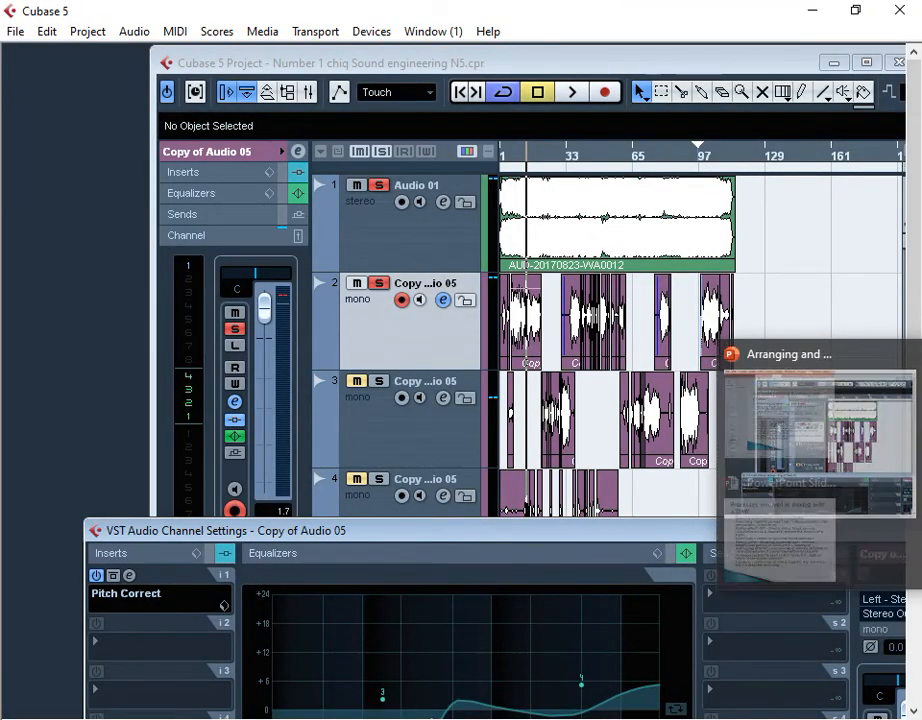
click(759, 596)
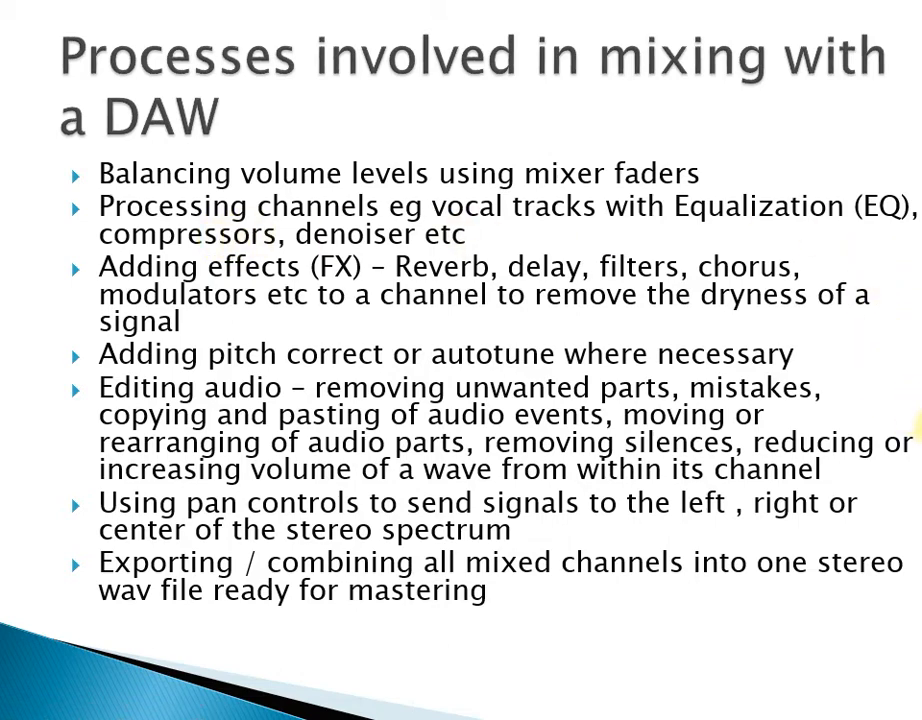
click(915, 444)
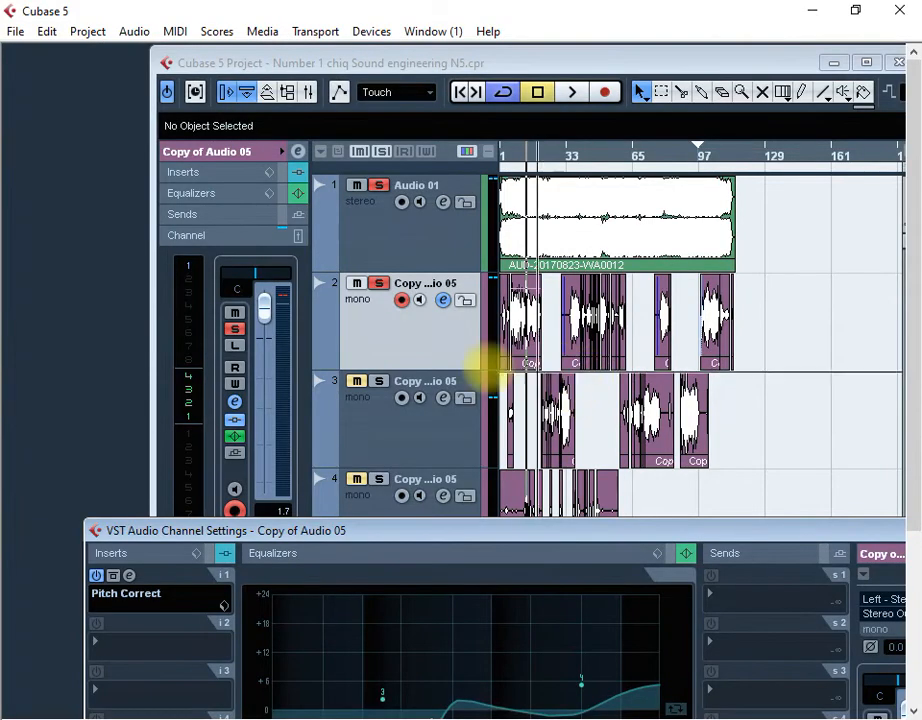
Reopen track 2's channel settings and load the Dynamics Compressor into its second insert slot
click(399, 345)
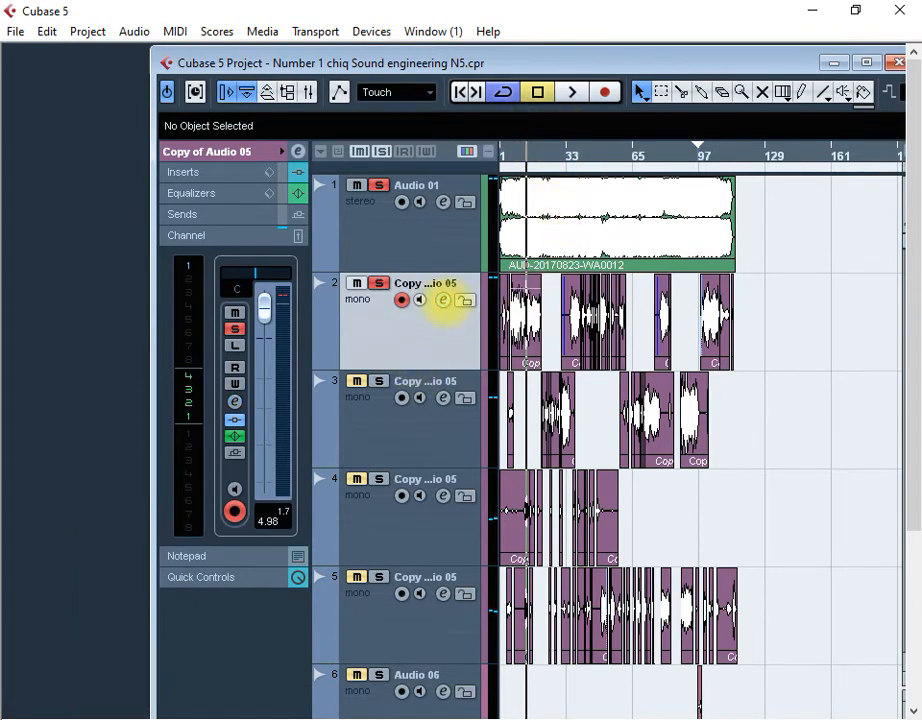
click(443, 300)
drag(235, 527, 247, 163)
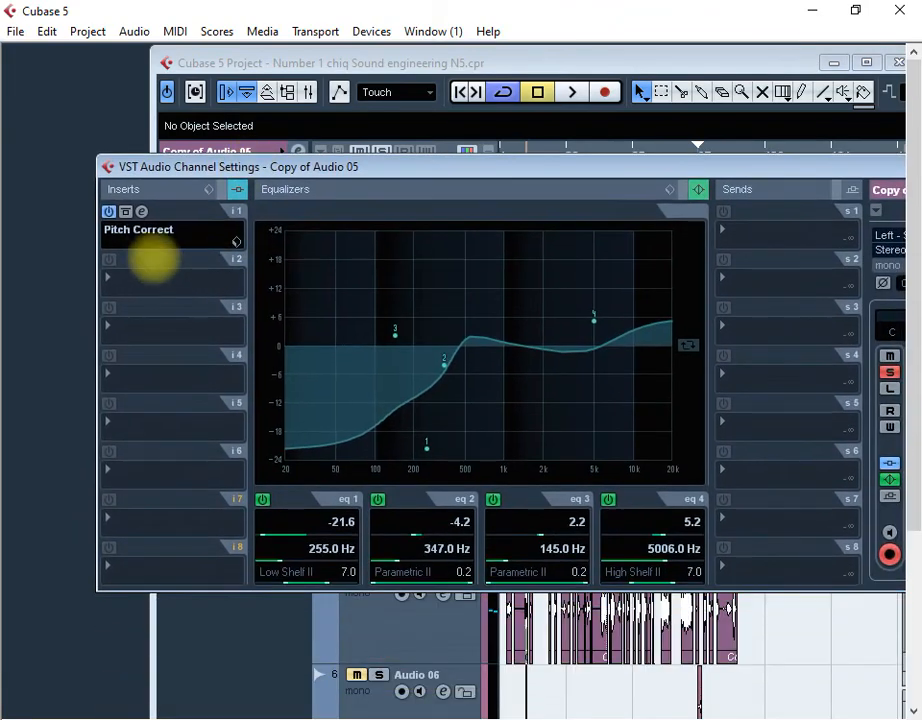
click(105, 279)
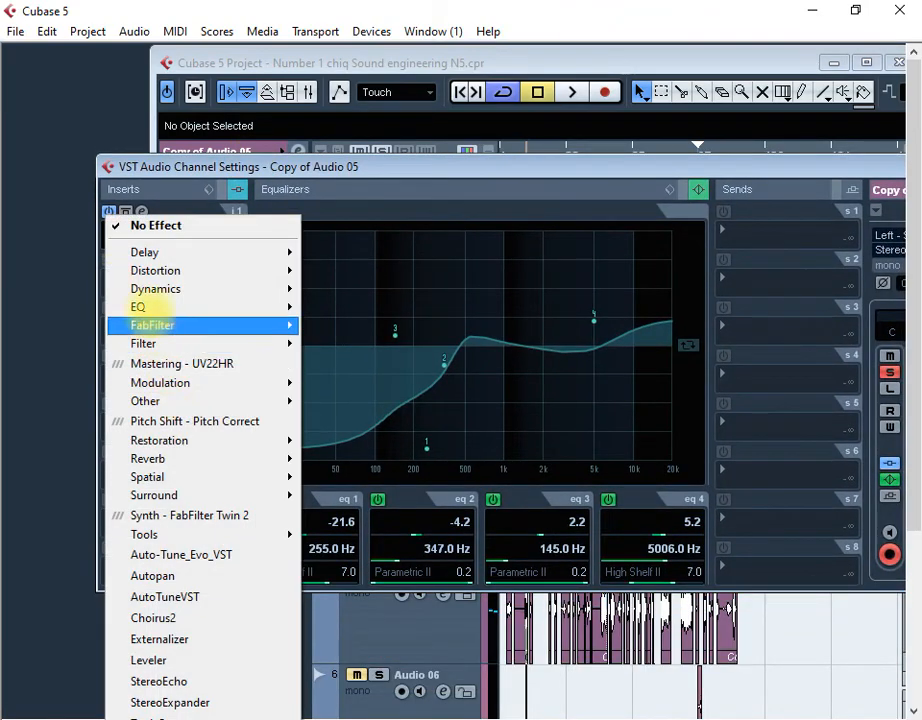
mouse_move(152, 290)
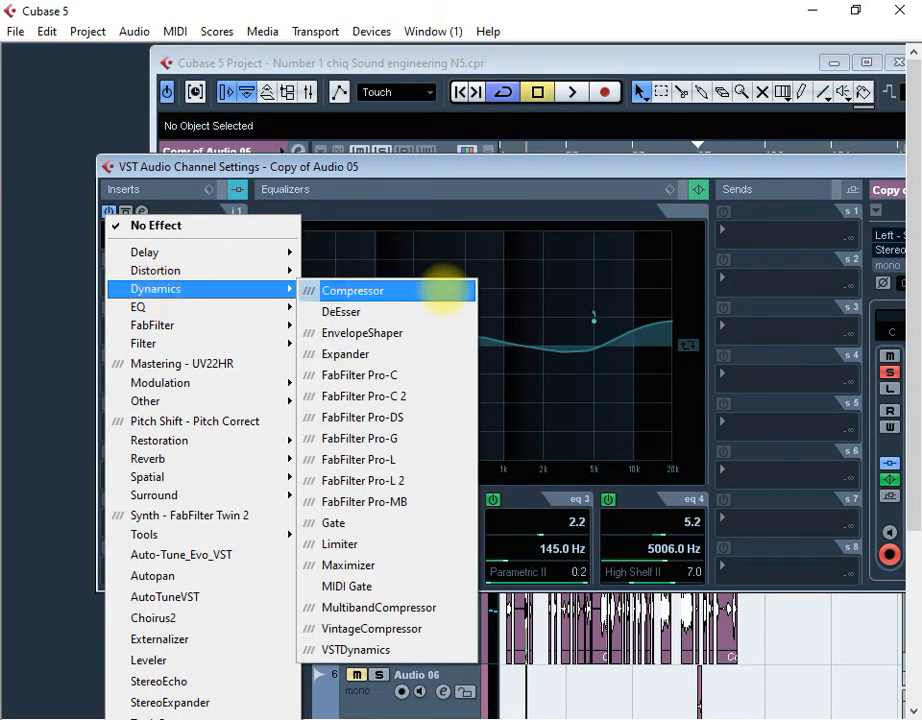
click(424, 290)
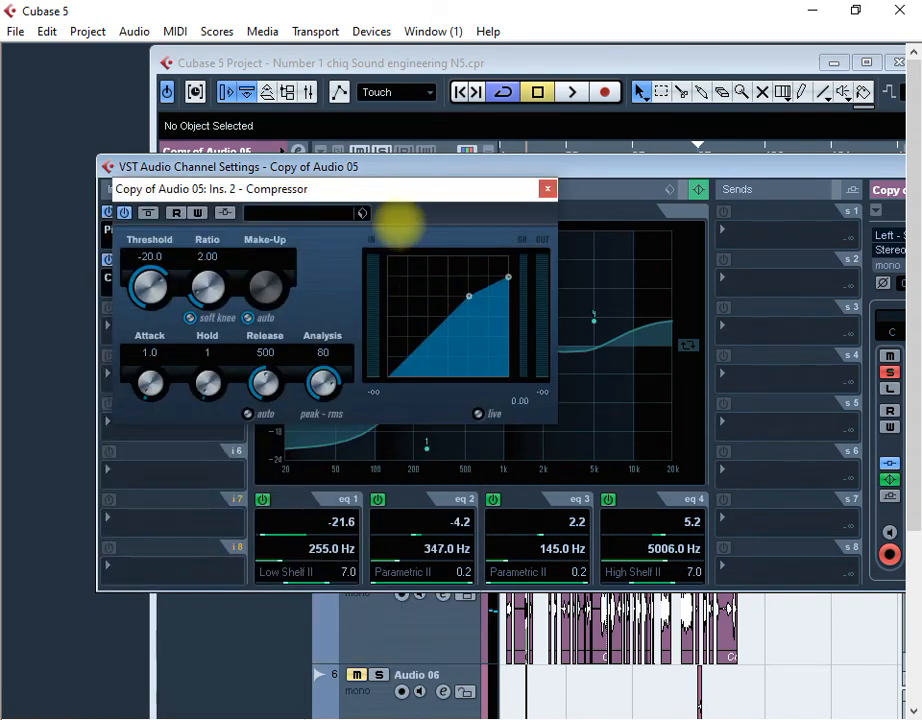
Turn off the compressor's automatic make-up gain, set its threshold to -32.3, and start playback to hear the compressed vocal
drag(388, 195, 504, 215)
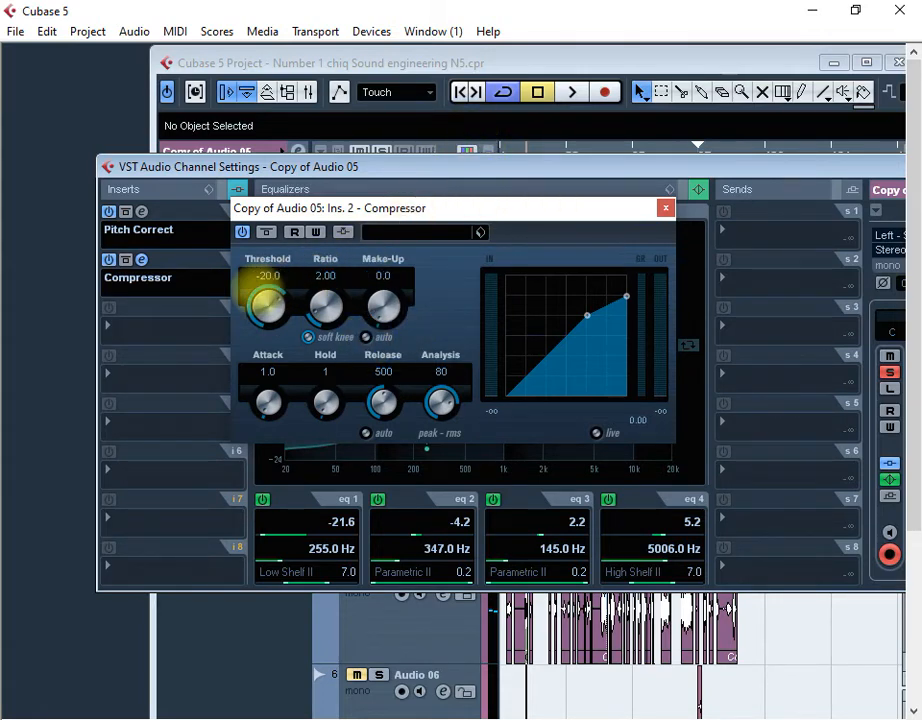
drag(432, 166, 460, 266)
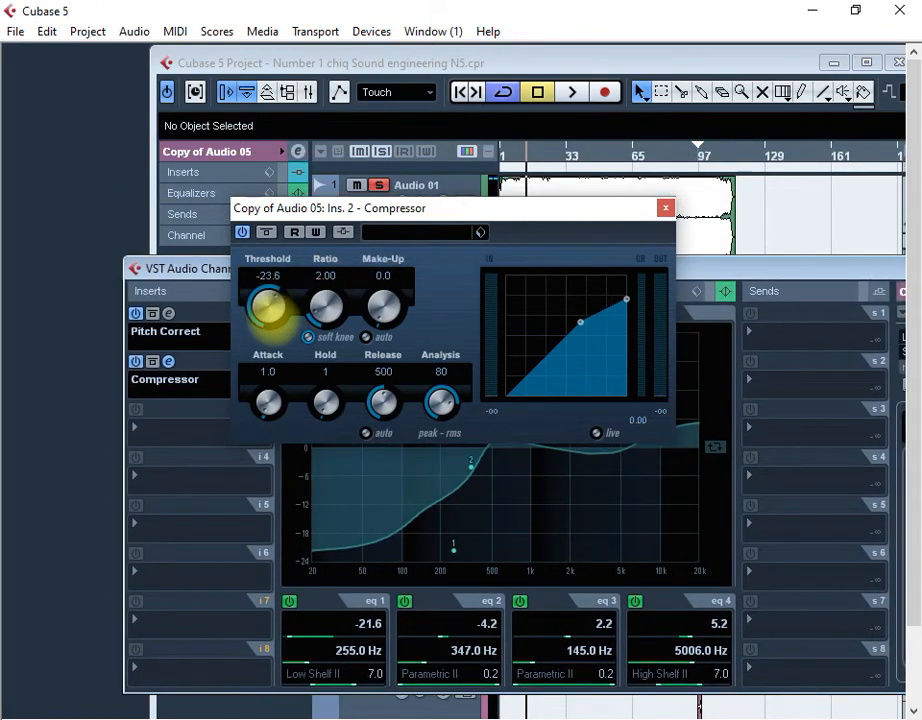
drag(268, 308, 263, 354)
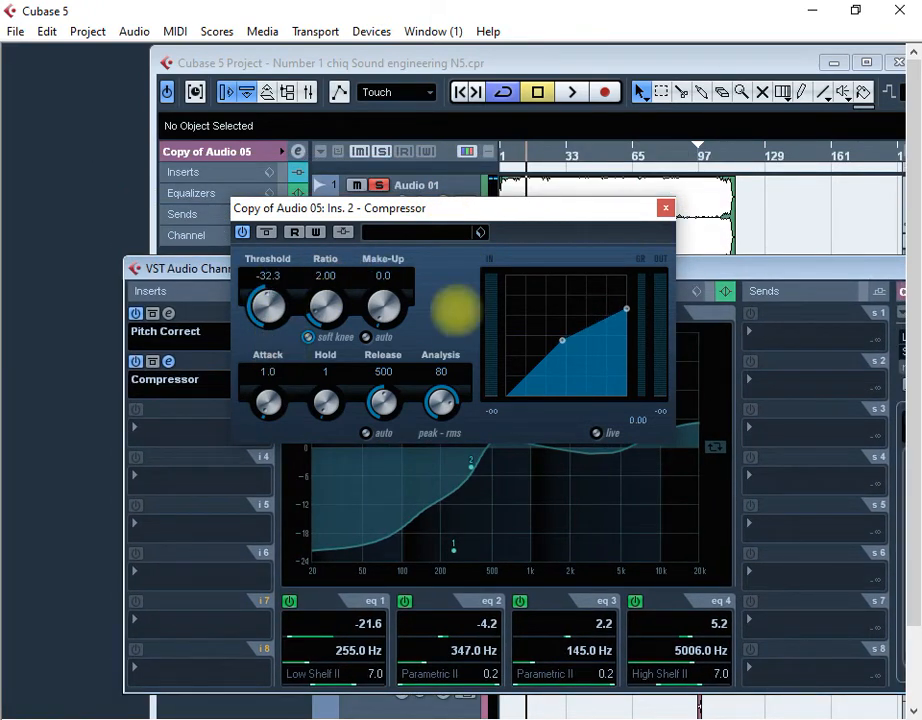
drag(706, 265, 713, 429)
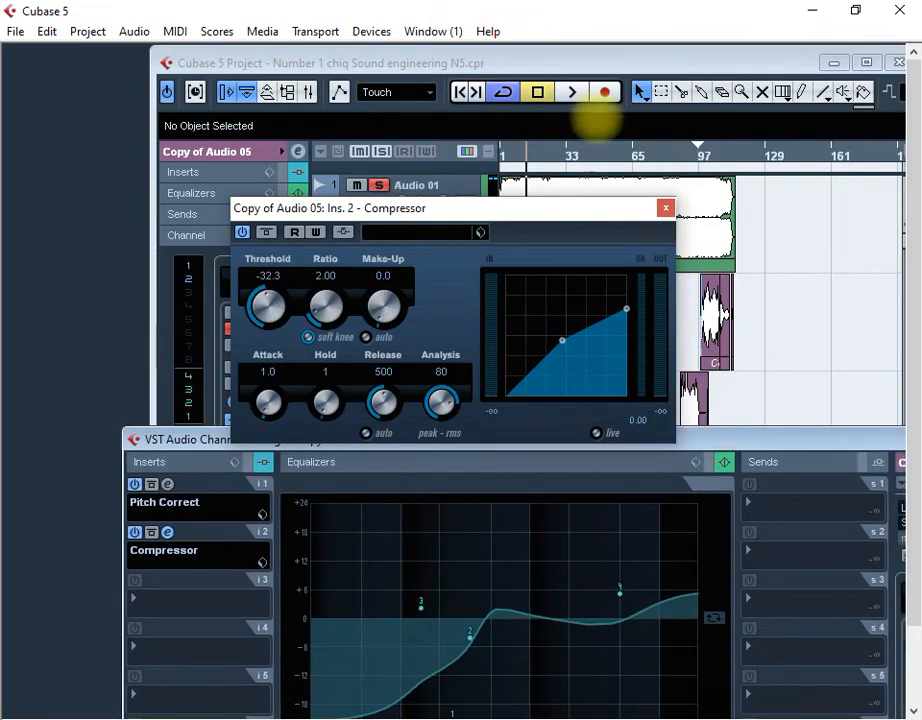
click(572, 92)
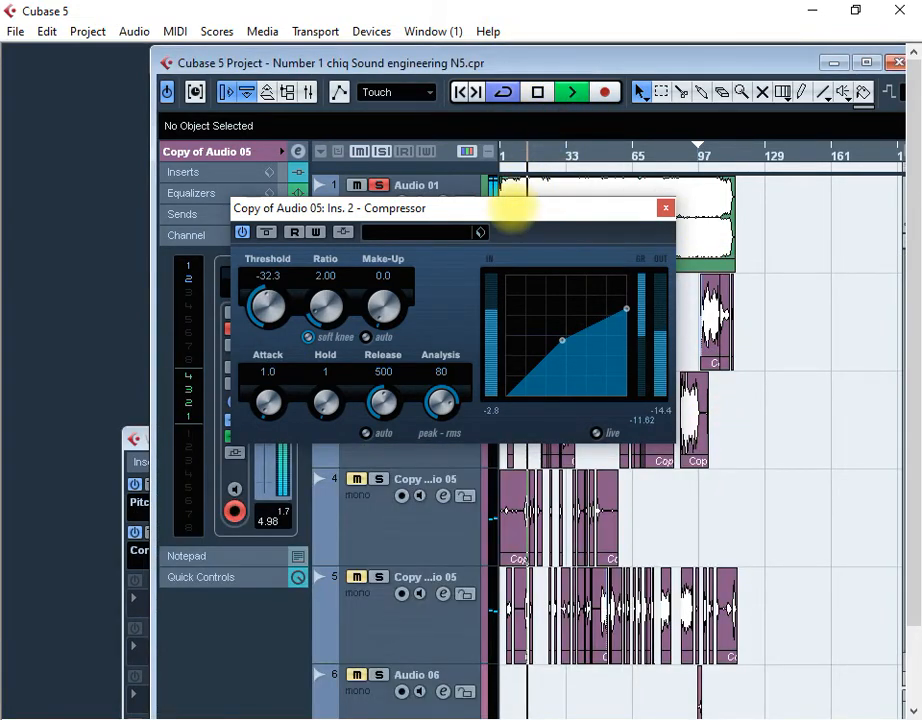
Stop playback and raise the compressor's make-up gain to 12.4 with automatic make-up off, replaying the track while adjusting
click(537, 92)
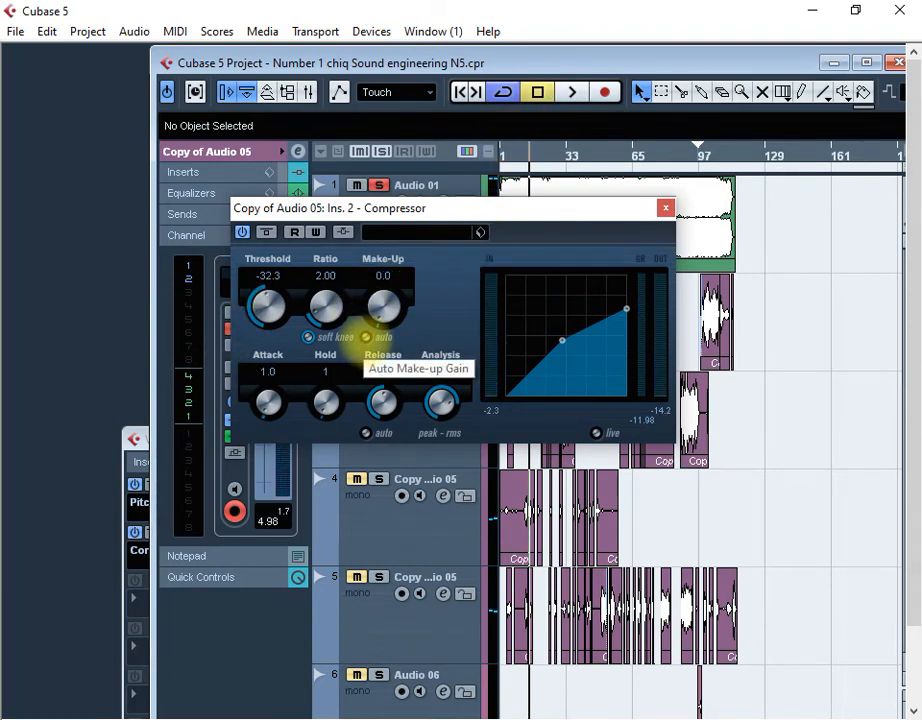
click(366, 336)
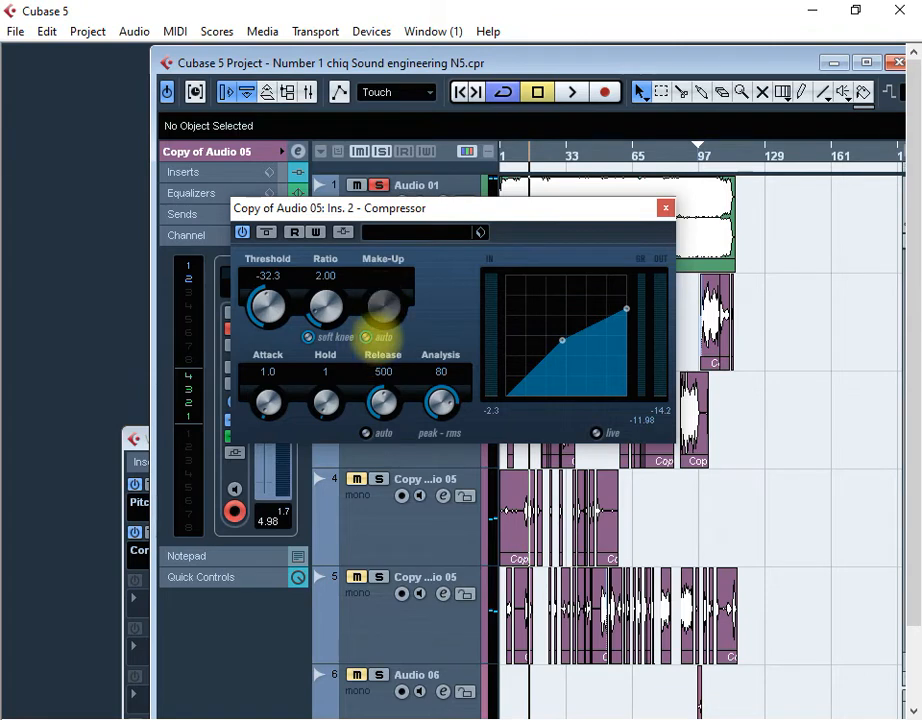
click(366, 336)
drag(383, 288, 383, 250)
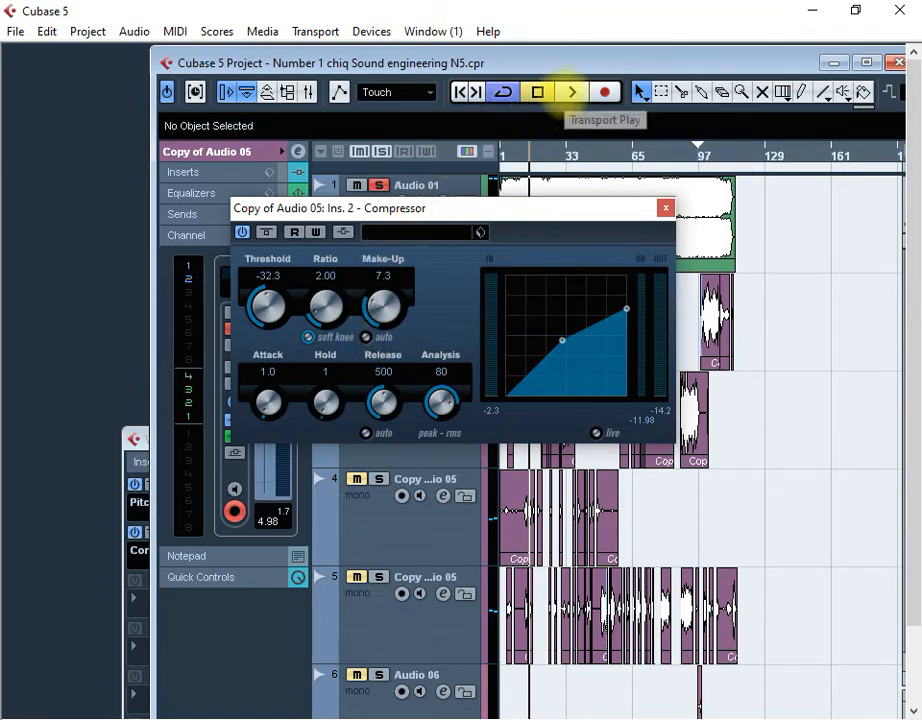
click(572, 92)
mouse_move(381, 309)
mouse_down()
mouse_move(375, 285)
mouse_move(381, 308)
mouse_move(380, 299)
mouse_up()
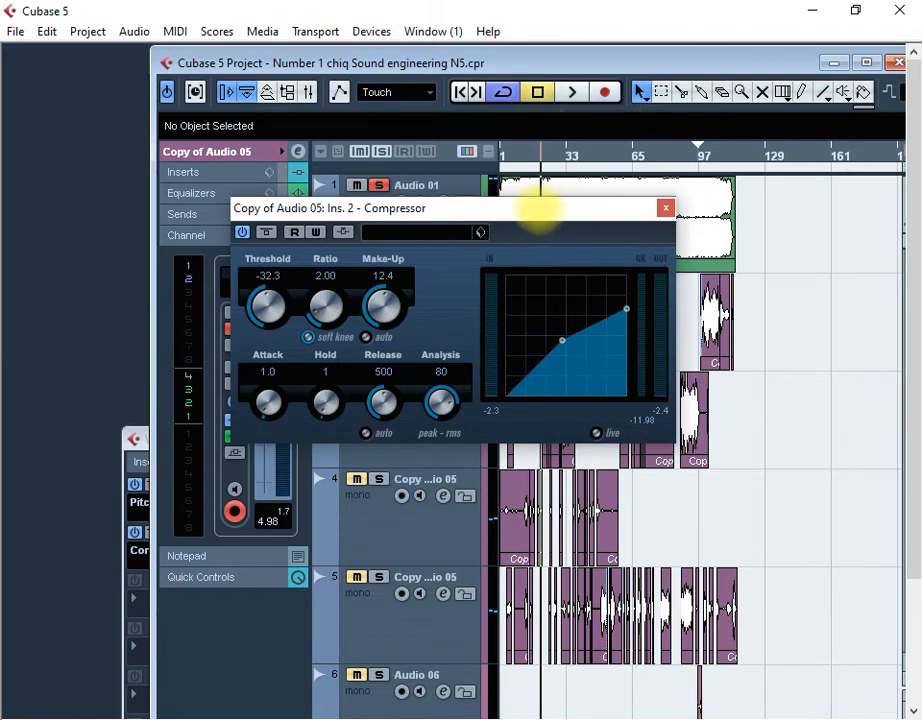
Play a later section of the song around bar 49 to hear the compressed vocal, stop playback, and close the compressor window
drag(544, 211, 657, 368)
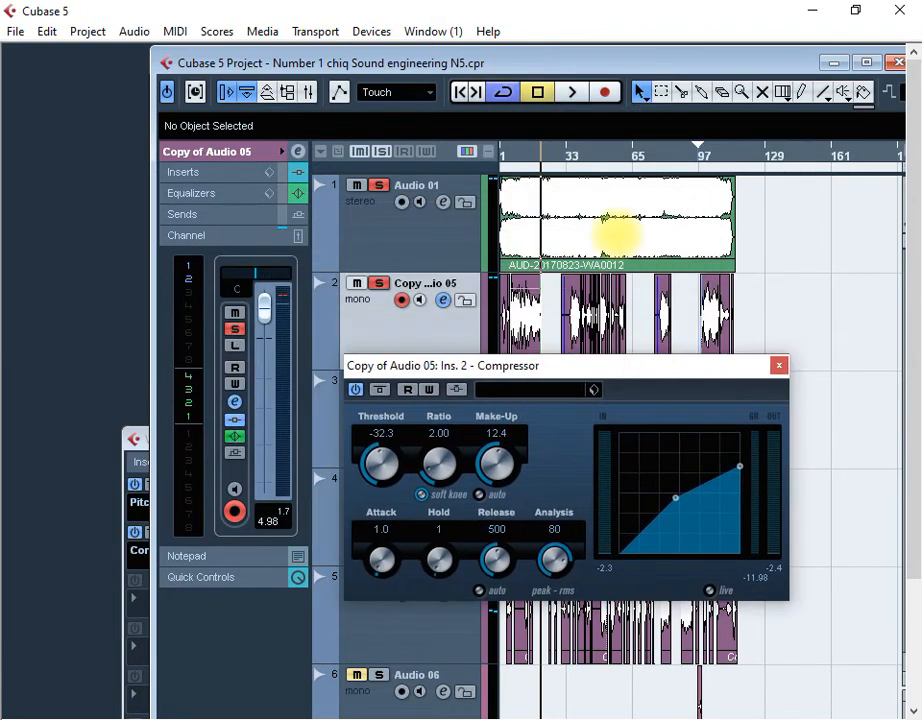
click(597, 145)
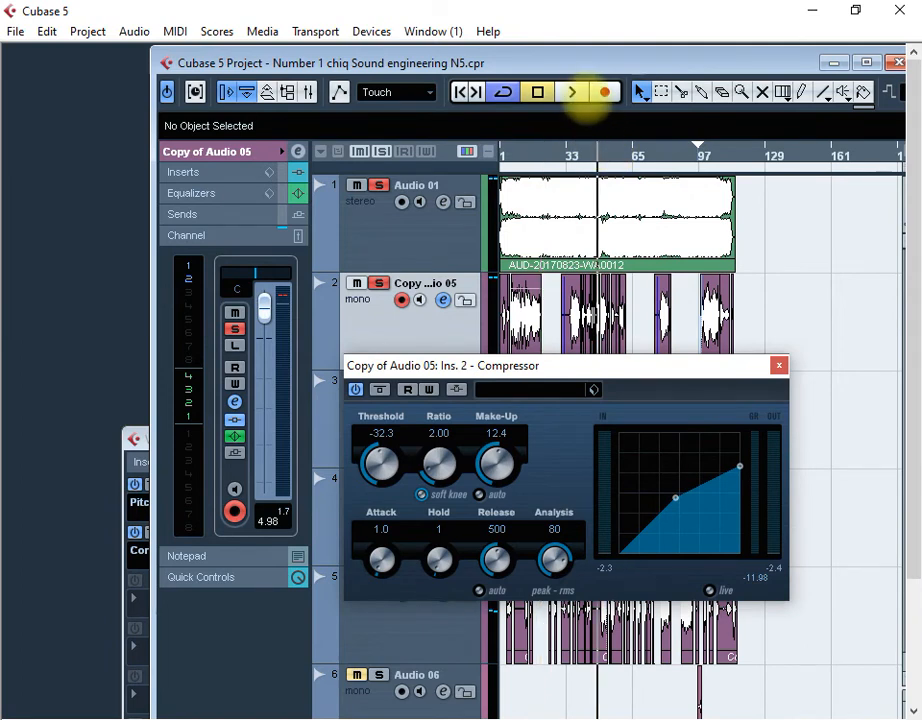
click(571, 92)
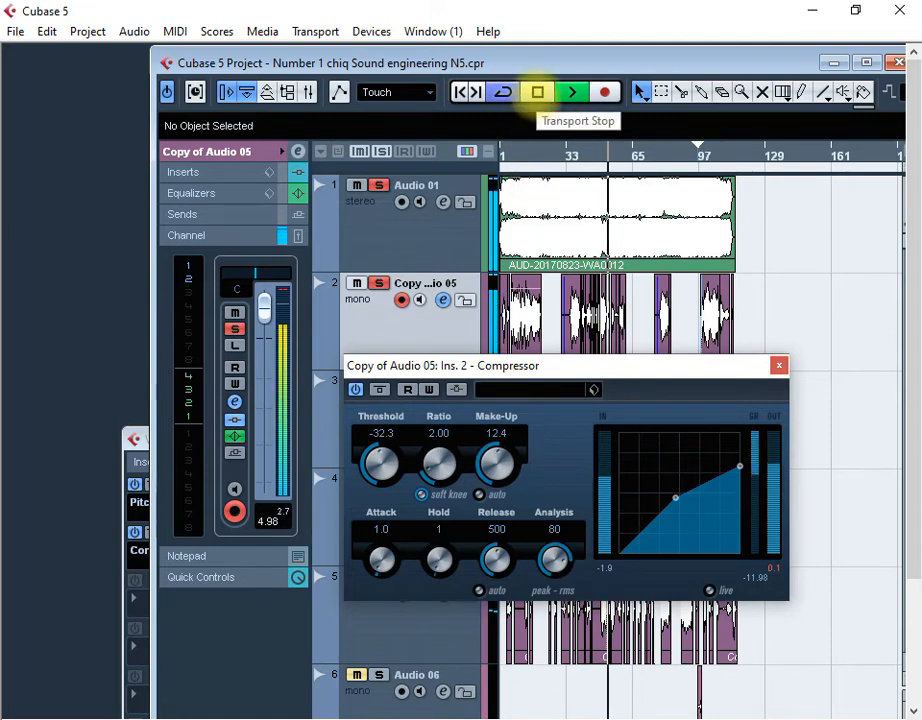
click(537, 92)
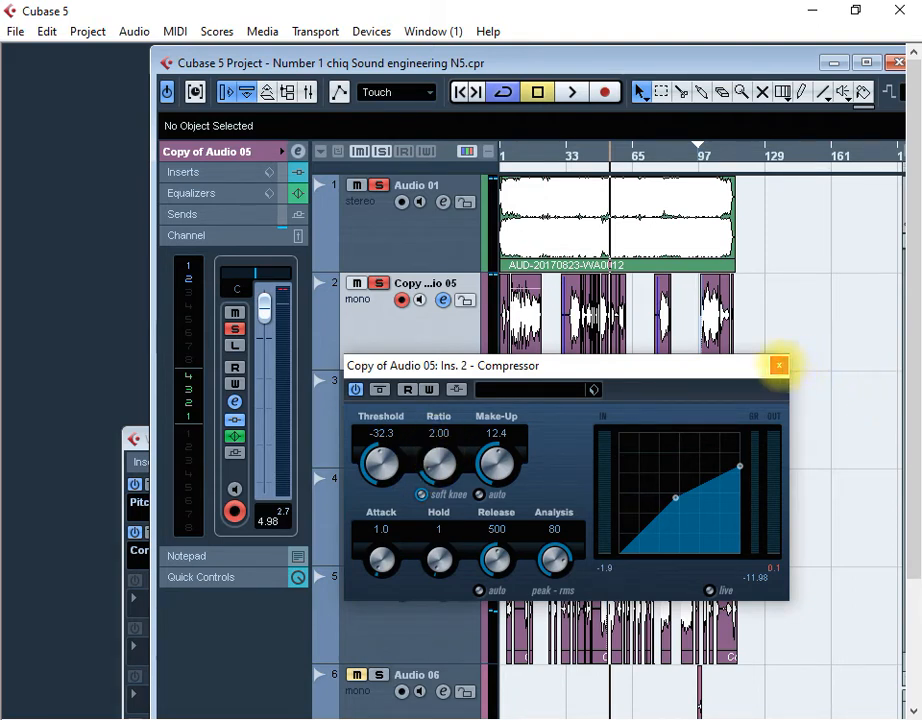
click(779, 365)
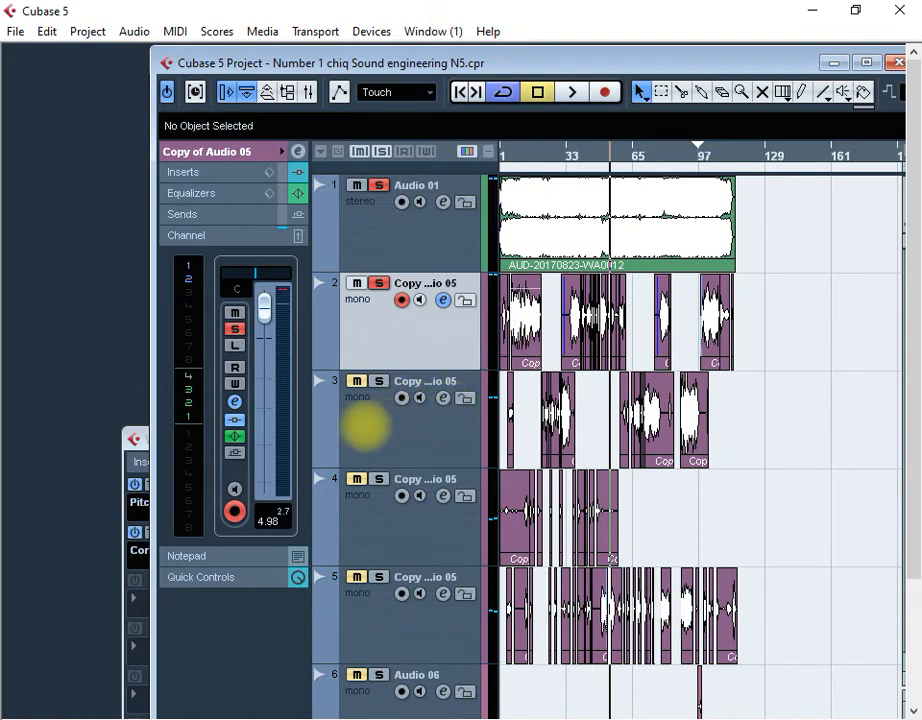
Bring track 2's channel settings forward, switch to the PowerPoint slide show to review the effects listed for mixing, and return to Cubase
click(365, 425)
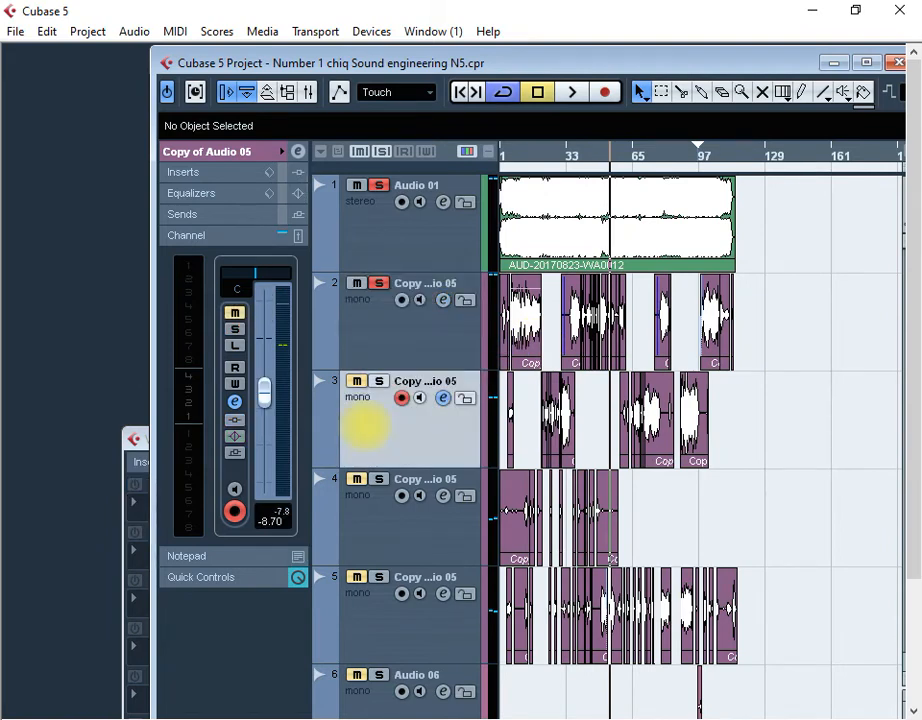
click(392, 340)
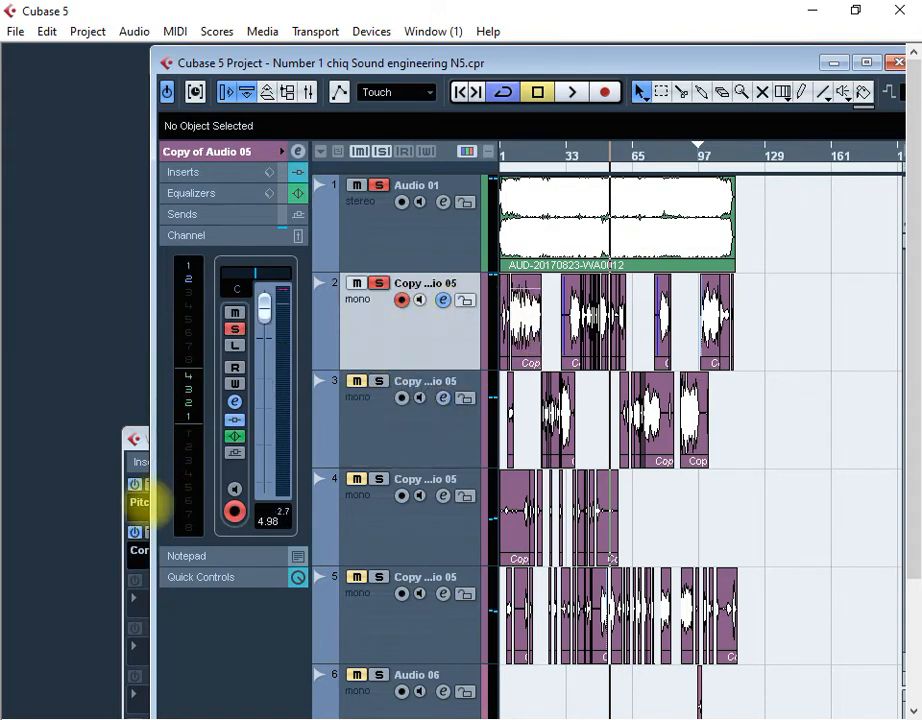
click(135, 500)
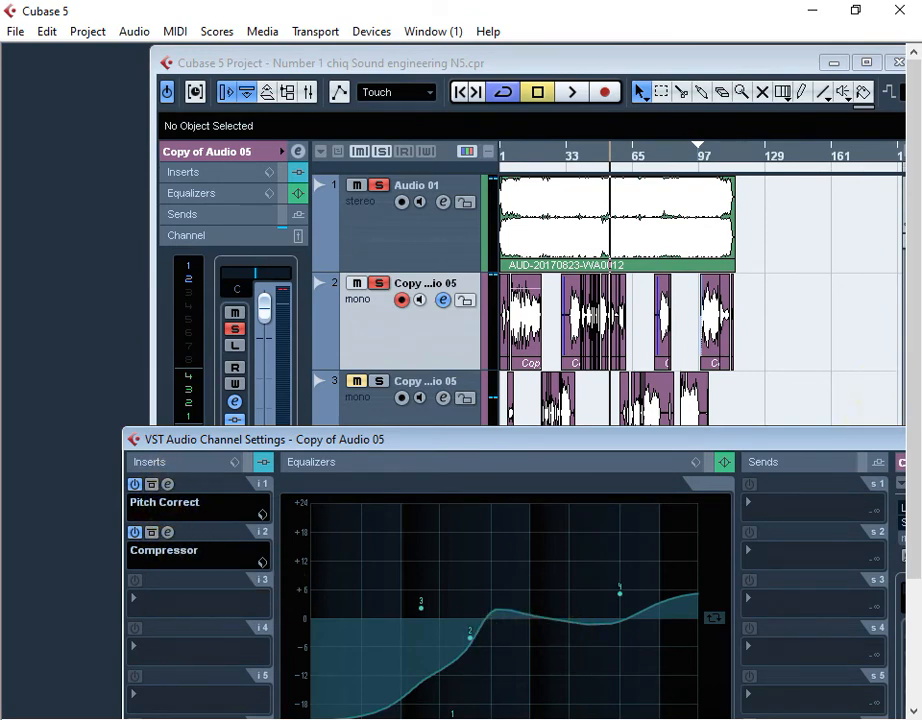
mouse_move(920, 395)
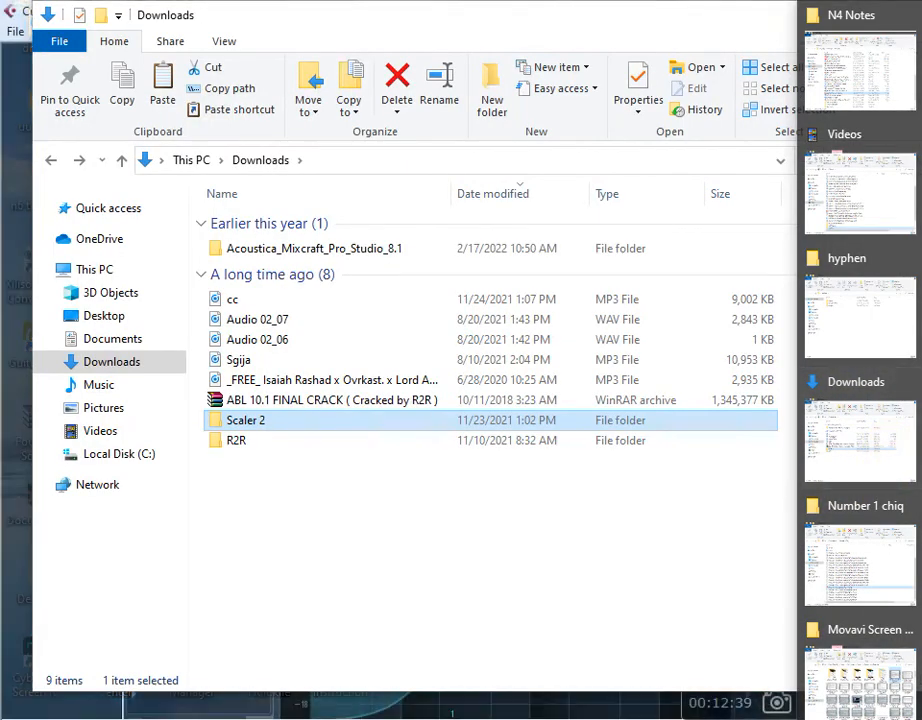
mouse_move(912, 485)
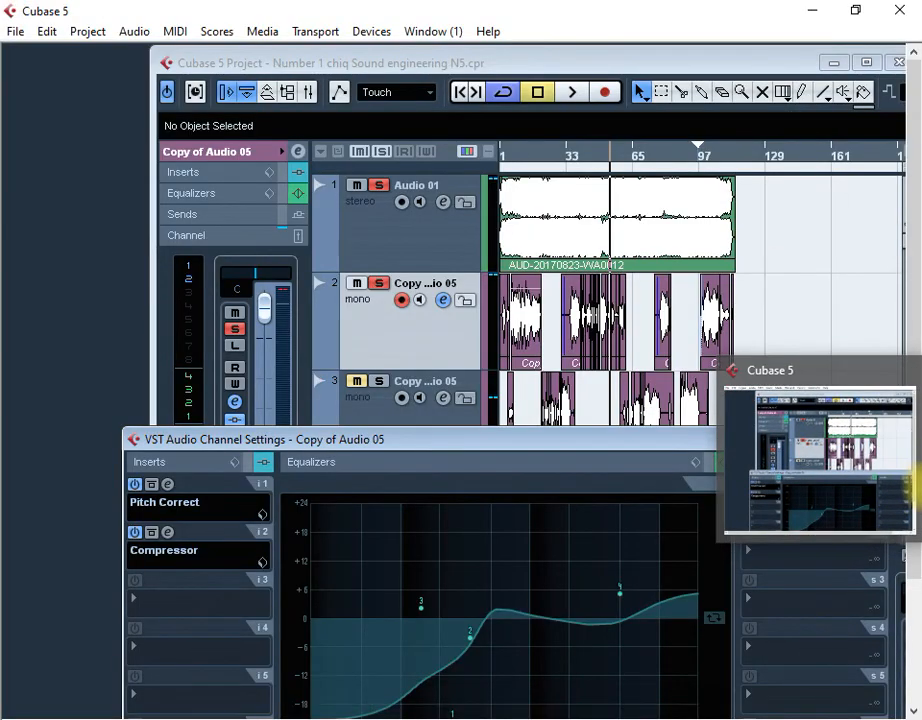
click(782, 613)
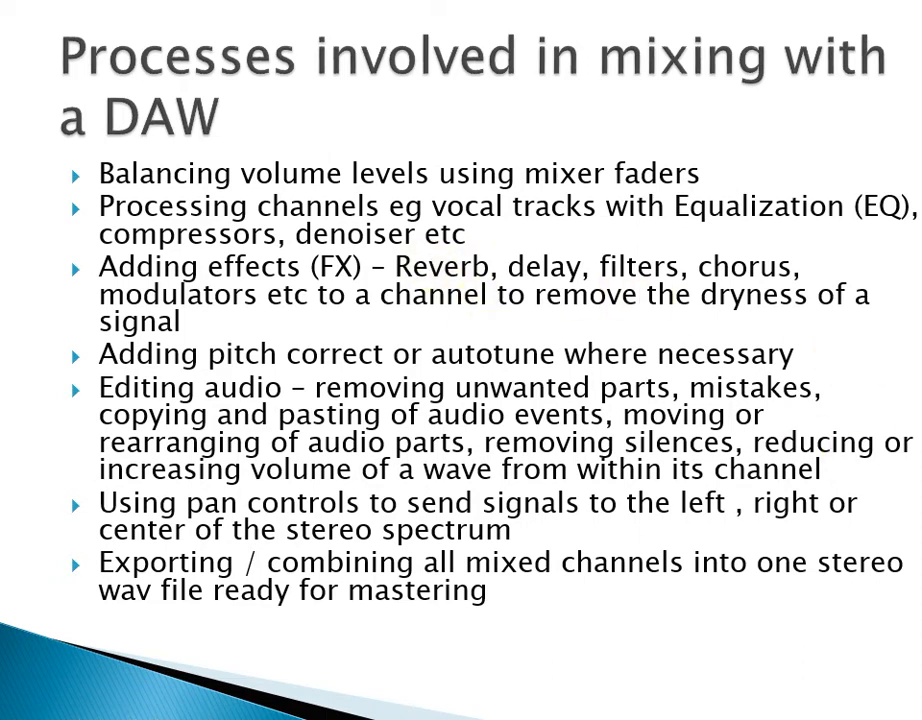
key(alt+Tab)
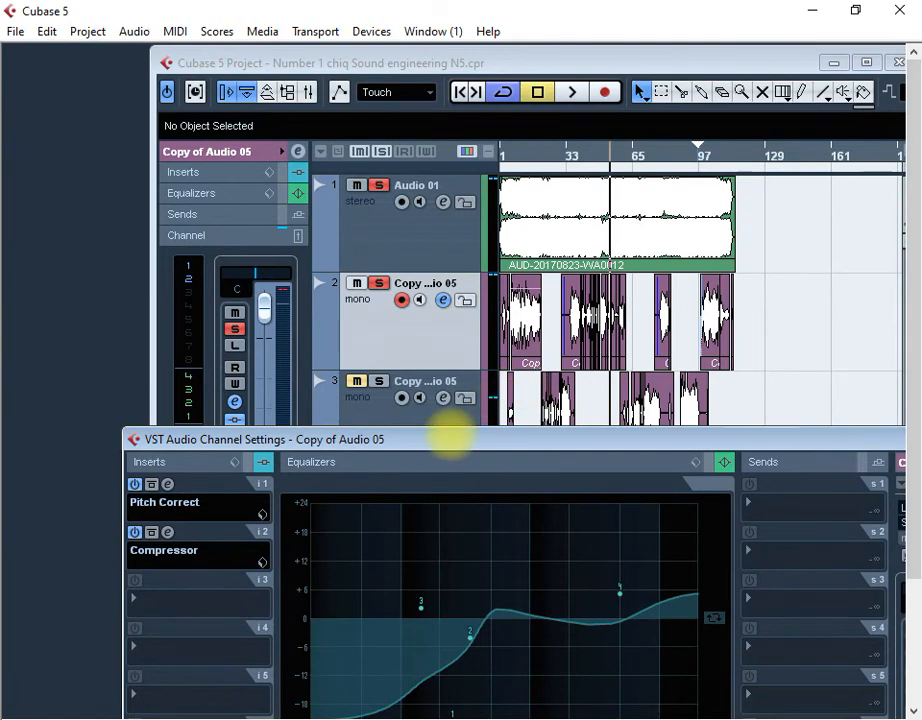
Reopen track 2's channel settings and load the Roomworks SE reverb into its third insert slot
drag(450, 435, 458, 513)
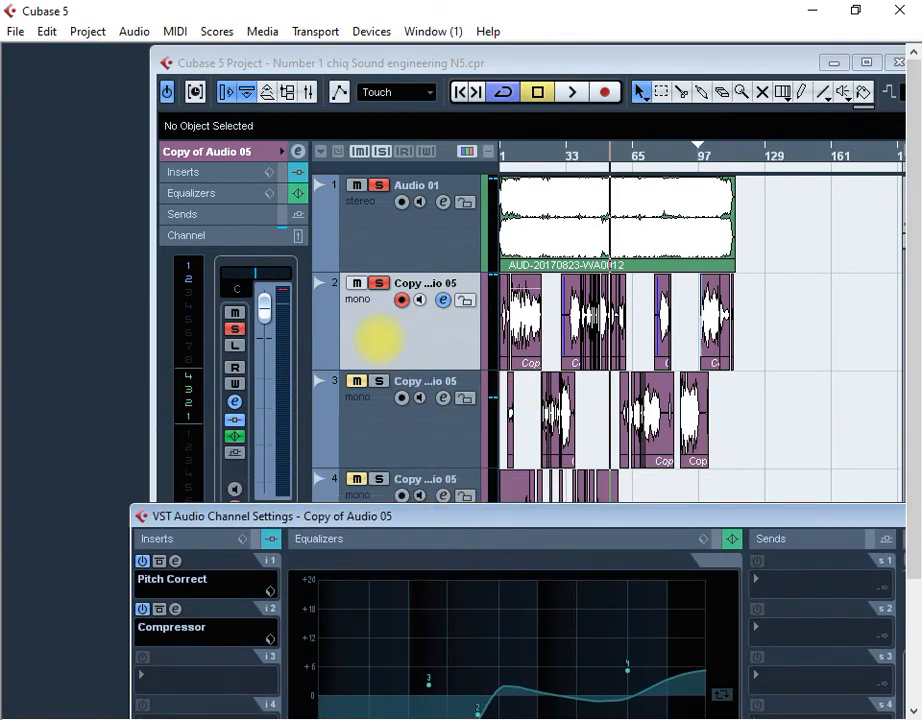
click(378, 340)
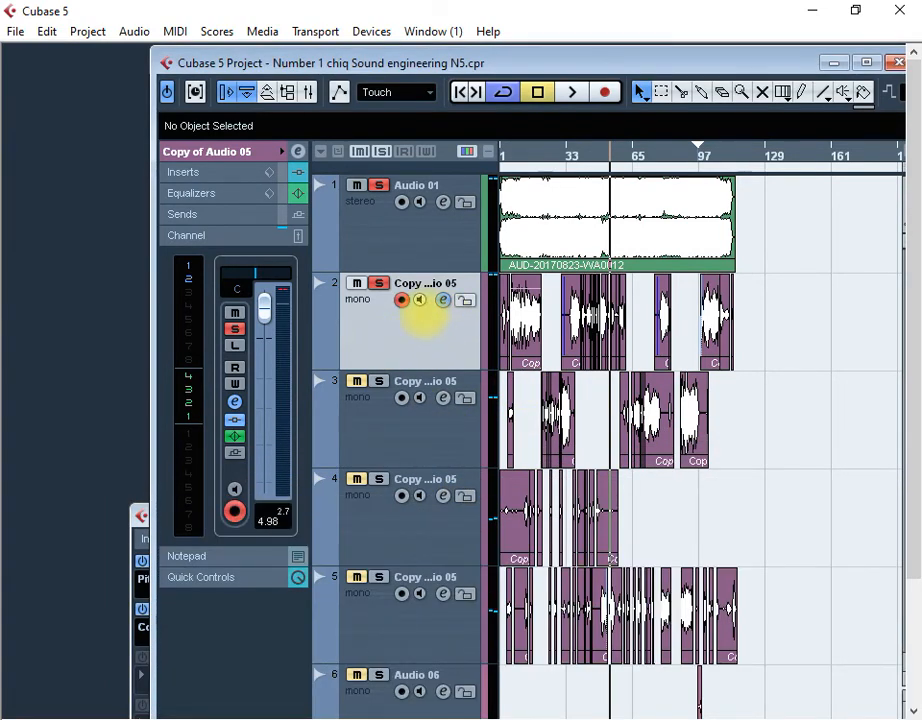
click(442, 300)
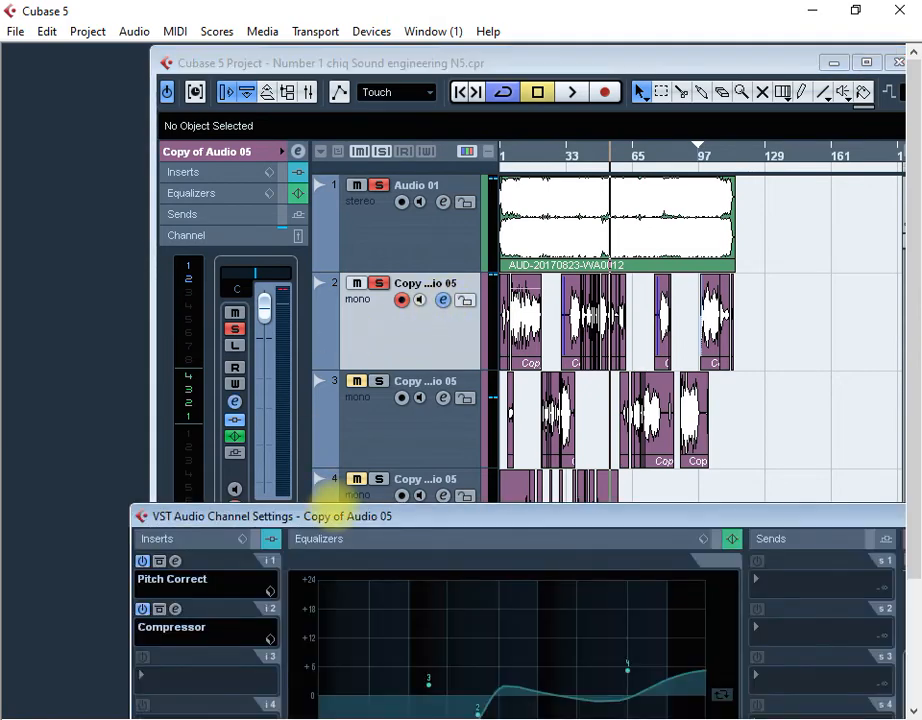
drag(332, 508, 281, 202)
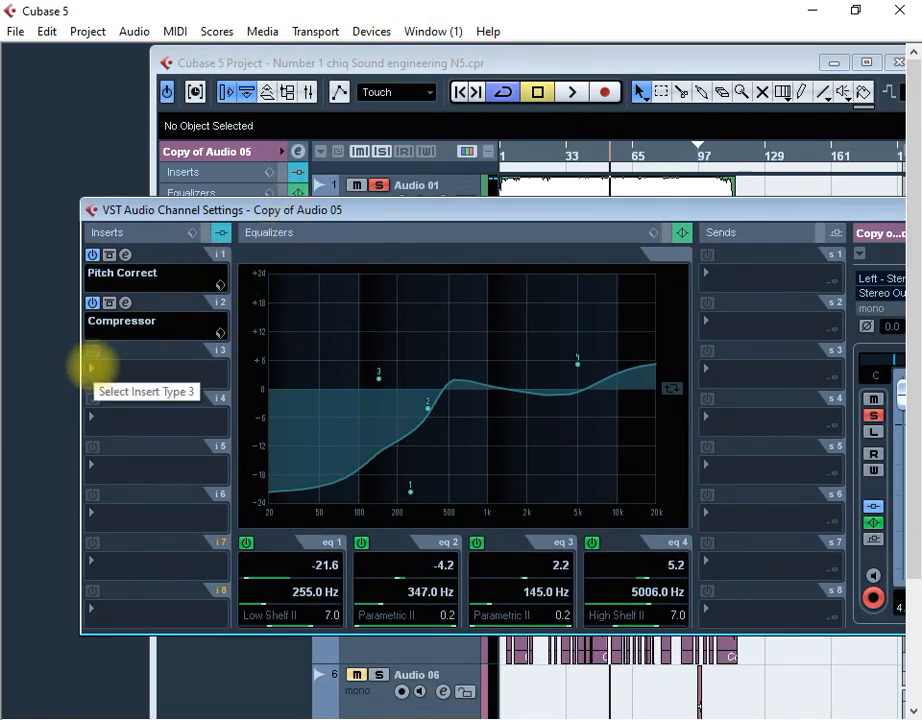
click(90, 368)
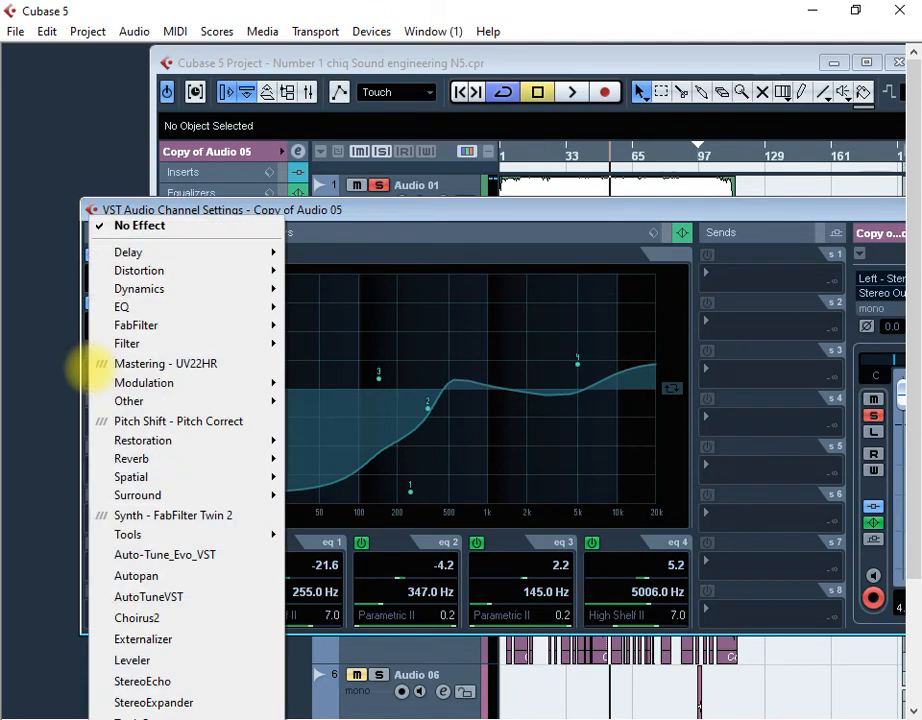
mouse_move(155, 457)
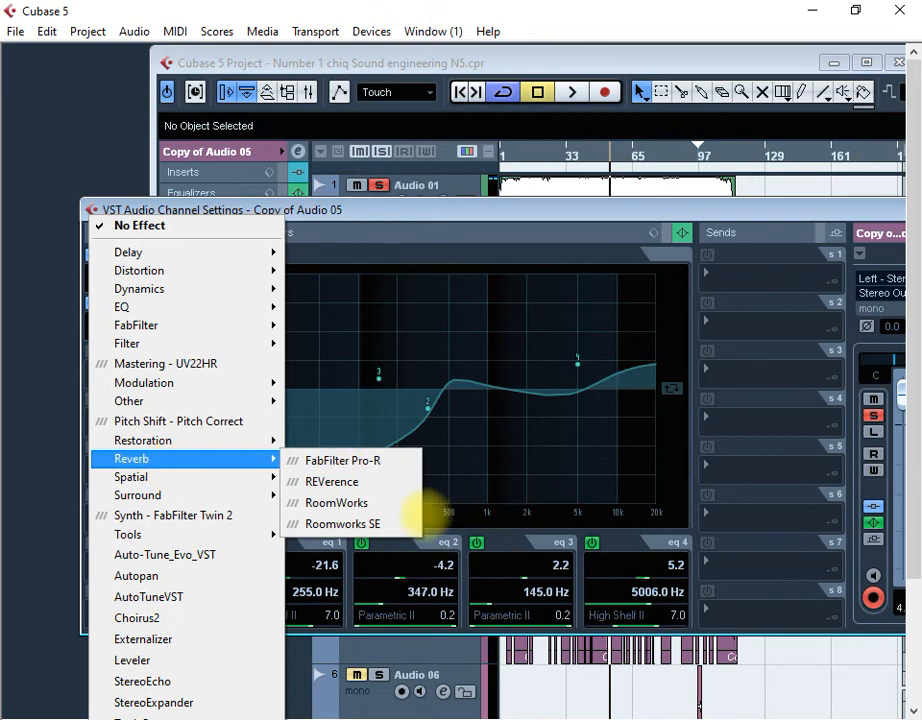
click(380, 524)
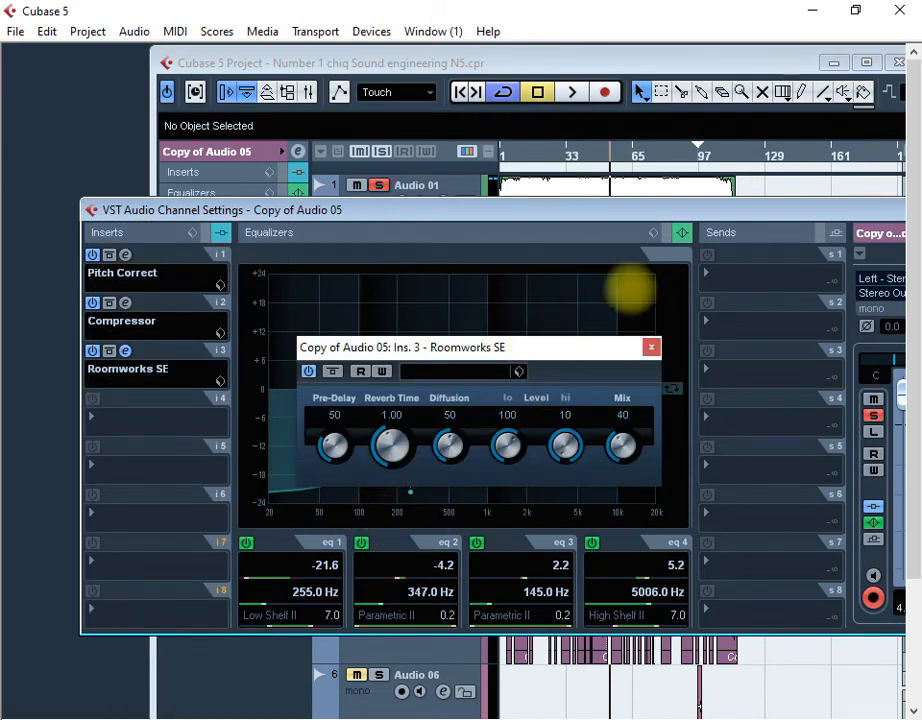
Move the channel settings clear of the timeline and play a passage near the song's start to hear the vocal with reverb
drag(665, 207, 609, 519)
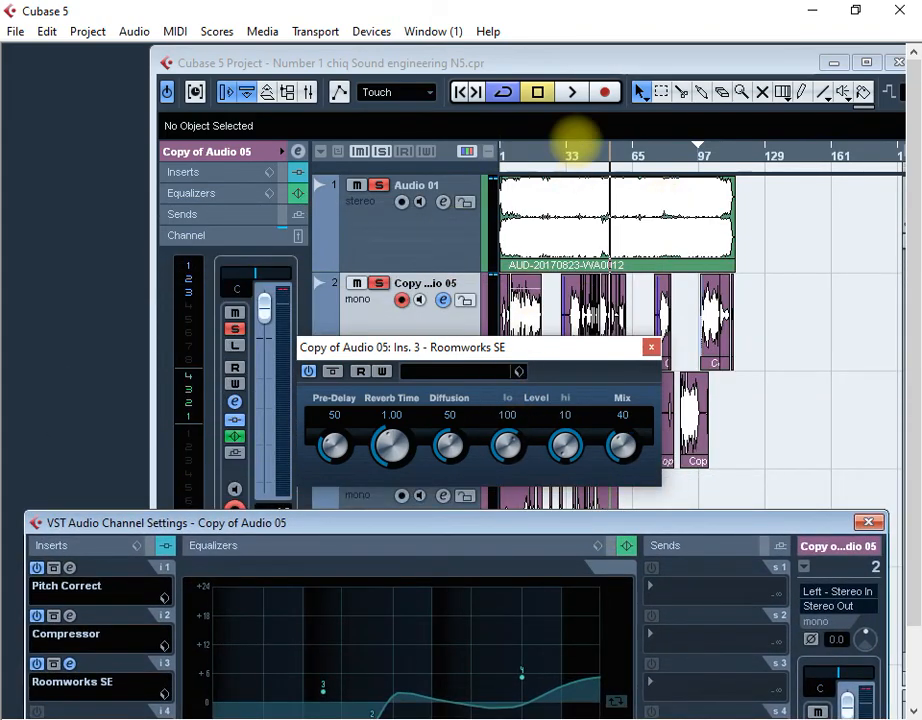
click(514, 150)
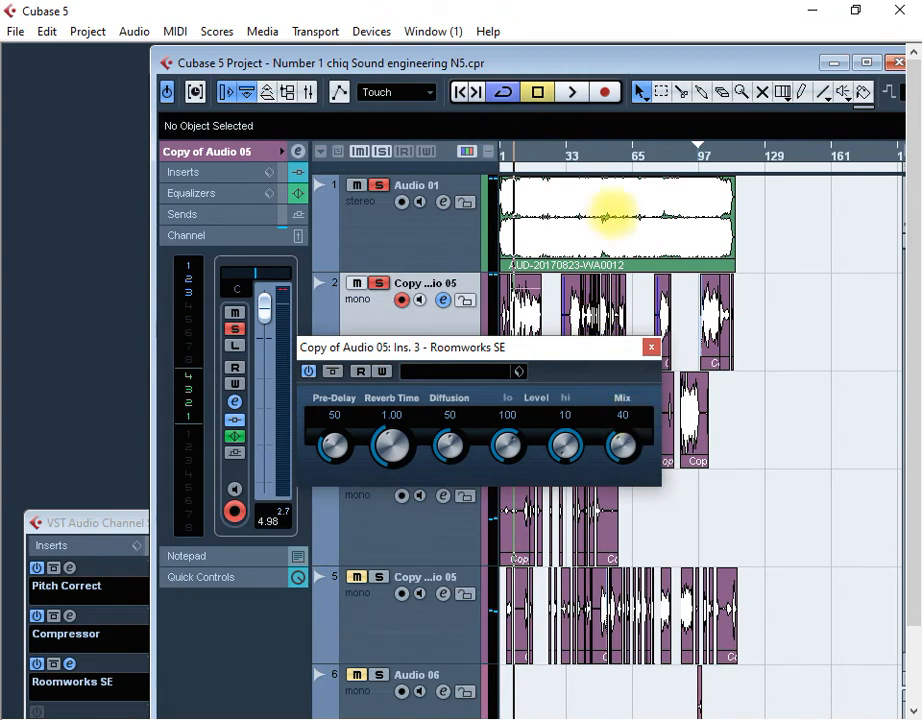
click(569, 92)
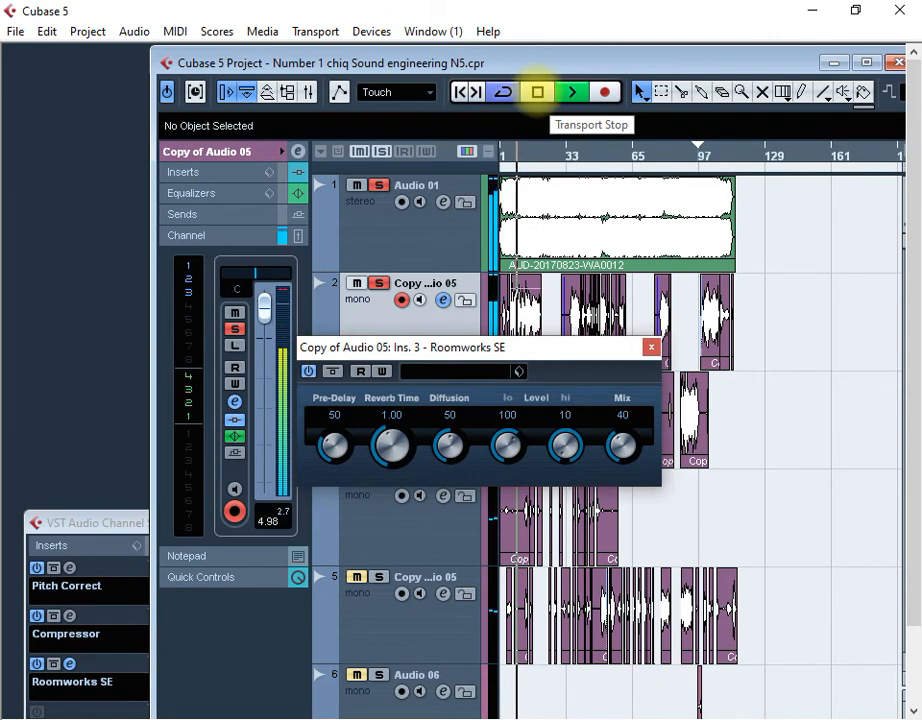
click(537, 92)
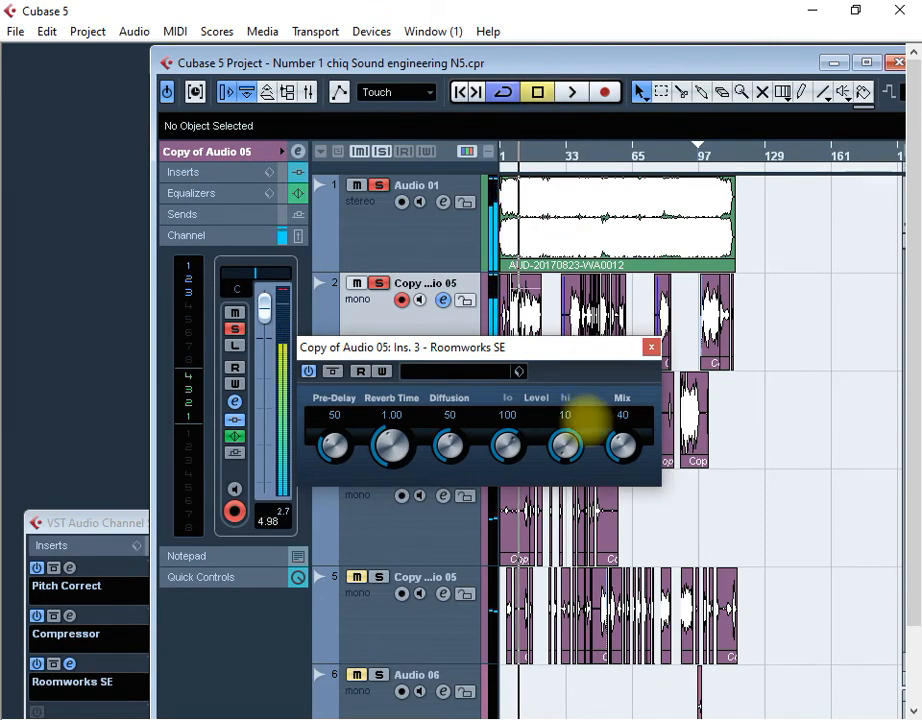
Set the Roomworks SE reverb's mix to 9 and play the track briefly to check the drier blend
drag(621, 443, 612, 510)
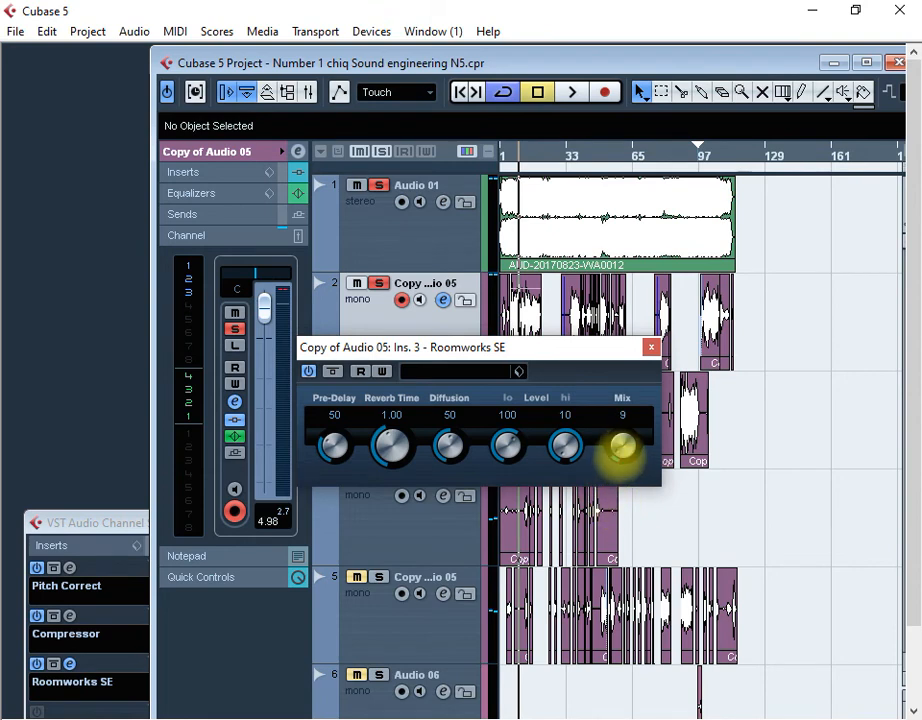
click(572, 92)
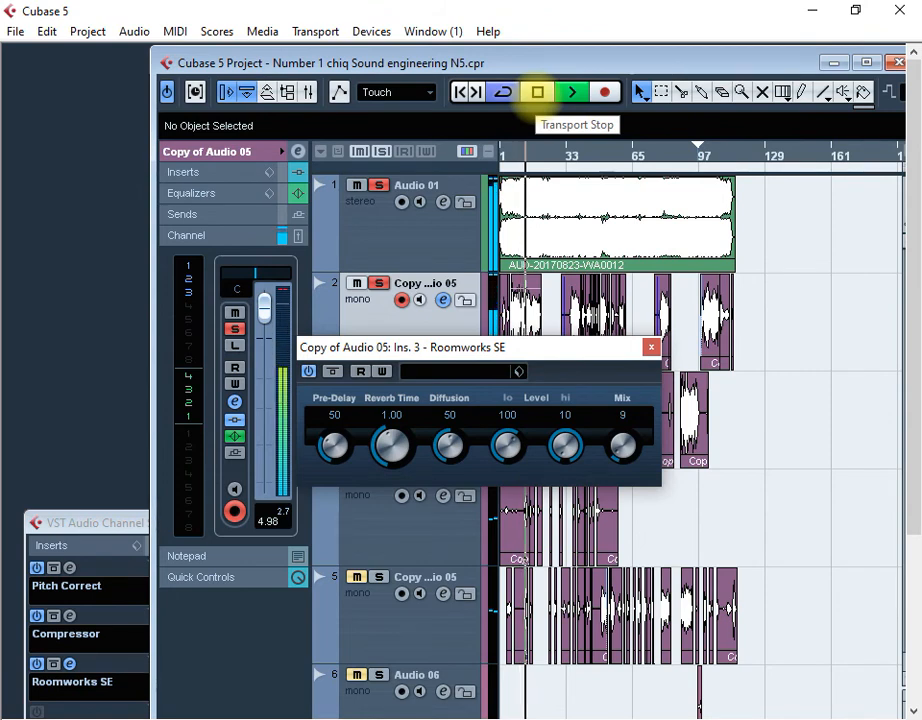
click(537, 92)
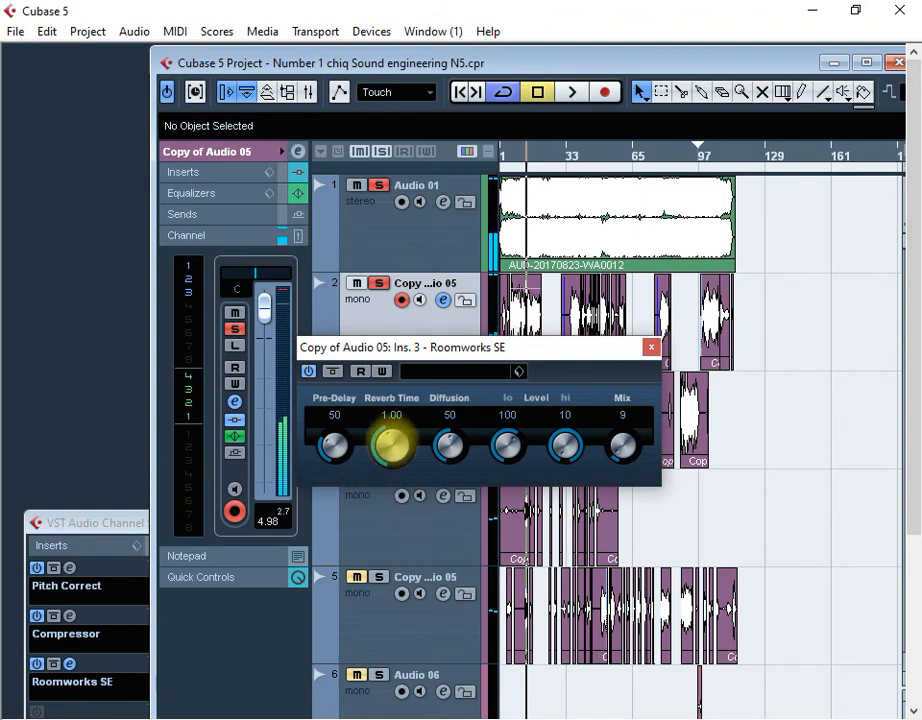
Mute the Audio 01 track and set the reverb time to 6.22 while playing the vocal from near the song's start
drag(391, 447, 391, 400)
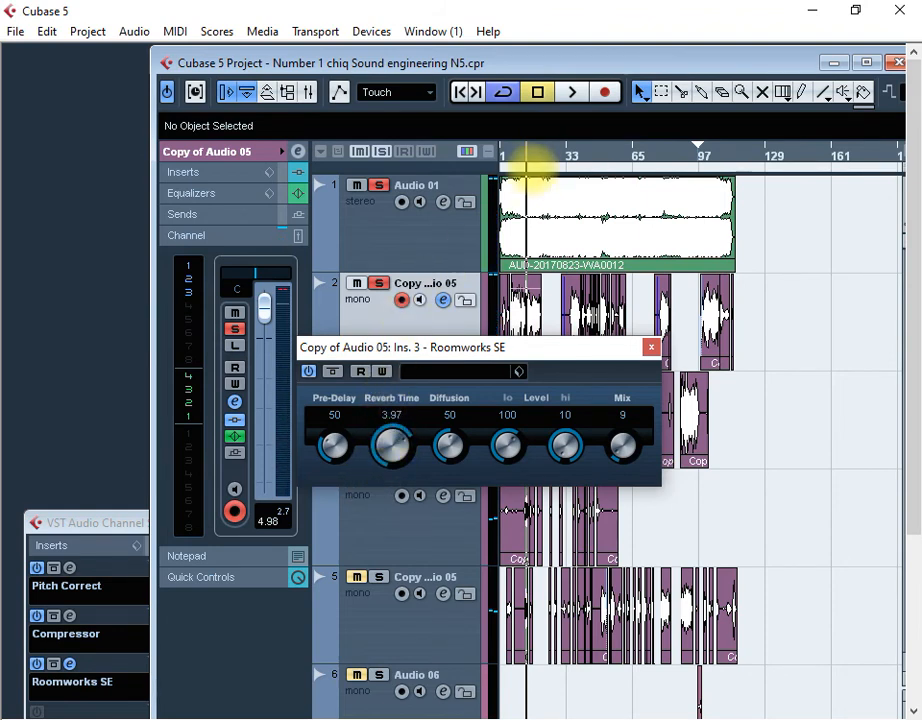
click(515, 150)
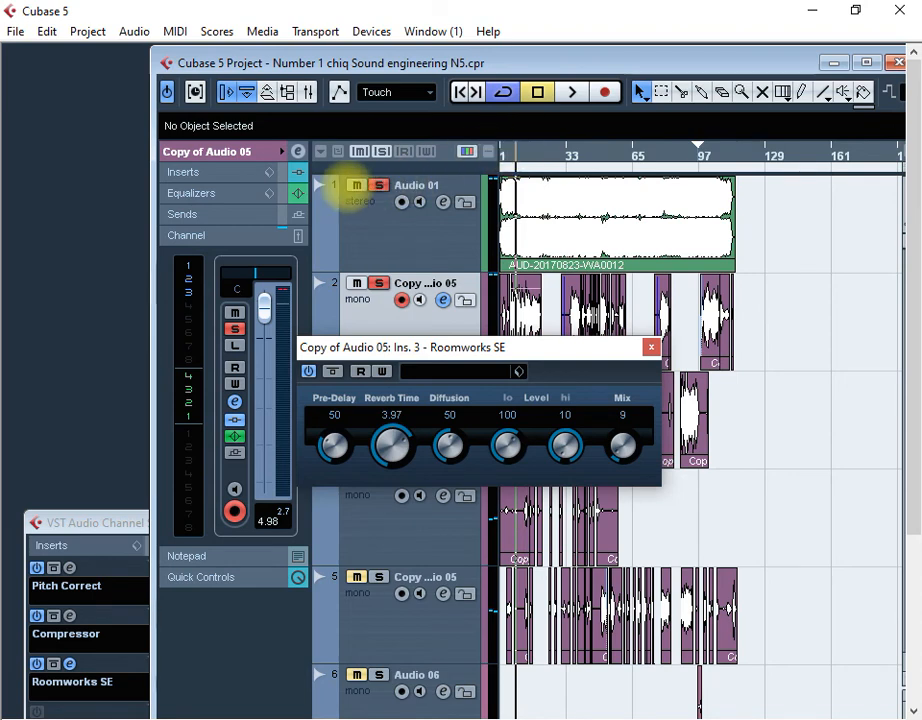
click(356, 185)
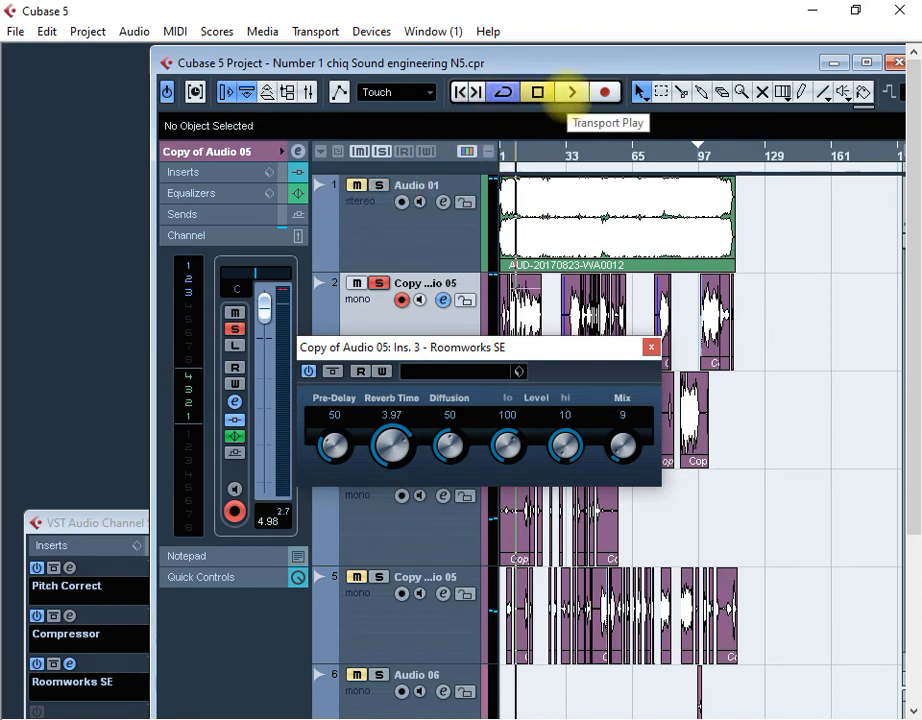
click(570, 92)
drag(390, 448, 391, 414)
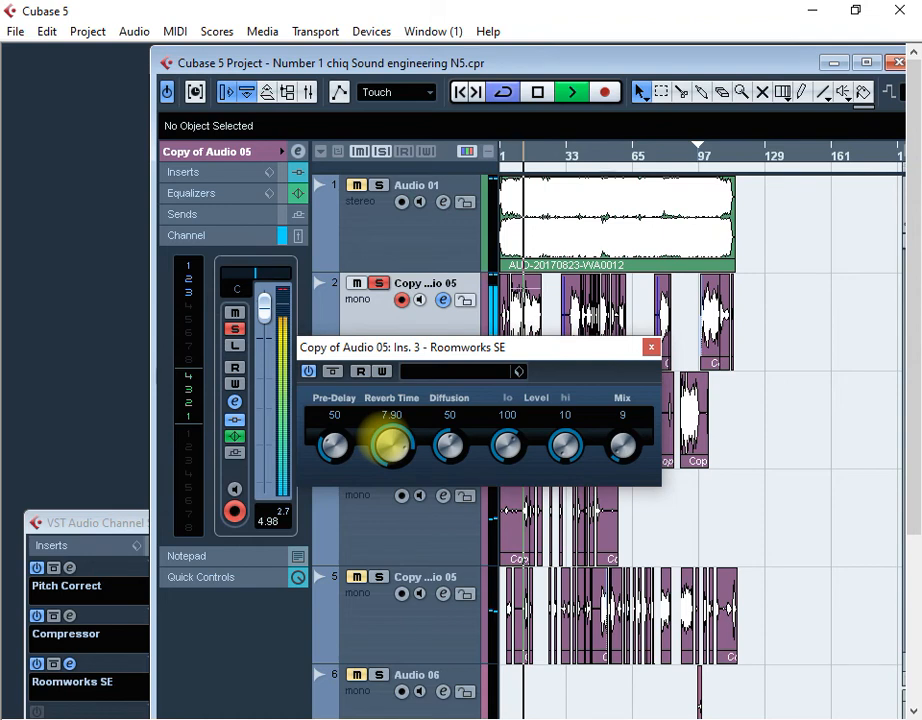
drag(391, 445, 391, 455)
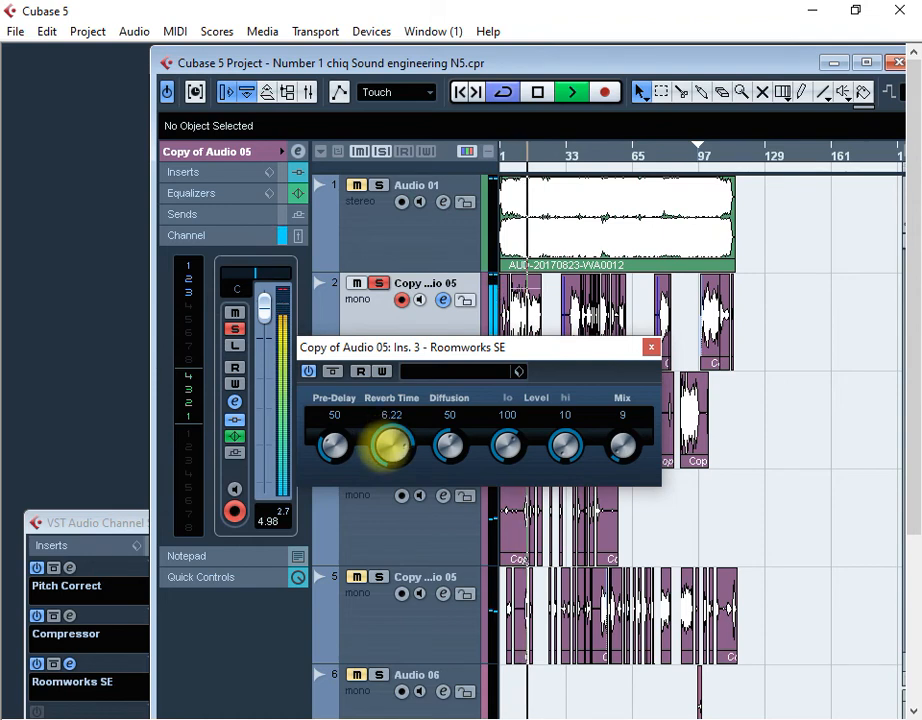
Set the Roomworks SE reverb's mix to 3 and play the vocal together with a soloed Audio 01 from near the song's start
drag(622, 447, 622, 460)
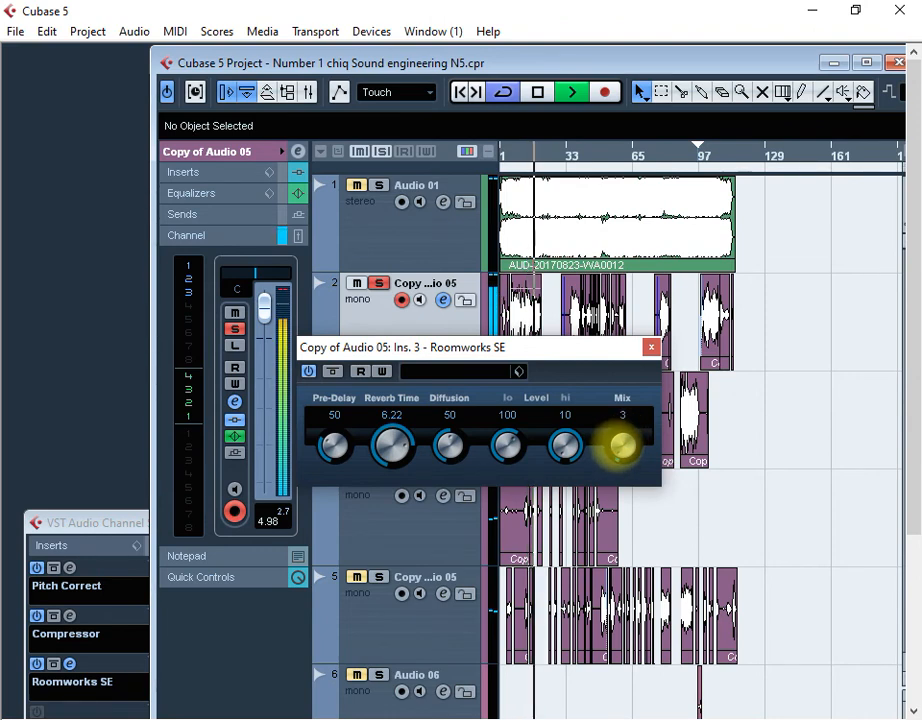
click(379, 186)
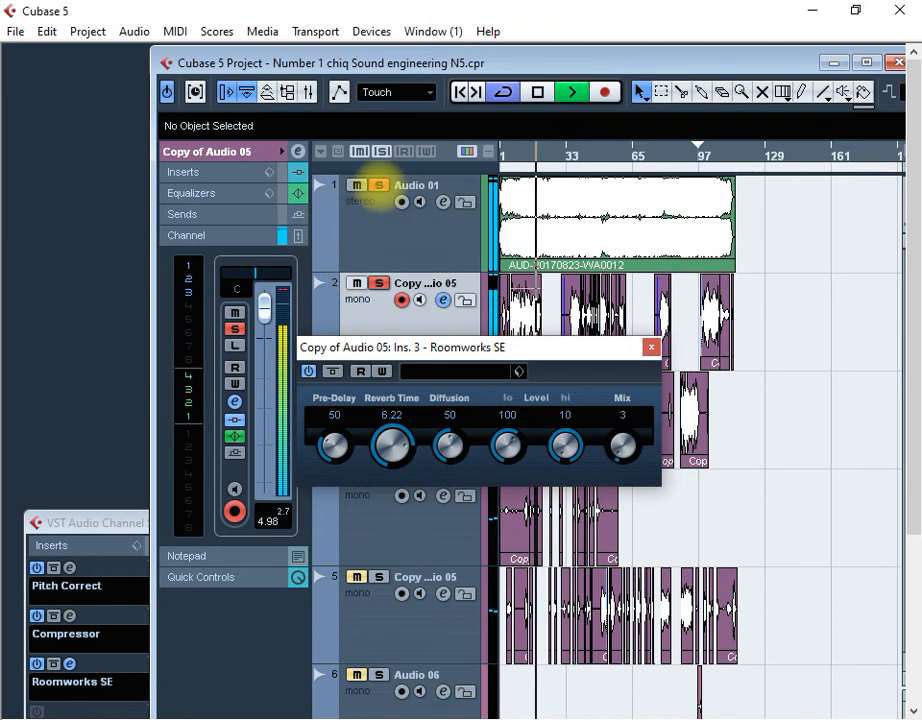
right_click(519, 150)
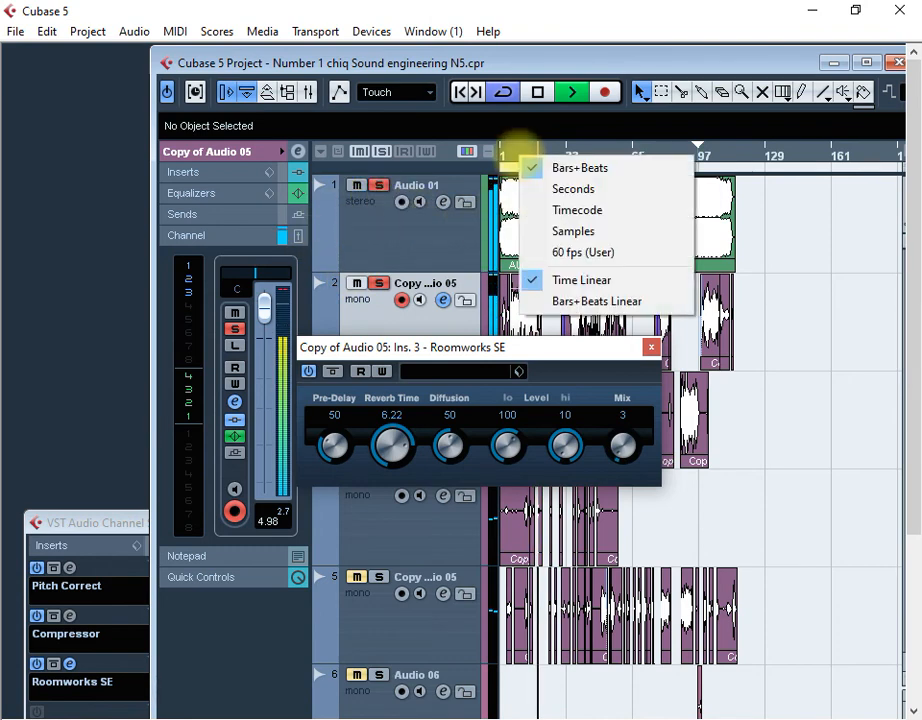
click(519, 150)
right_click(519, 150)
click(510, 145)
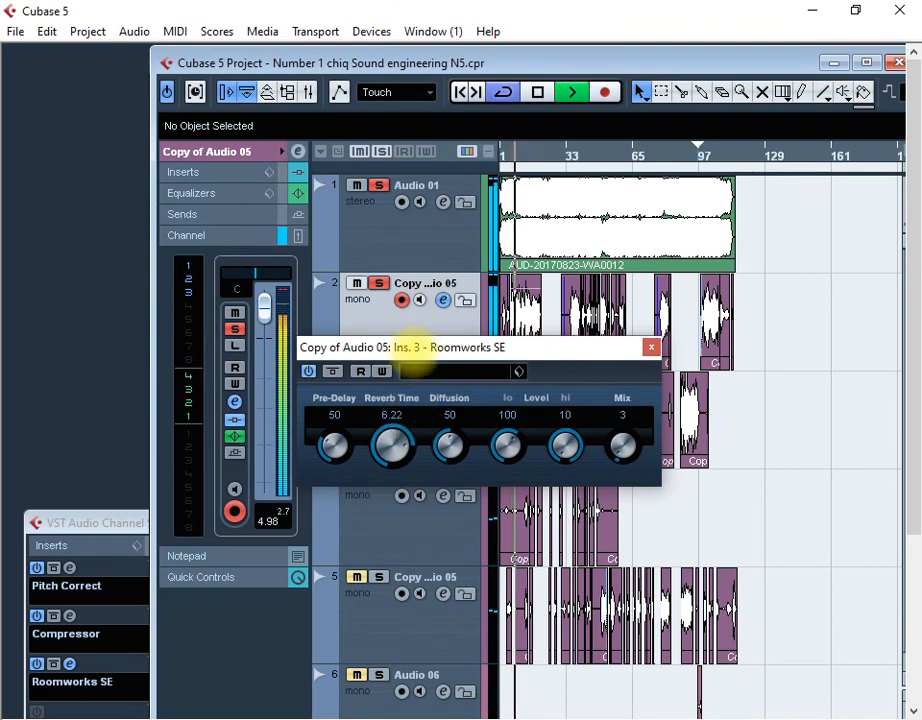
Move the reverb window clear of track 2 and continue playback from around bar 33 to check the blend
drag(413, 350, 478, 398)
right_click(545, 150)
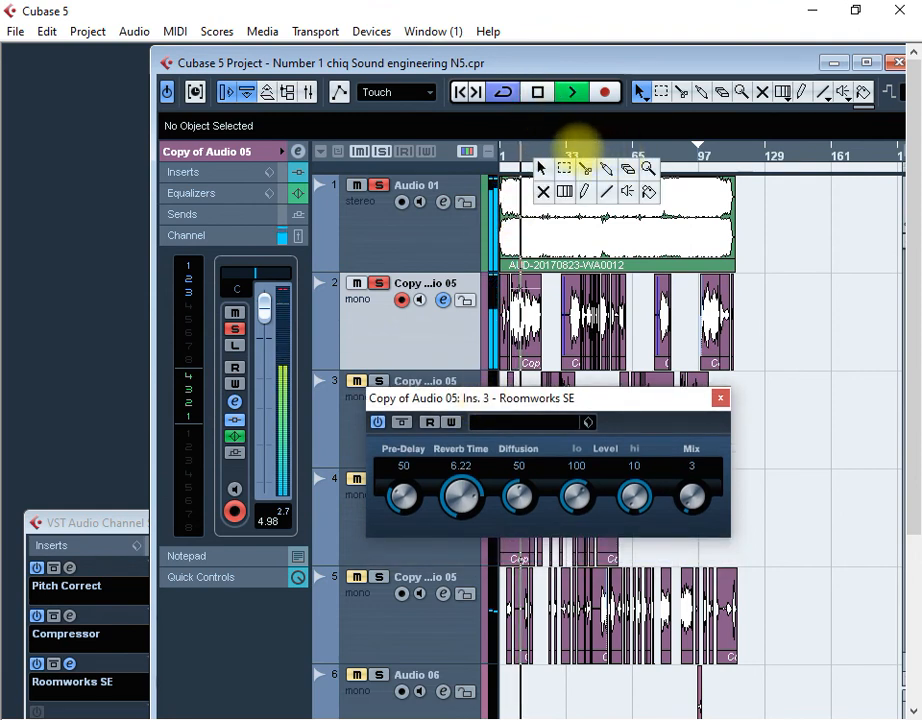
click(572, 152)
click(571, 151)
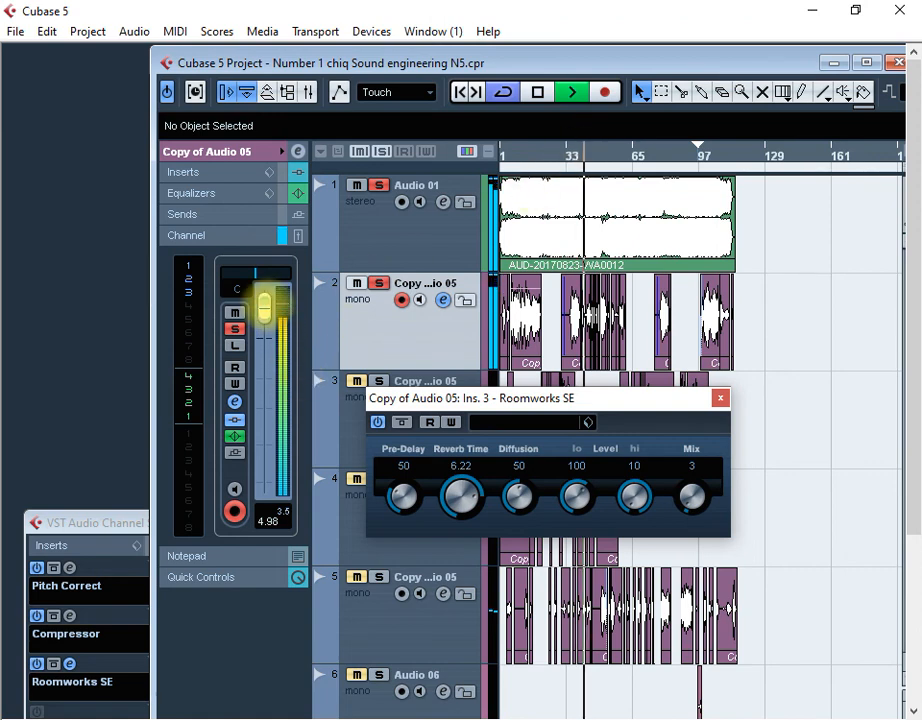
Raise the track 2 vocal's volume to 5.57 during playback and stop the song
drag(264, 308, 264, 302)
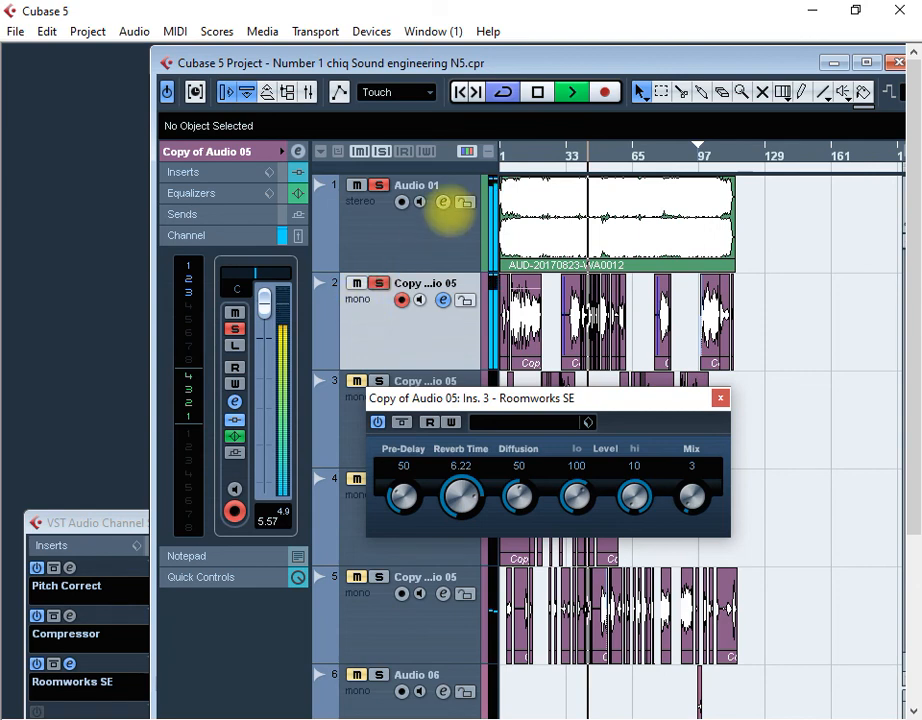
right_click(518, 152)
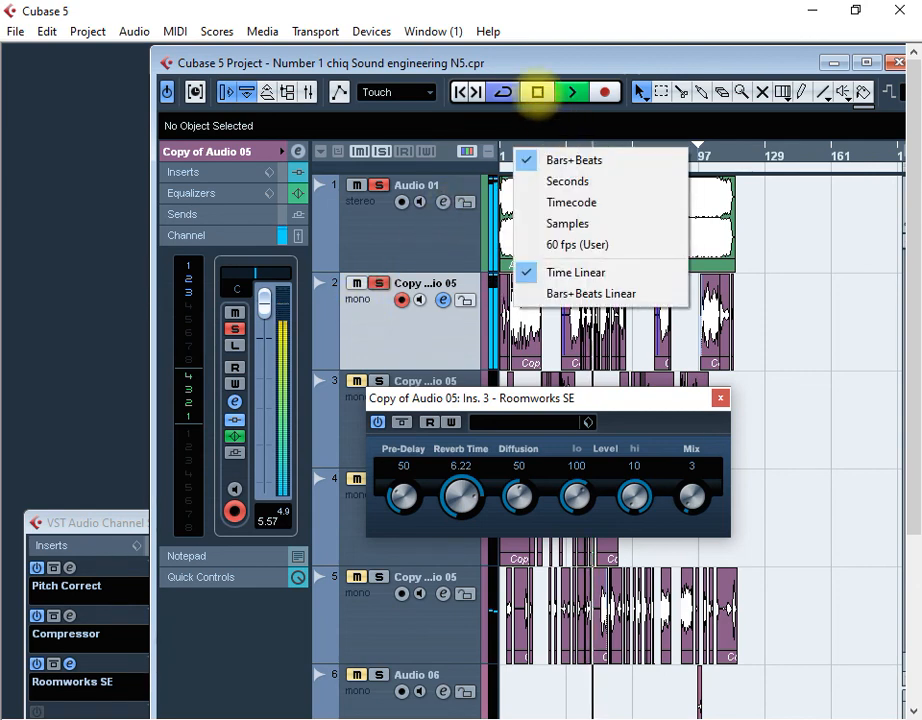
click(537, 92)
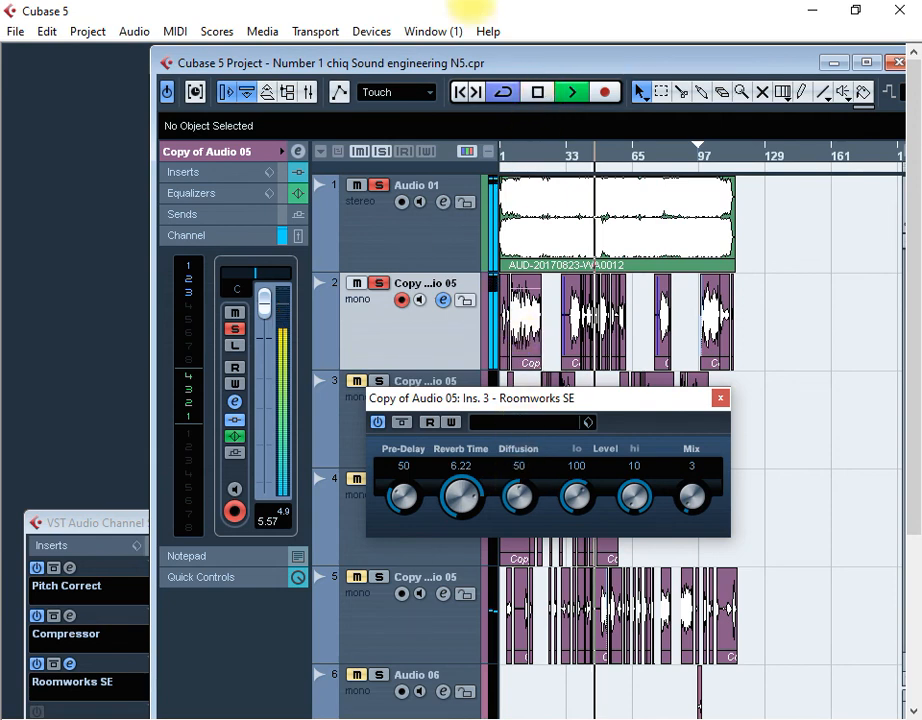
click(537, 92)
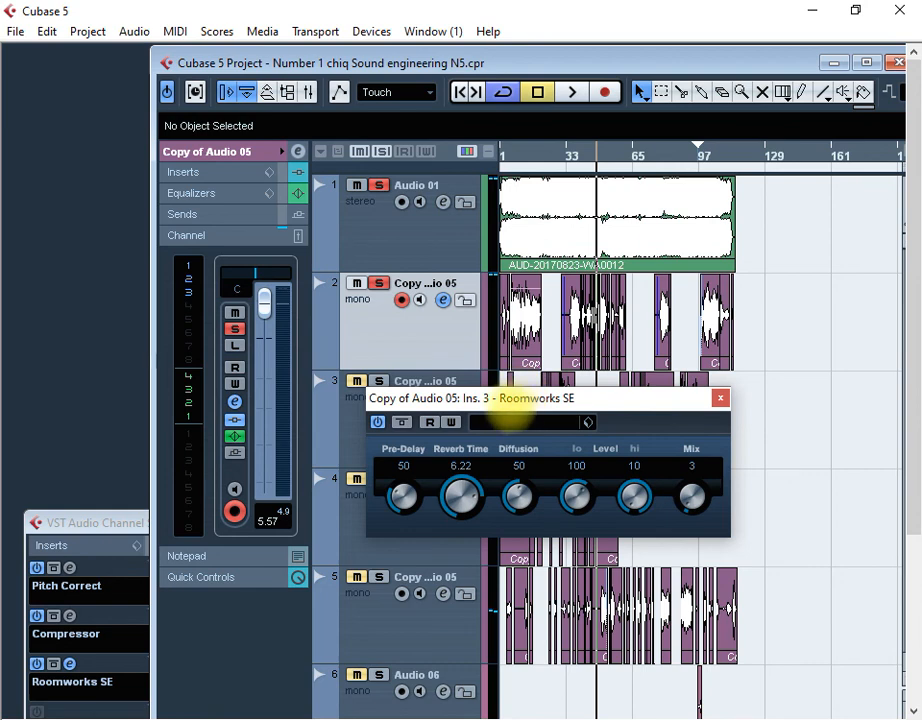
Move the Roomworks SE window clear of most of track 3
drag(518, 397, 526, 482)
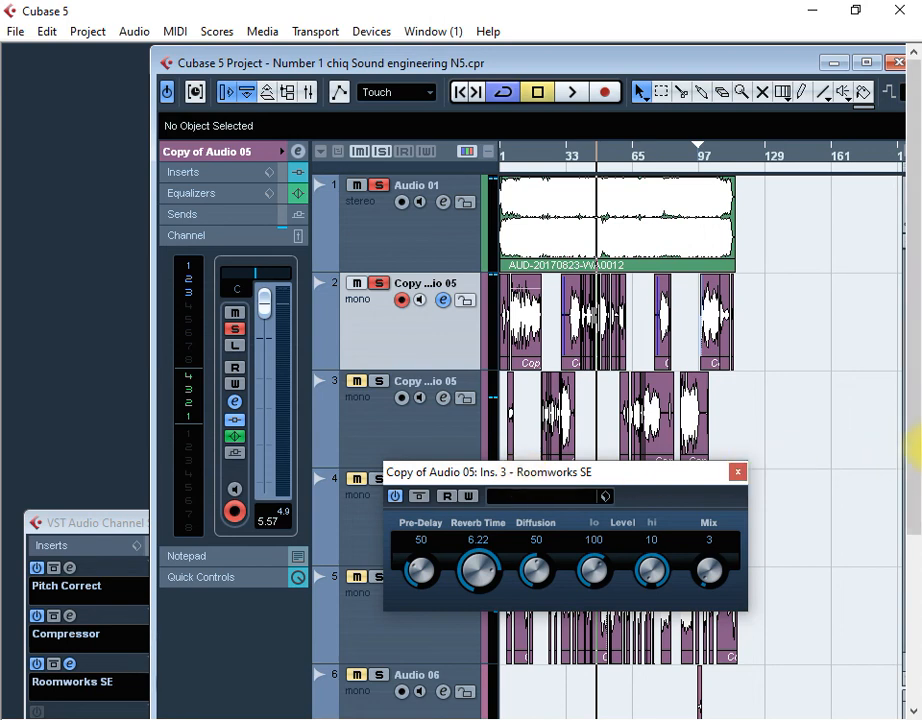
mouse_move(916, 445)
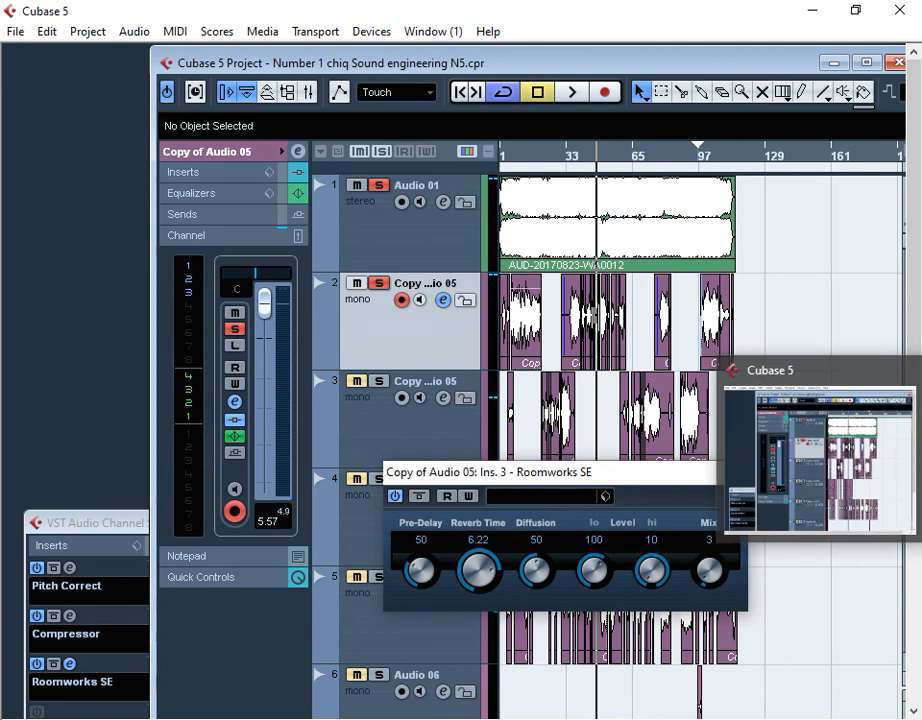